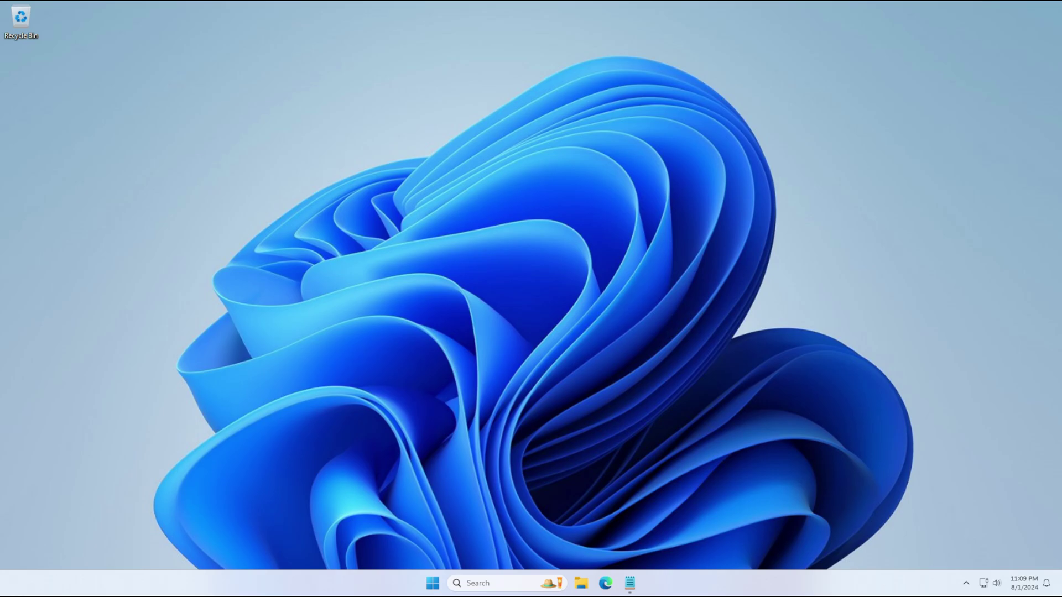
Step: Bring up the ReferenceGuide.txt Notepad window and reposition it near the upper edge of the desktop
{"action": "left_click", "coordinate": [630, 583]}
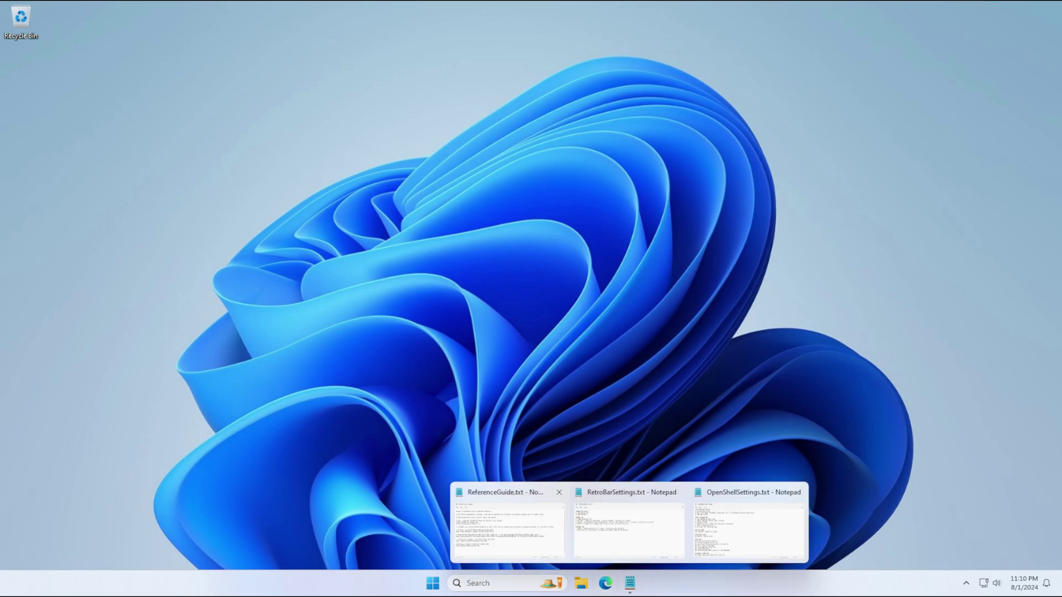
{"action": "left_click", "coordinate": [507, 532]}
{"action": "left_click_drag", "start_coordinate": [281, 162], "coordinate": [290, 93]}
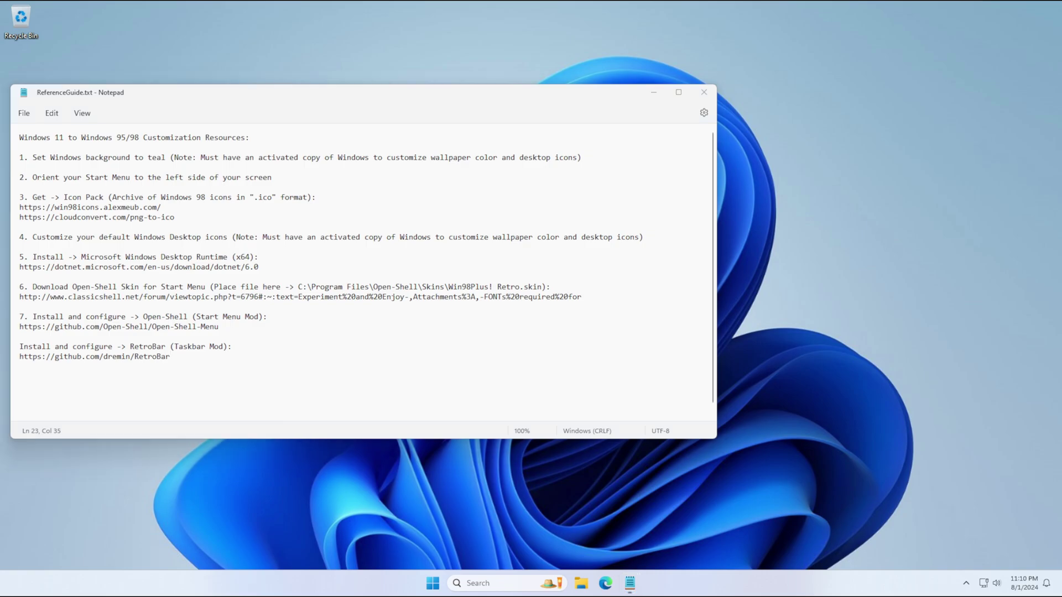
Step: Change the desktop background from a picture to a solid teal-green color in the personalization settings
{"action": "right_click", "coordinate": [802, 190]}
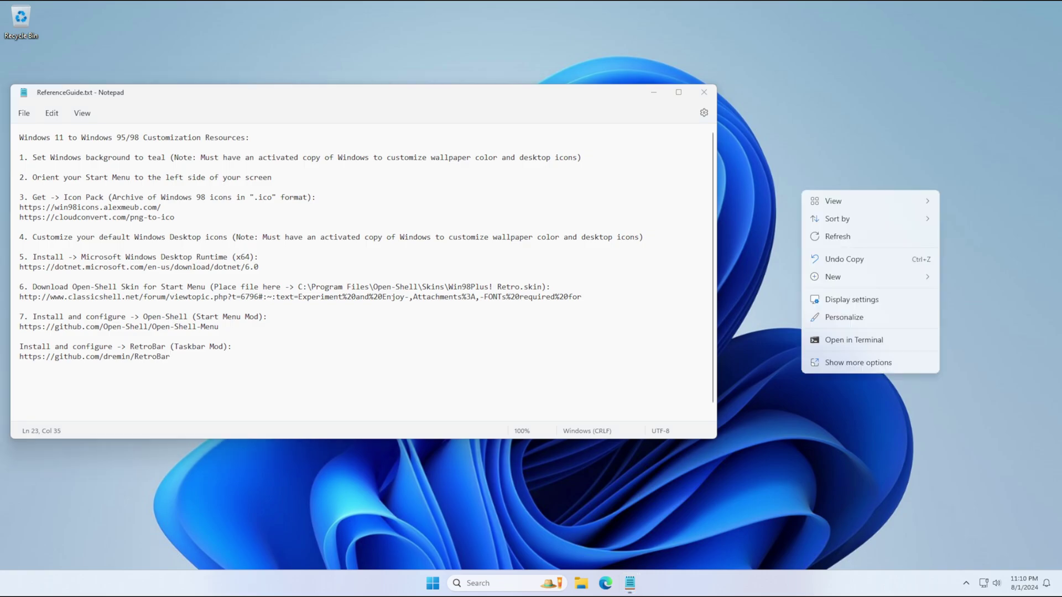
{"action": "left_click", "coordinate": [844, 317]}
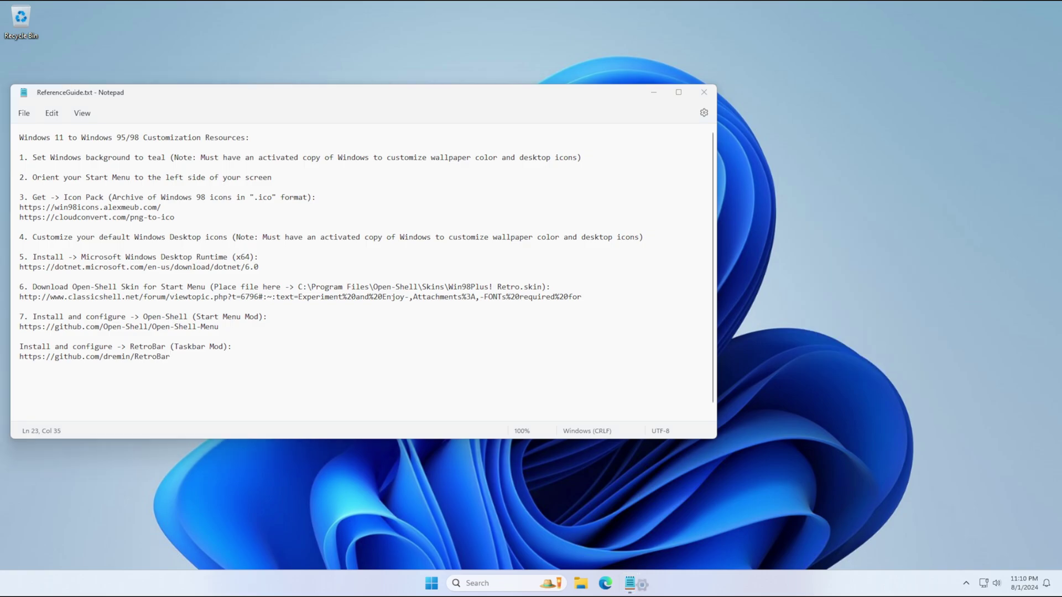
{"action": "left_click", "coordinate": [387, 209]}
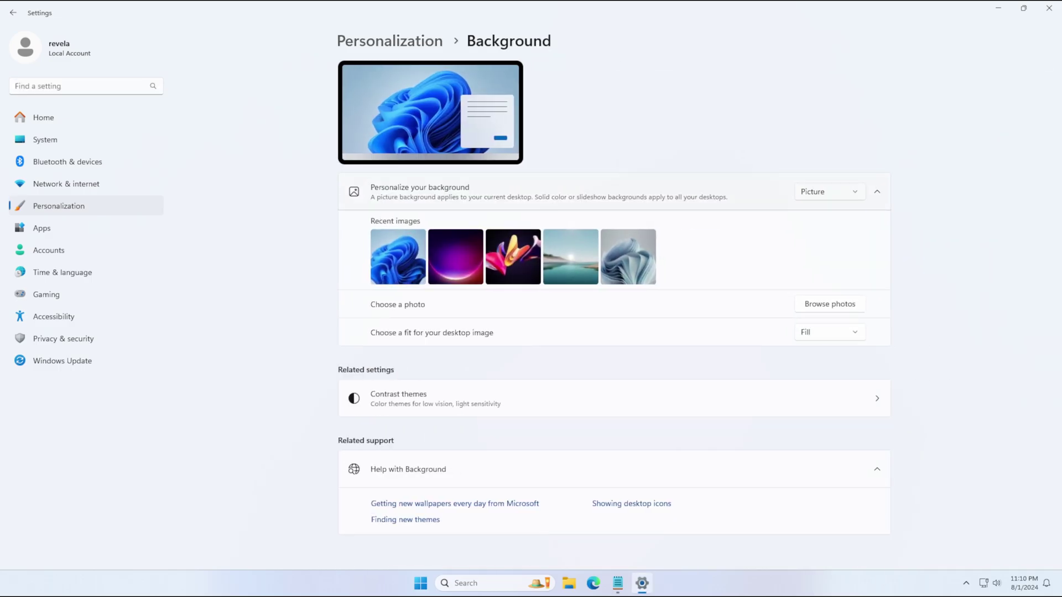
{"action": "left_click", "coordinate": [829, 192]}
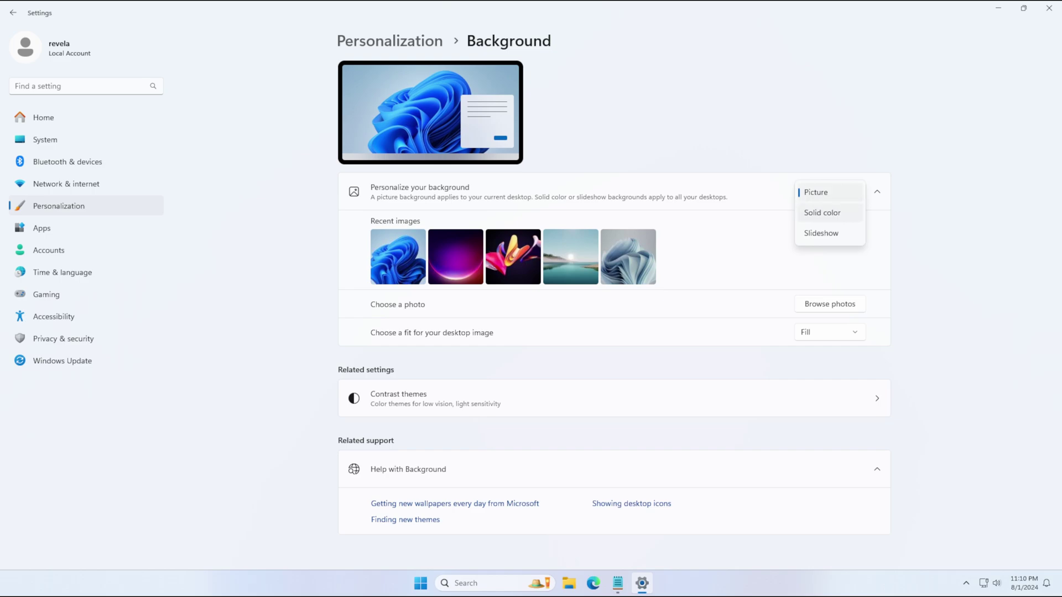
{"action": "left_click", "coordinate": [823, 212]}
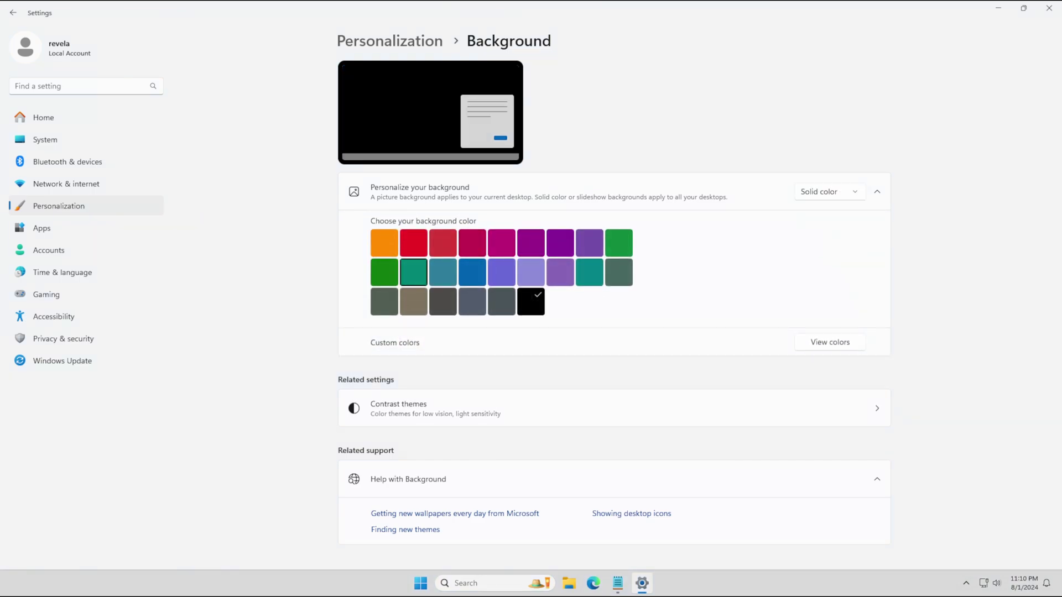
{"action": "left_click", "coordinate": [414, 272]}
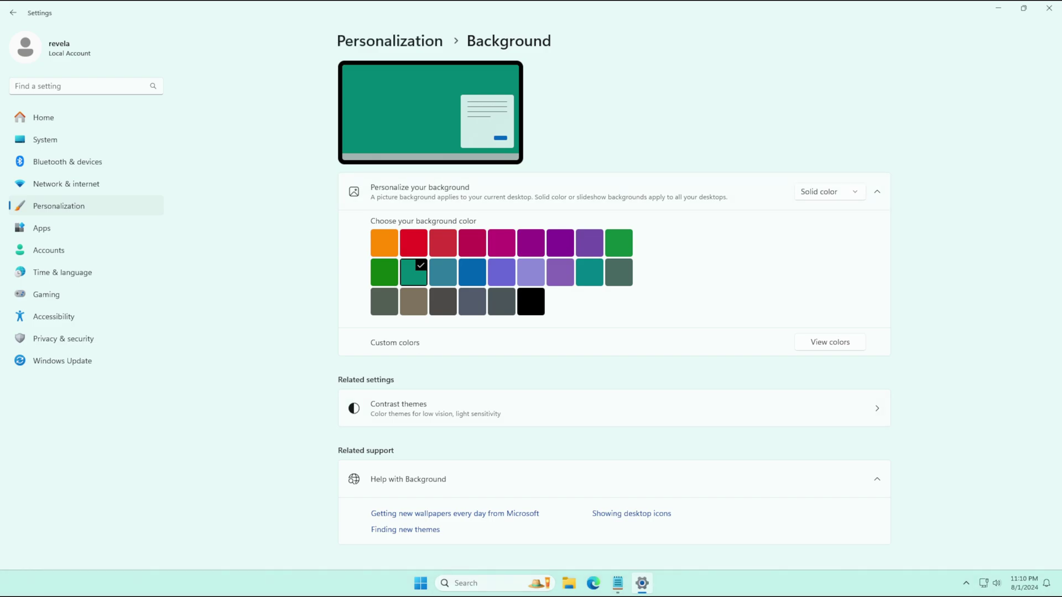
Step: Set the color mode to Custom and the default Windows mode to Dark in the Colors settings
{"action": "left_click", "coordinate": [389, 40]}
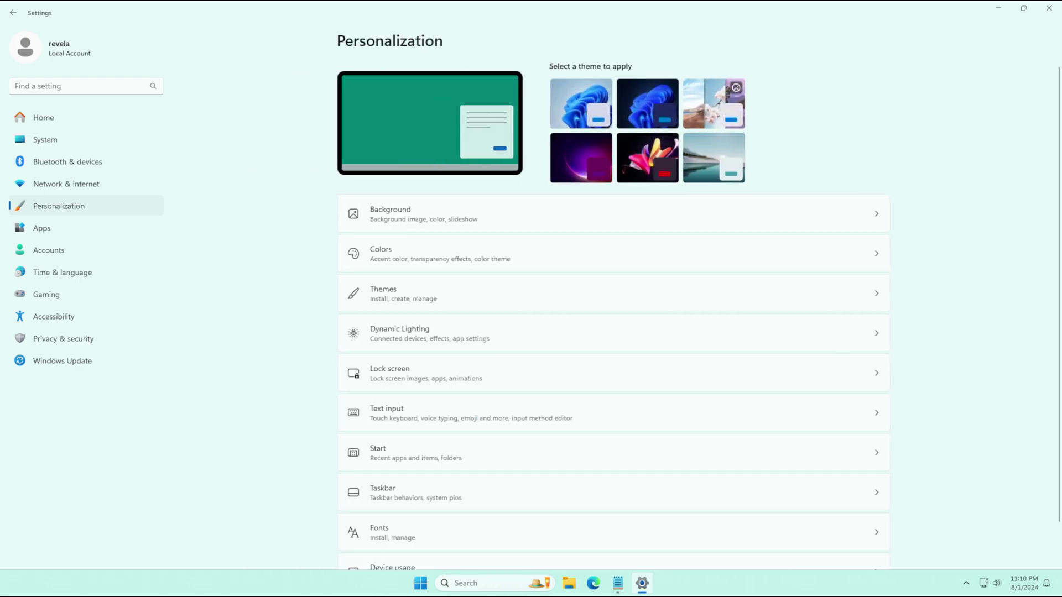
{"action": "left_click", "coordinate": [423, 254]}
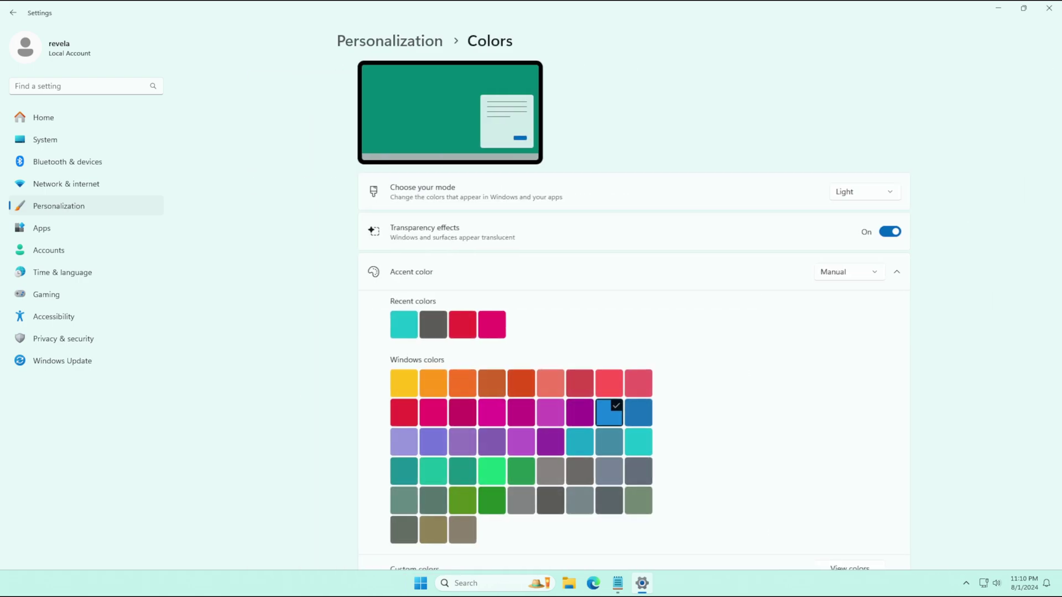
{"action": "left_click", "coordinate": [844, 191]}
{"action": "left_click", "coordinate": [833, 233]}
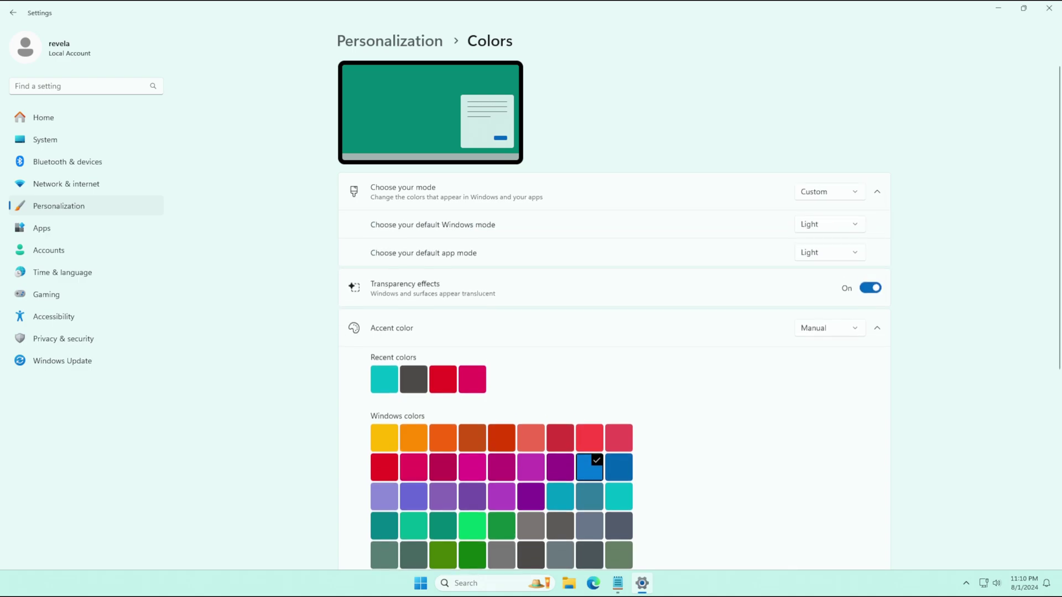
{"action": "left_click", "coordinate": [830, 224]}
{"action": "left_click", "coordinate": [813, 245]}
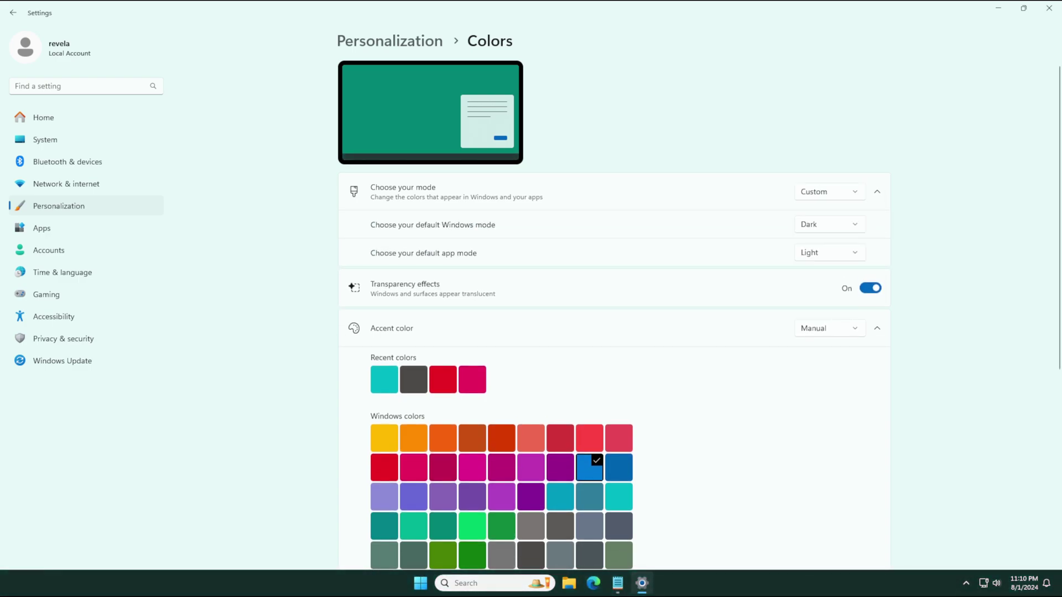
Step: Choose Mint dark as accent color and show it on Start, taskbar, title bars and window borders
{"action": "scroll", "coordinate": [614, 310], "scroll_direction": "down", "scroll_amount": 5}
{"action": "scroll", "coordinate": [614, 310], "scroll_direction": "up", "scroll_amount": 1}
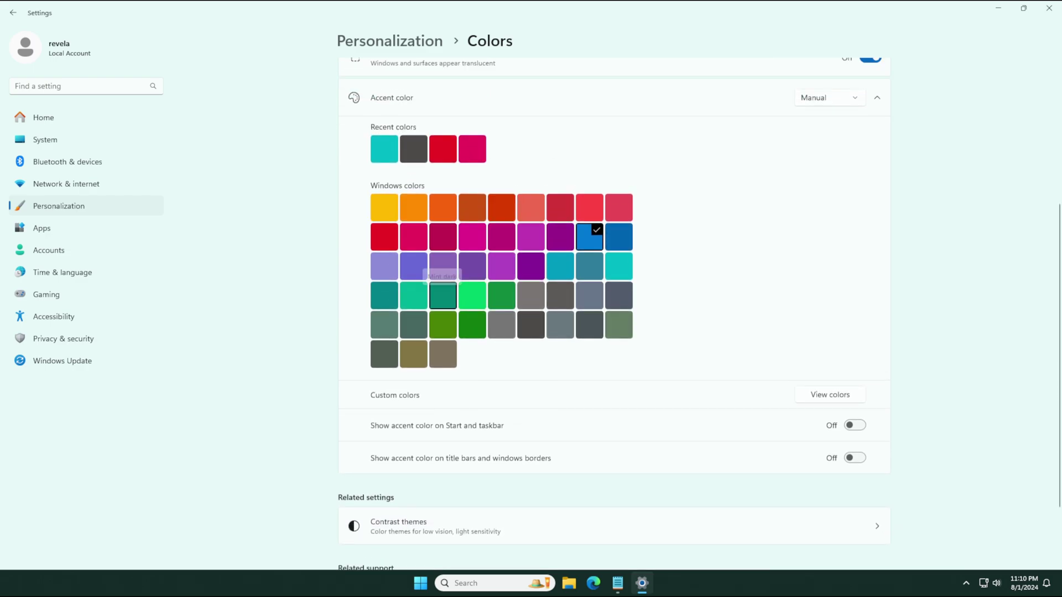
{"action": "left_click", "coordinate": [444, 296]}
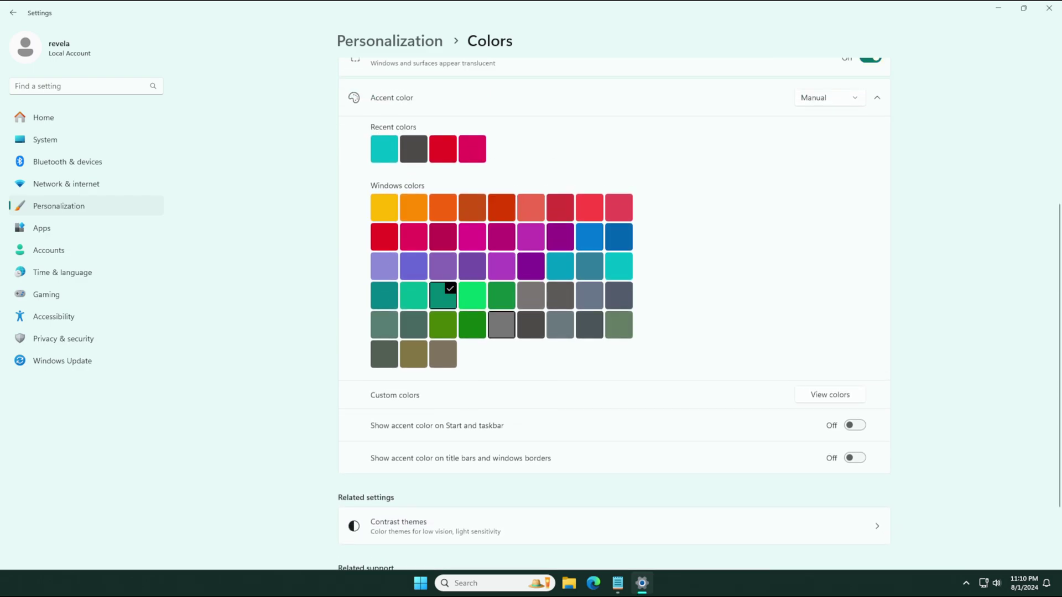
{"action": "left_click", "coordinate": [854, 425]}
{"action": "left_click", "coordinate": [854, 457]}
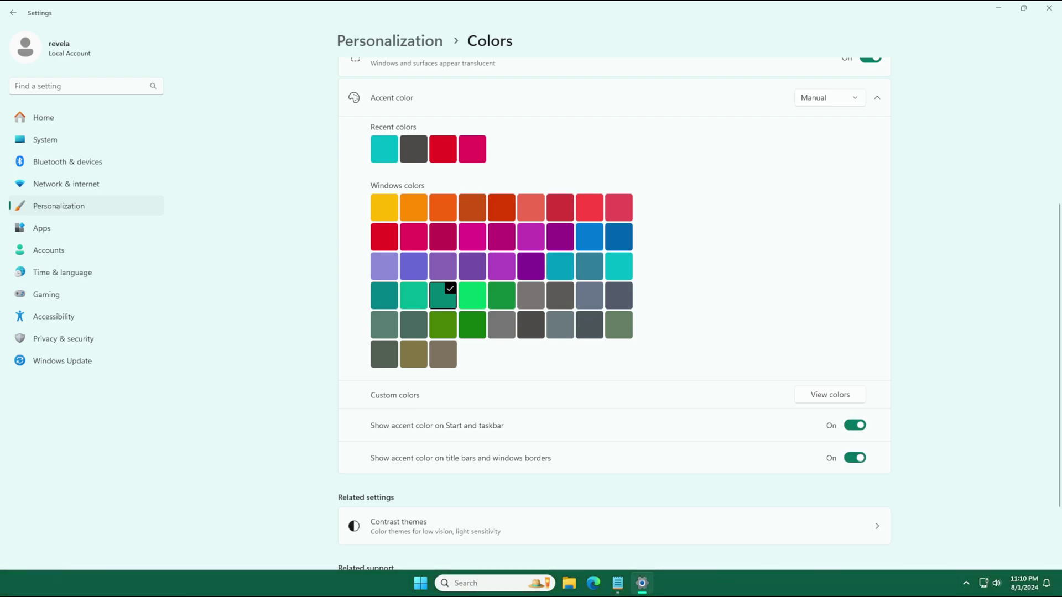
Step: Enable the Computer icon in the desktop icon settings of the Themes page and apply the change
{"action": "left_click", "coordinate": [389, 41]}
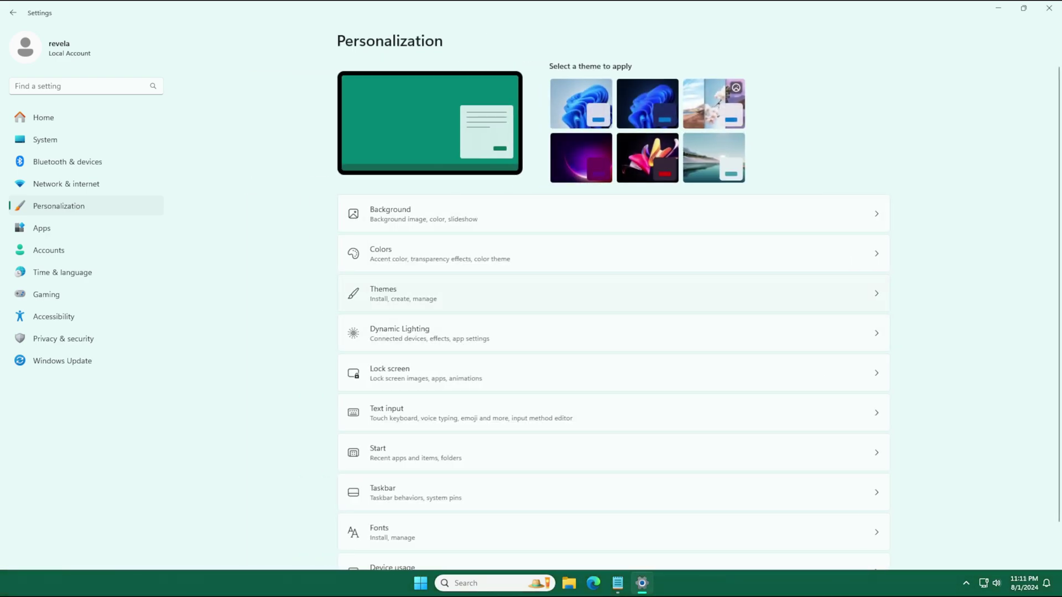
{"action": "left_click", "coordinate": [613, 293]}
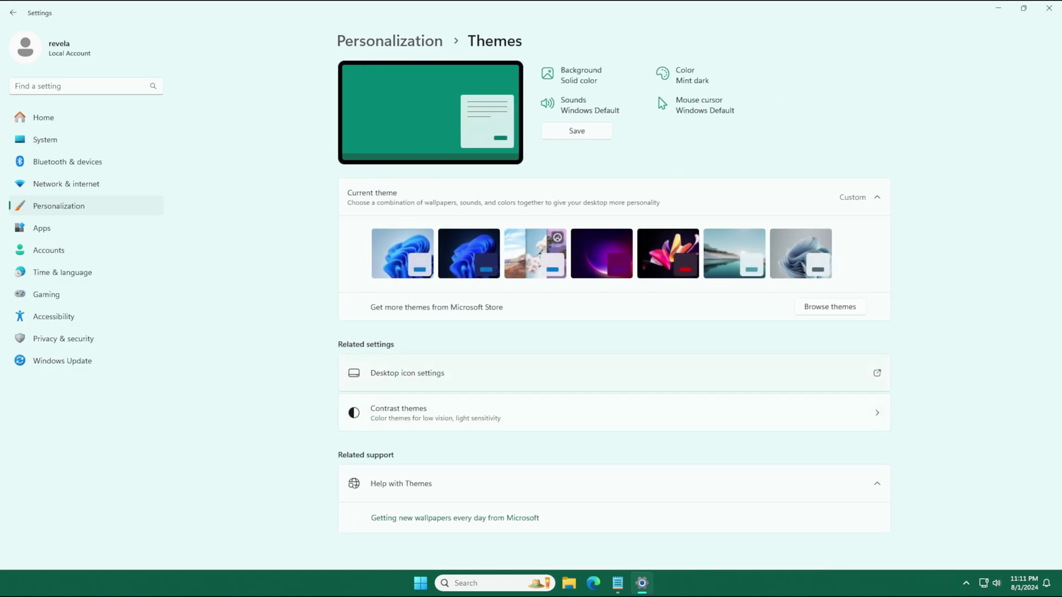
{"action": "left_click", "coordinate": [612, 373]}
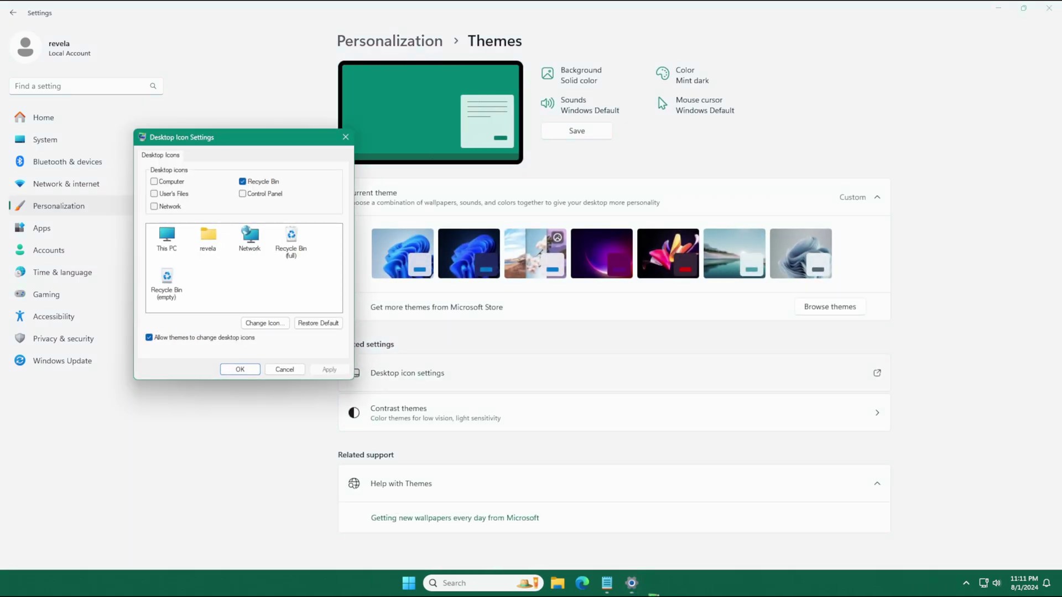
{"action": "key", "text": "space"}
{"action": "left_click_drag", "start_coordinate": [243, 138], "coordinate": [829, 120]}
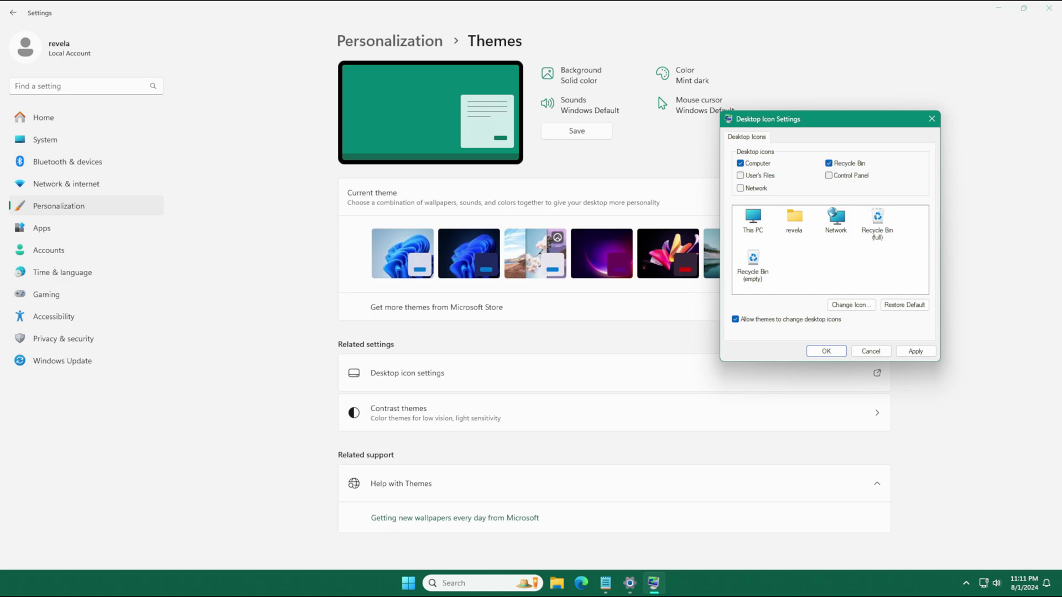
{"action": "left_click", "coordinate": [915, 351]}
{"action": "key", "text": "Return"}
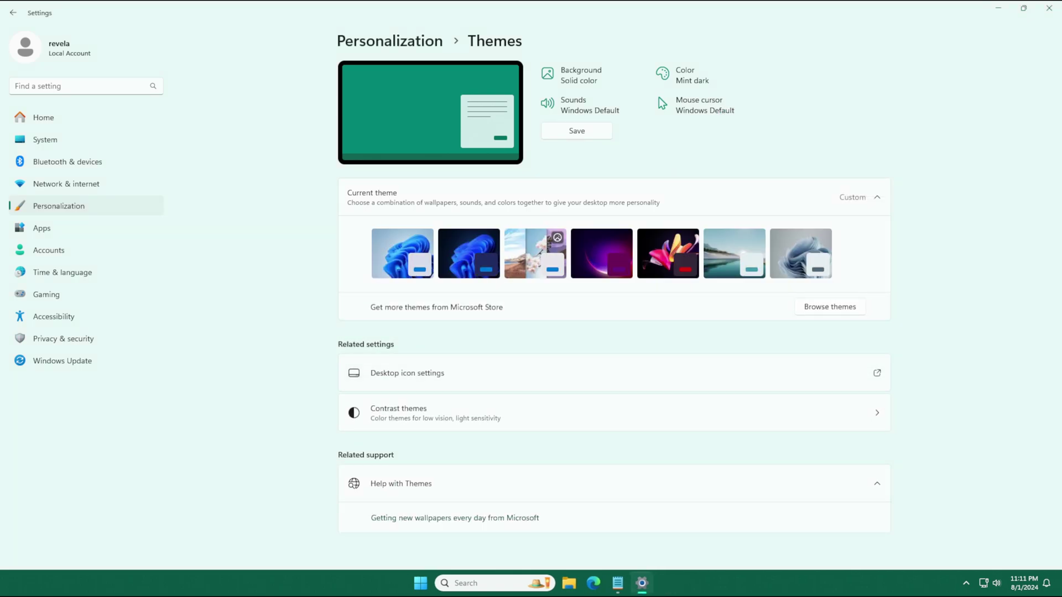
Step: Set the taskbar alignment to Left under the taskbar behaviors and close Settings
{"action": "left_click", "coordinate": [389, 41]}
{"action": "scroll", "coordinate": [614, 332], "scroll_direction": "down", "scroll_amount": 2}
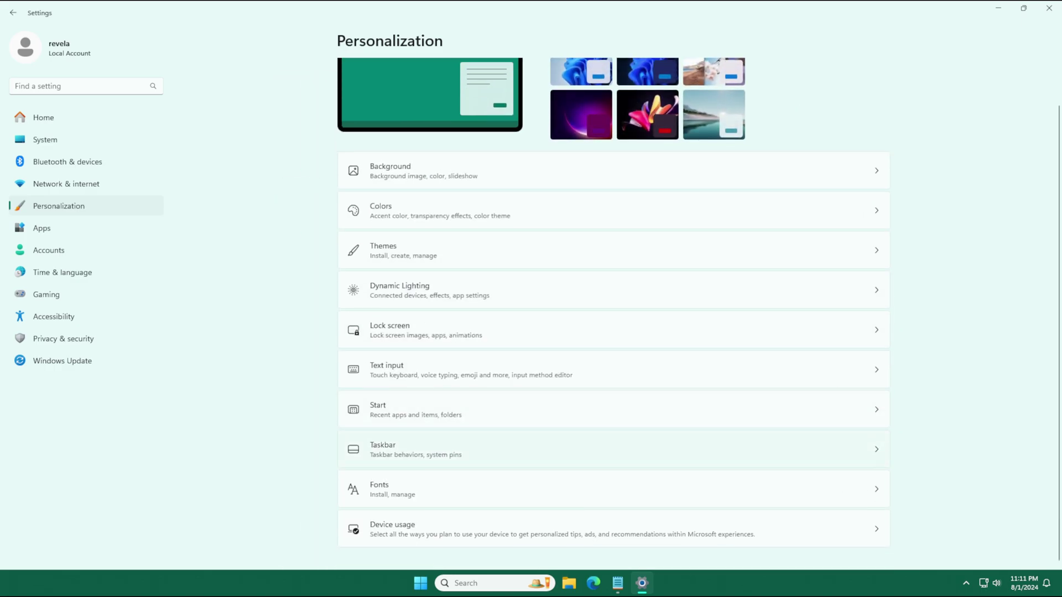
{"action": "left_click", "coordinate": [613, 449]}
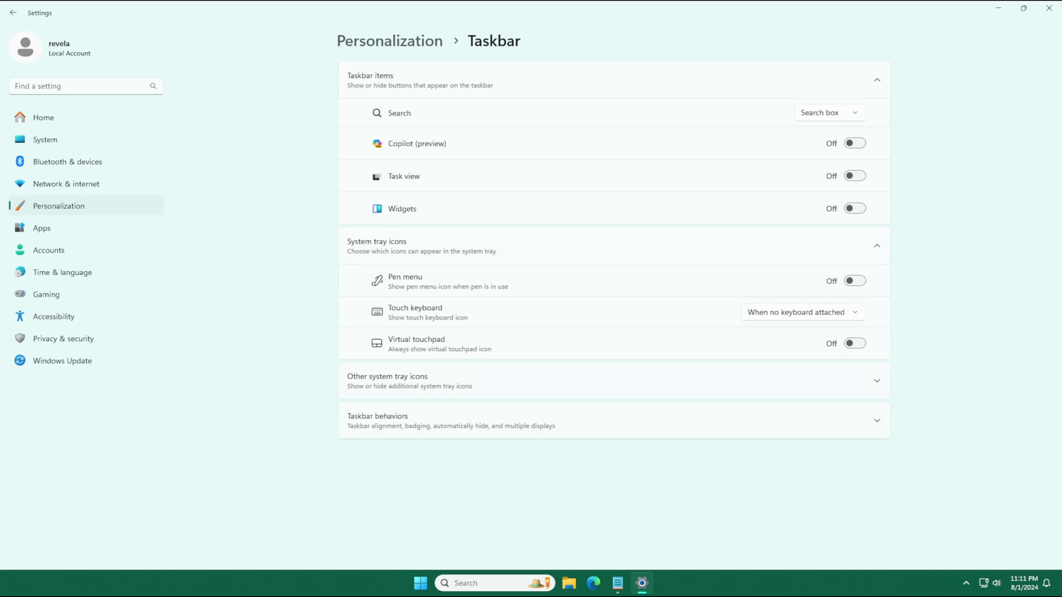
{"action": "left_click", "coordinate": [613, 421]}
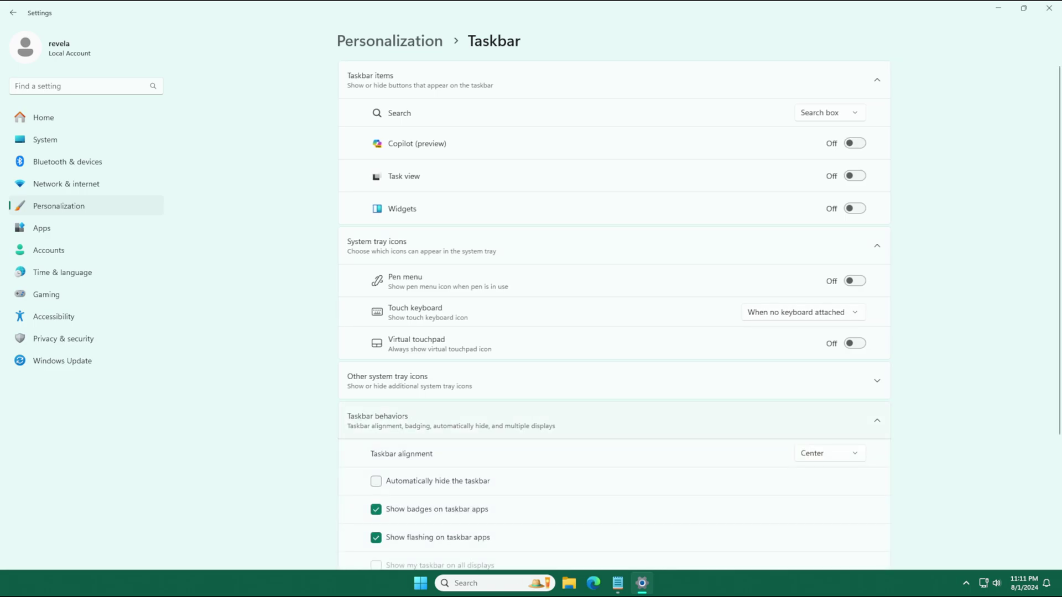
{"action": "scroll", "coordinate": [614, 310], "scroll_direction": "down", "scroll_amount": 3}
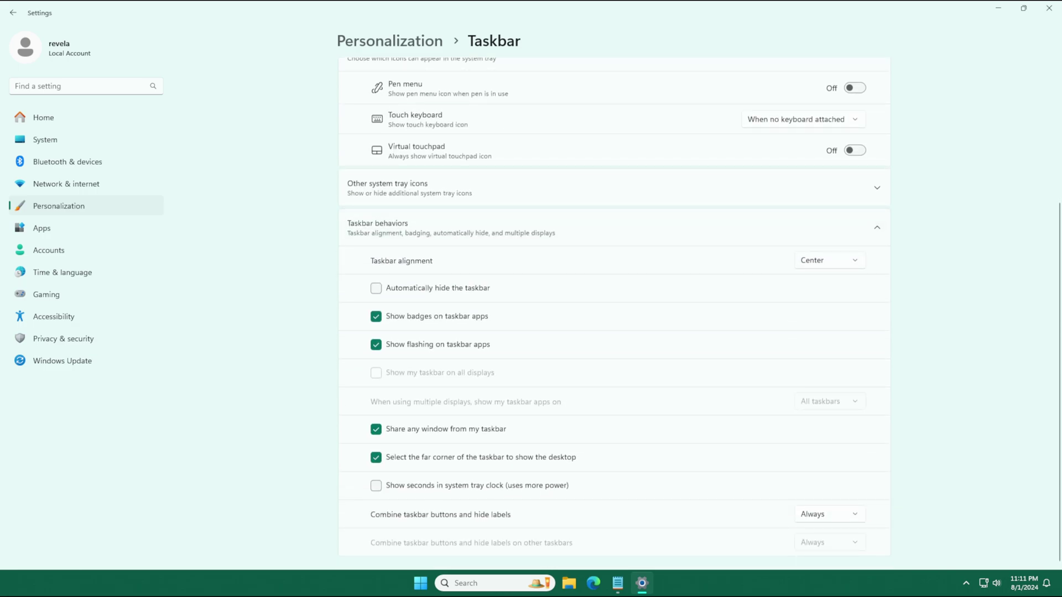
{"action": "left_click", "coordinate": [829, 260]}
{"action": "left_click", "coordinate": [829, 240]}
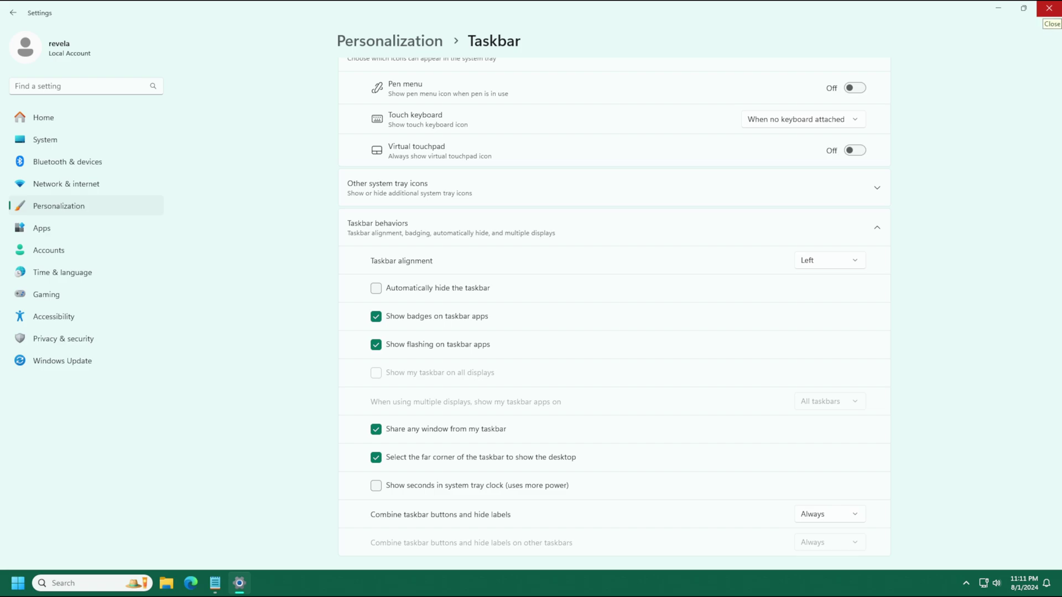
{"action": "left_click", "coordinate": [1048, 8]}
Step: Move the reference guide window toward the screen's center and copy the first web address under the icon pack item
{"action": "left_click_drag", "start_coordinate": [338, 93], "coordinate": [444, 85]}
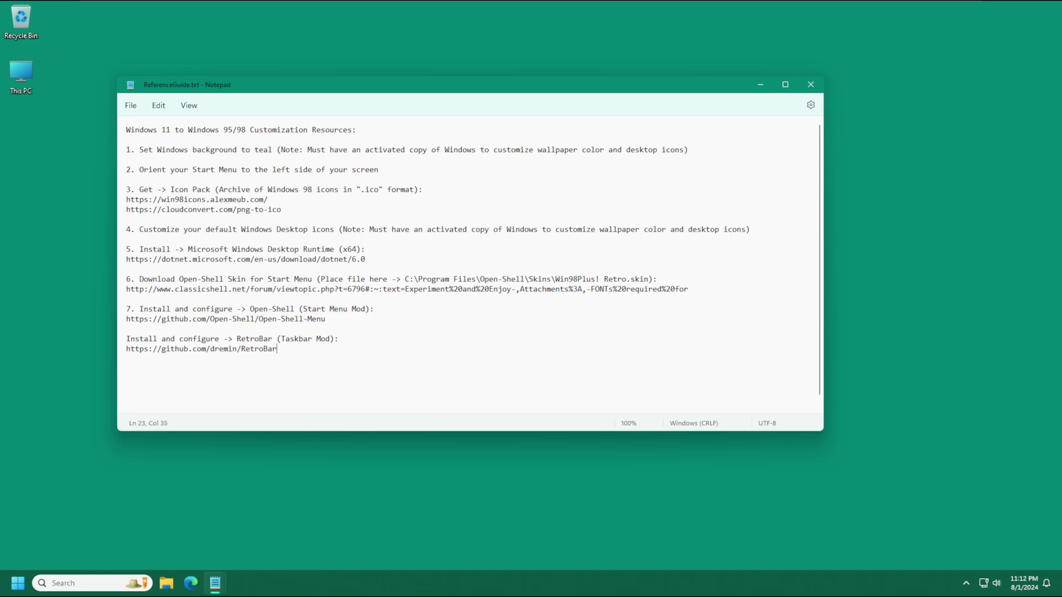
{"action": "left_click_drag", "start_coordinate": [268, 200], "coordinate": [126, 200]}
{"action": "key", "text": "ctrl+c"}
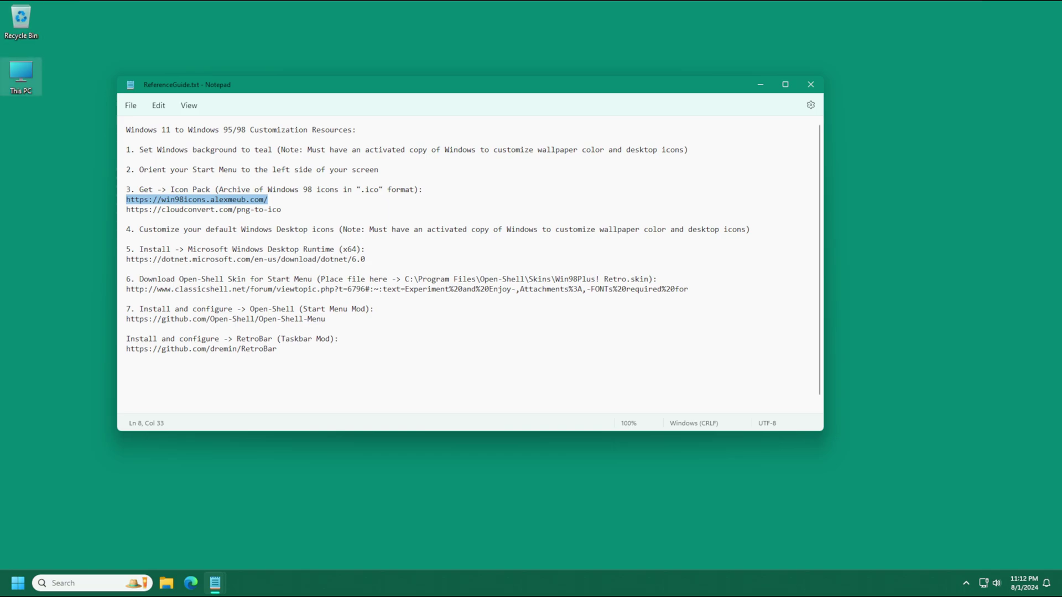
{"action": "left_click", "coordinate": [21, 74]}
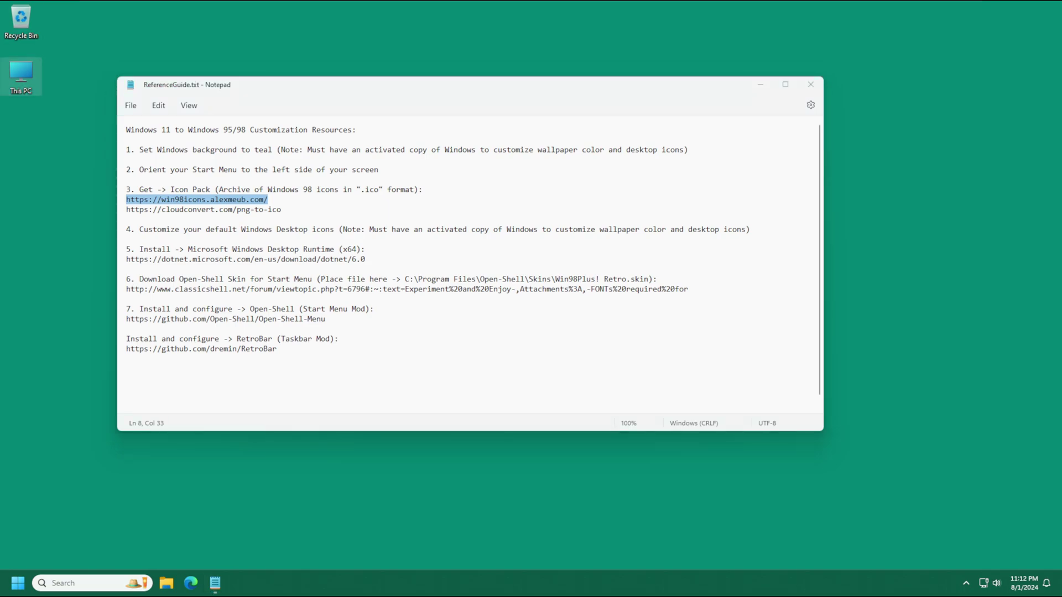
{"action": "key", "text": "super"}
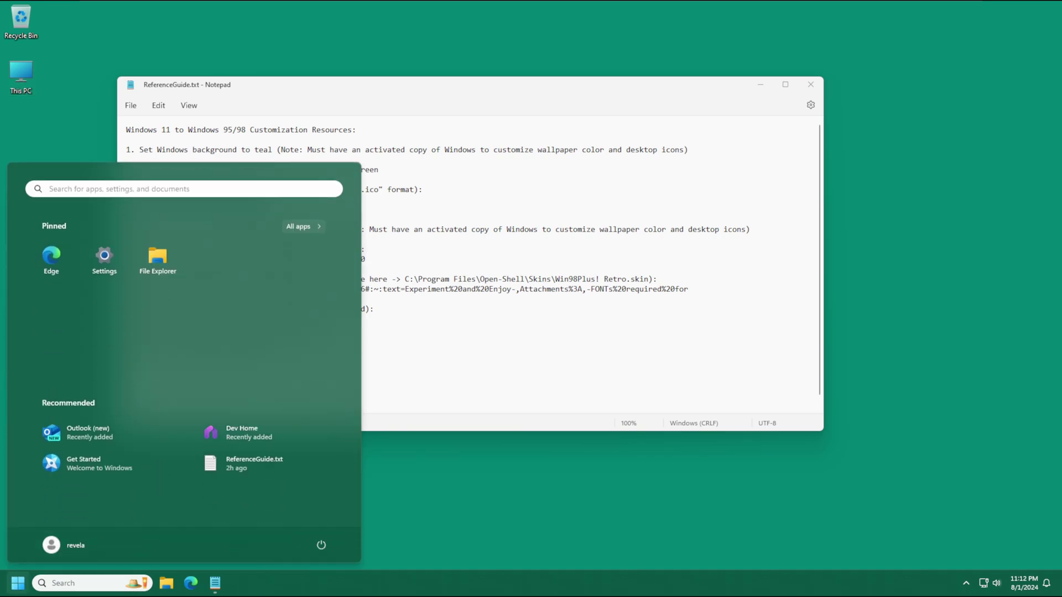
{"action": "key", "text": "super"}
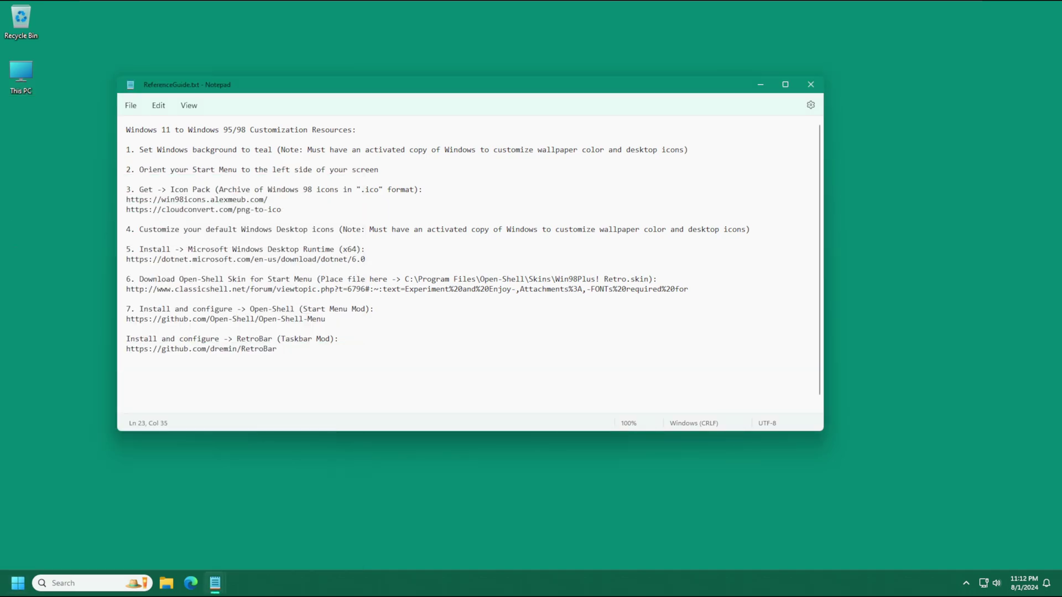
Step: Open the copied address in Edge to view the Windows 98 icon archive, and close the browser
{"action": "key", "text": "super+2"}
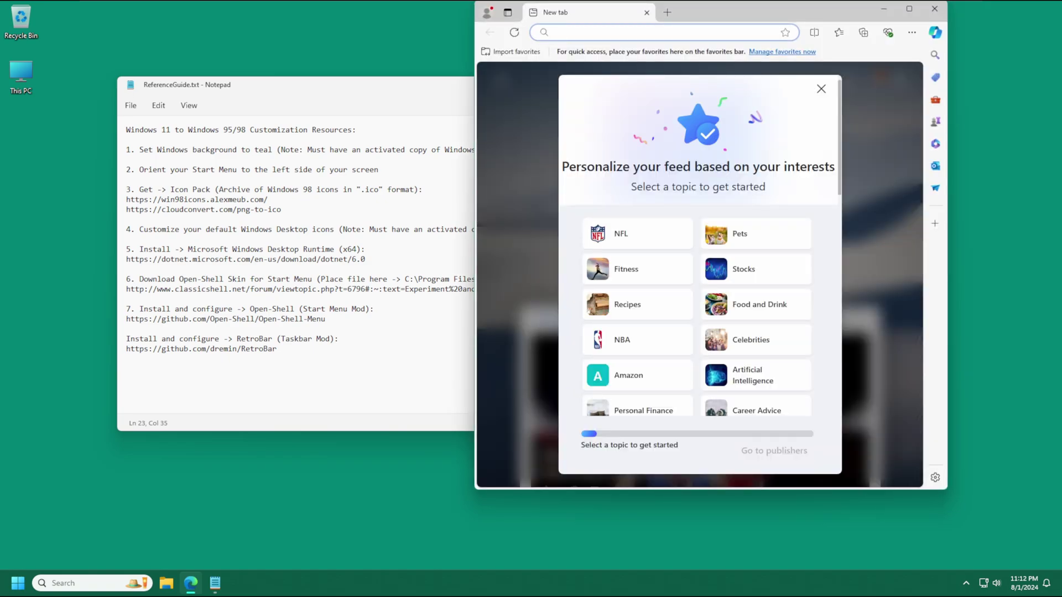
{"action": "key", "text": "ctrl+v"}
{"action": "key", "text": "Return"}
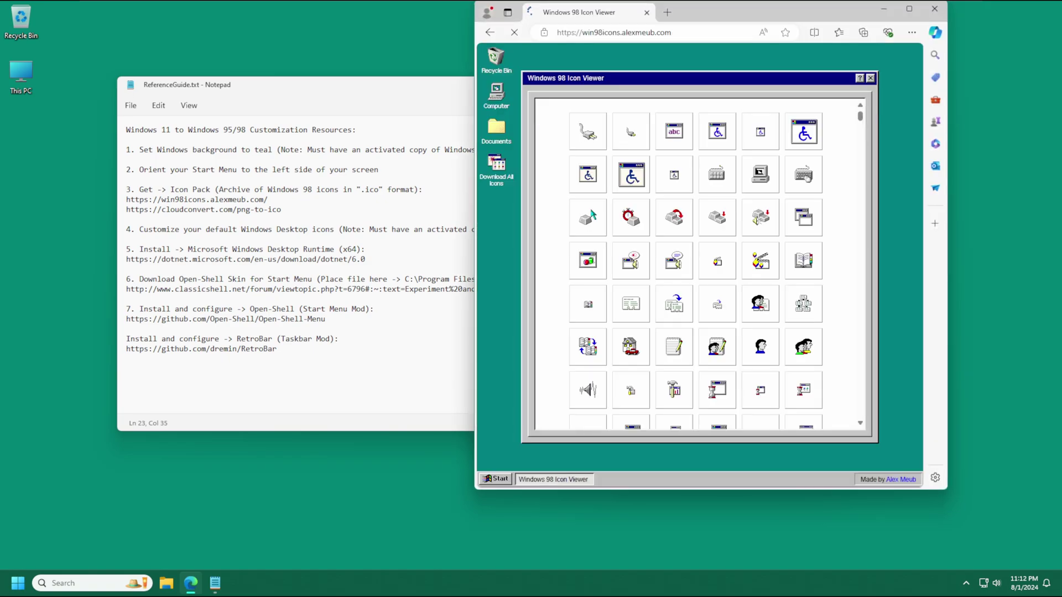
{"action": "left_click_drag", "start_coordinate": [769, 11], "coordinate": [819, 36]}
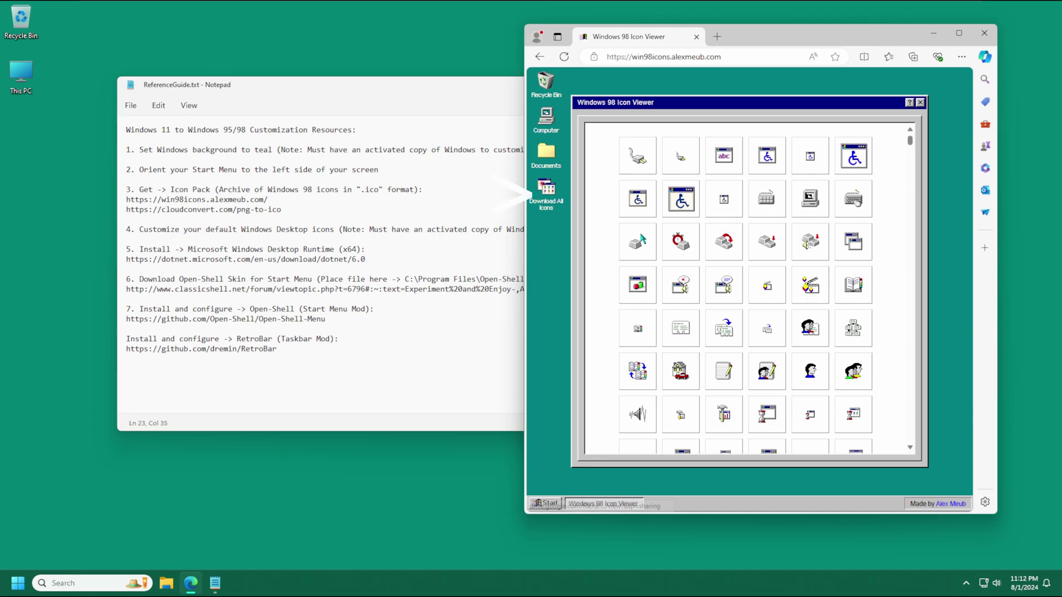
{"action": "left_click", "coordinate": [984, 33]}
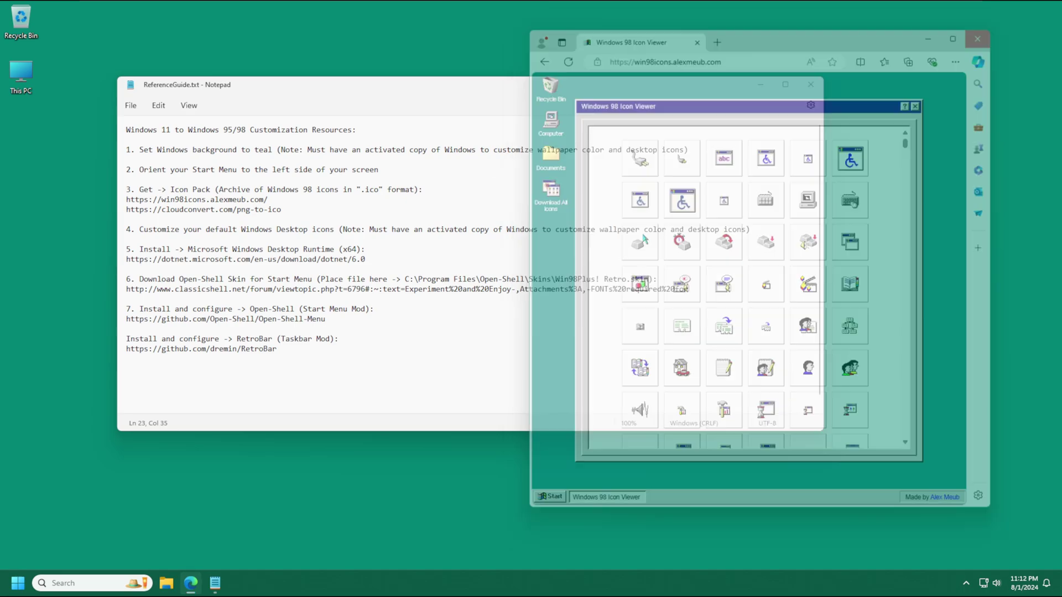
Step: Open the Downloads folder in File Explorer and check the extraction option for win98_icons.zip
{"action": "left_click", "coordinate": [166, 583]}
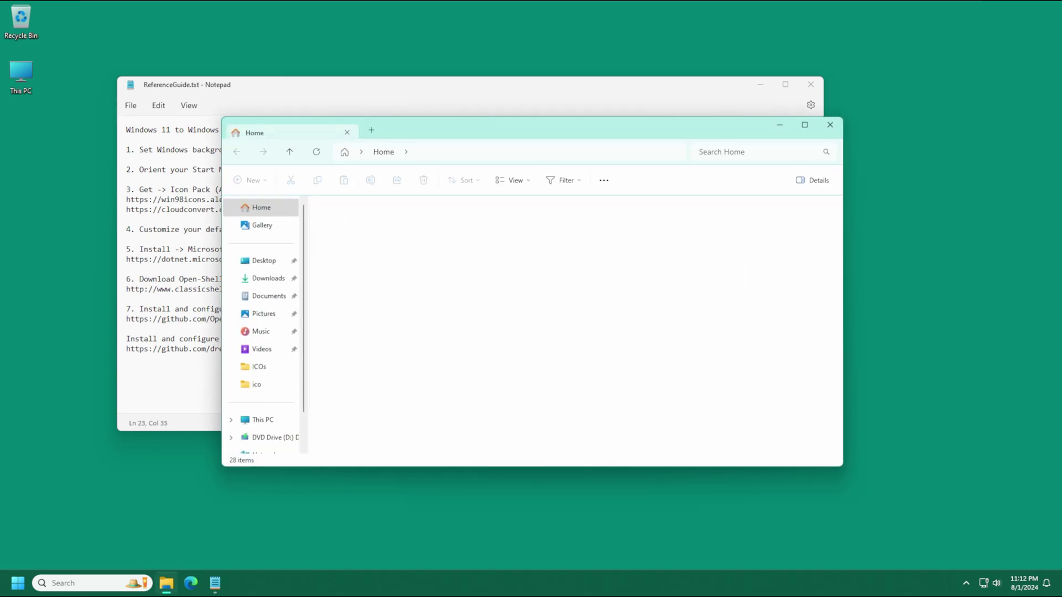
{"action": "left_click", "coordinate": [267, 278]}
{"action": "left_click", "coordinate": [353, 235]}
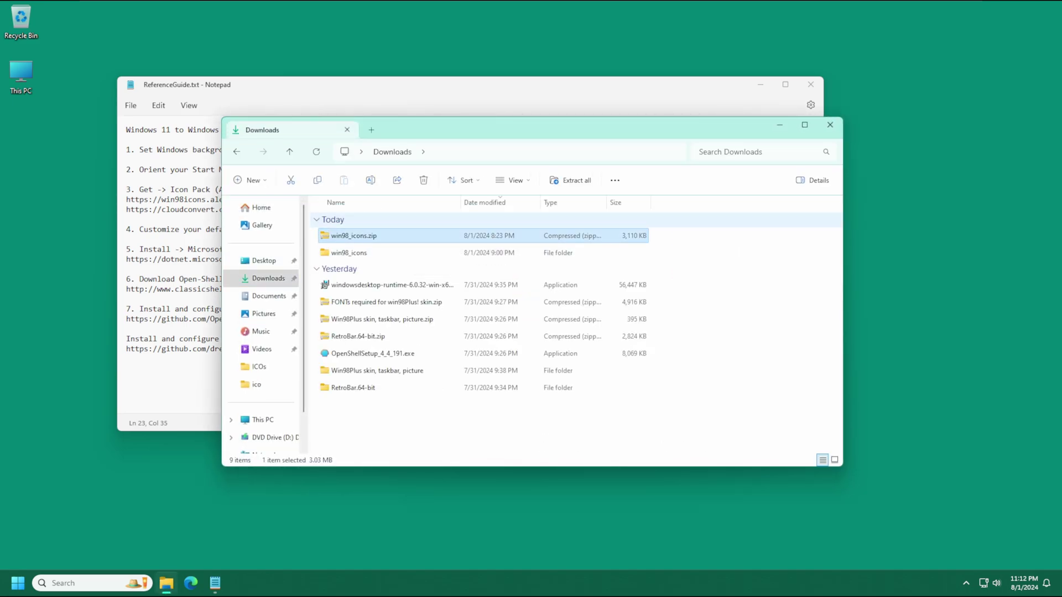
{"action": "right_click", "coordinate": [372, 240]}
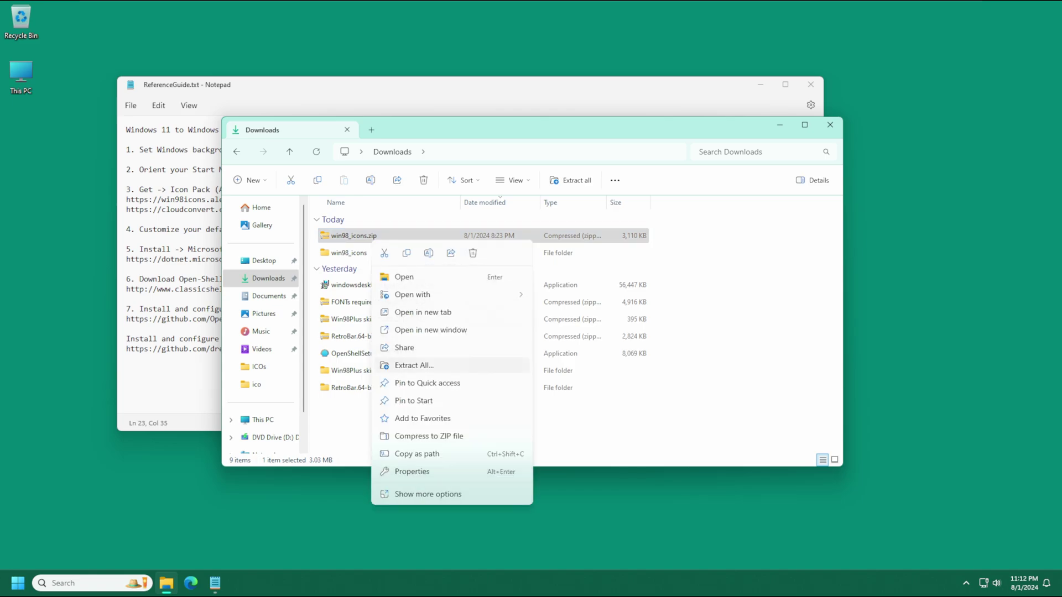
{"action": "left_click", "coordinate": [691, 310]}
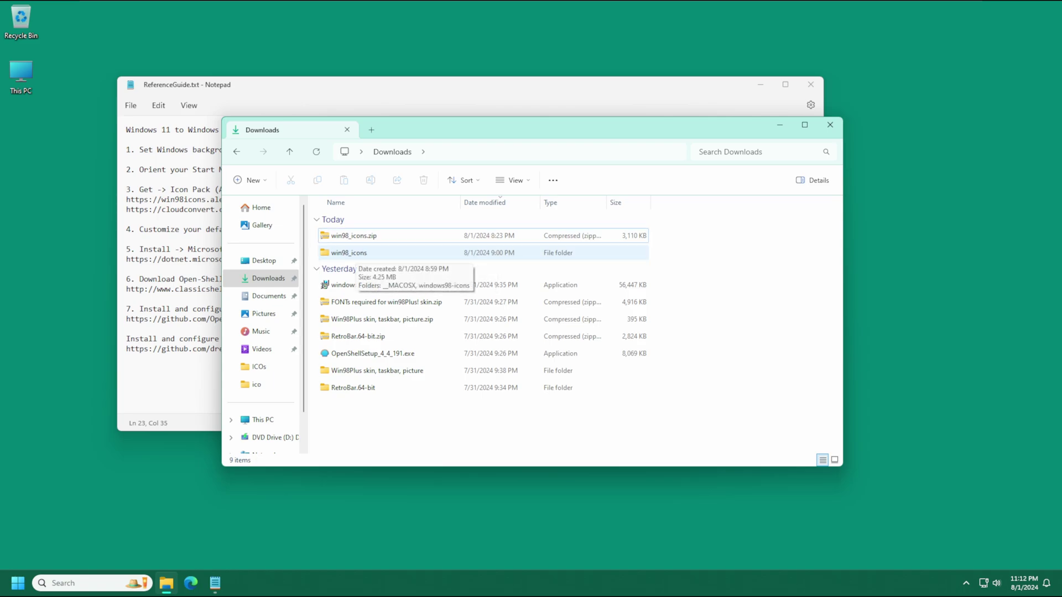
Step: Open the windows98-icons folder inside the extracted win98_icons folder and briefly highlight its png and ico subfolders
{"action": "double_click", "coordinate": [354, 252]}
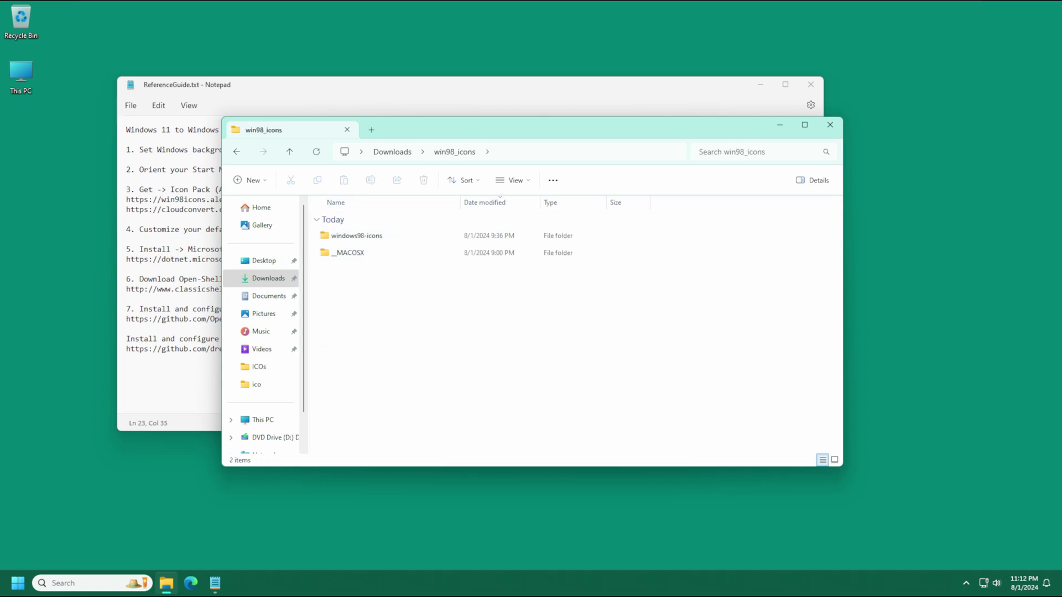
{"action": "double_click", "coordinate": [356, 236]}
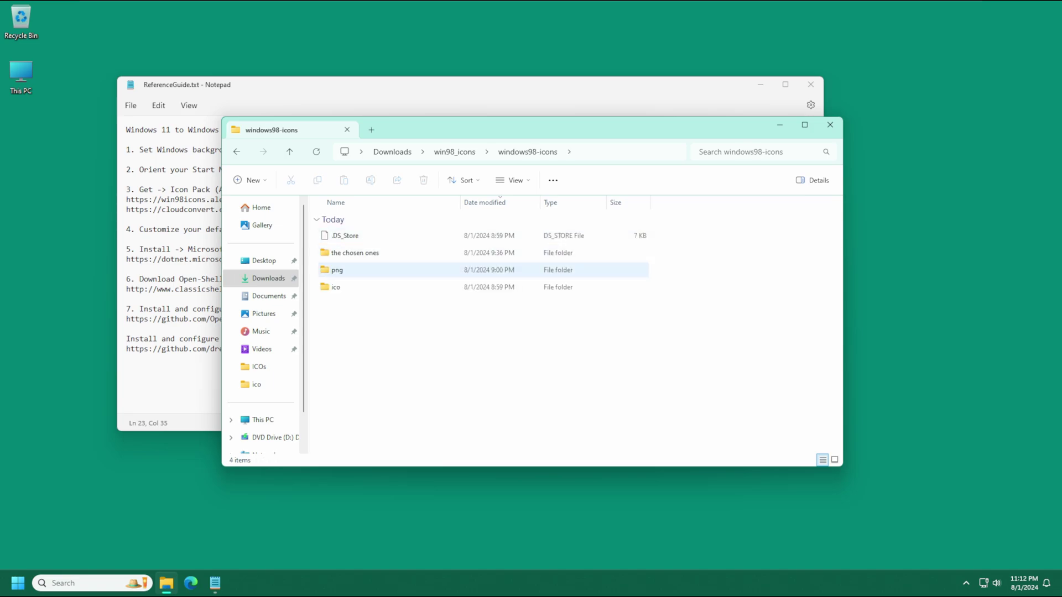
{"action": "left_click", "coordinate": [337, 270]}
{"action": "left_click", "coordinate": [336, 287], "text": "ctrl"}
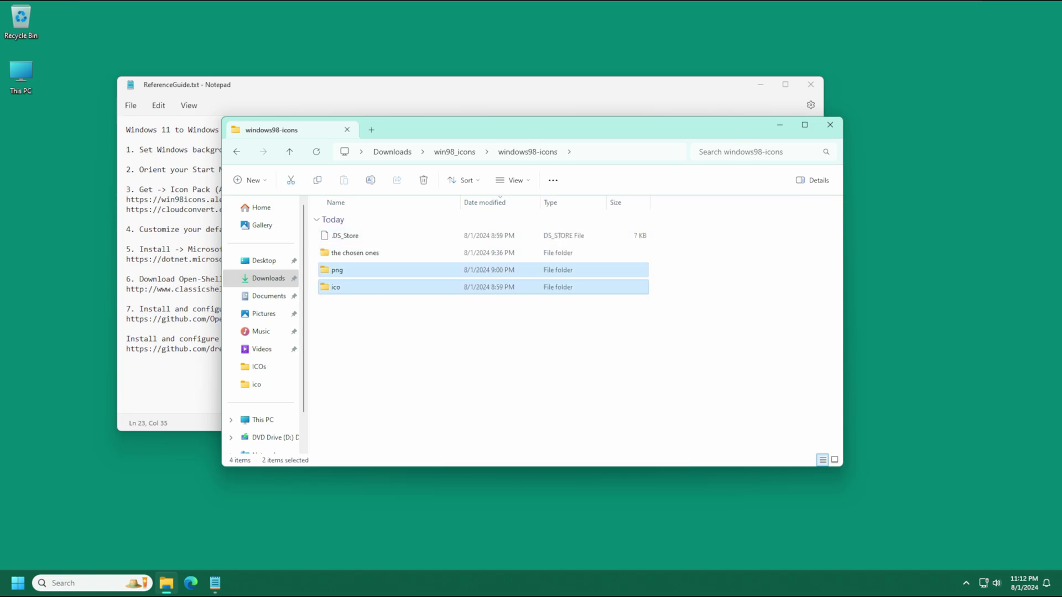
{"action": "key", "text": "Escape"}
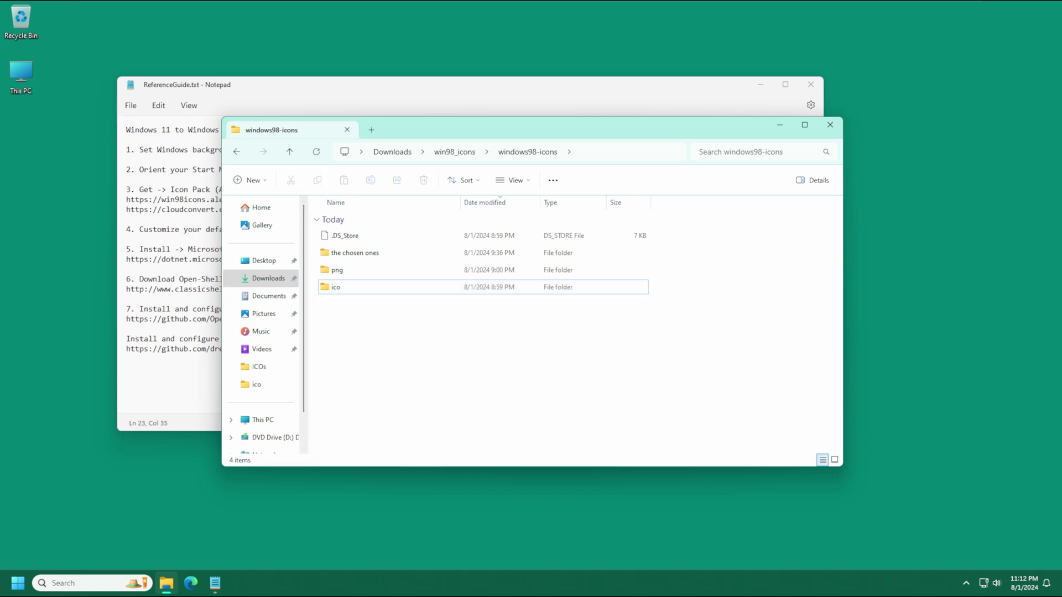
Step: Look through the contents of the ico and png subfolders, and return to the win98_icons folder
{"action": "double_click", "coordinate": [336, 287]}
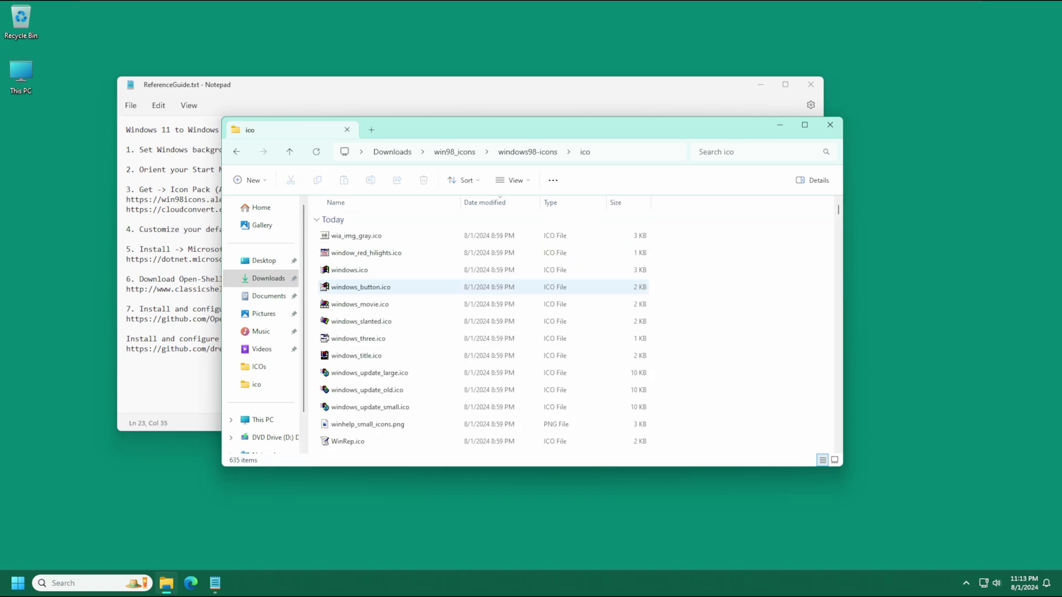
{"action": "left_click", "coordinate": [526, 152]}
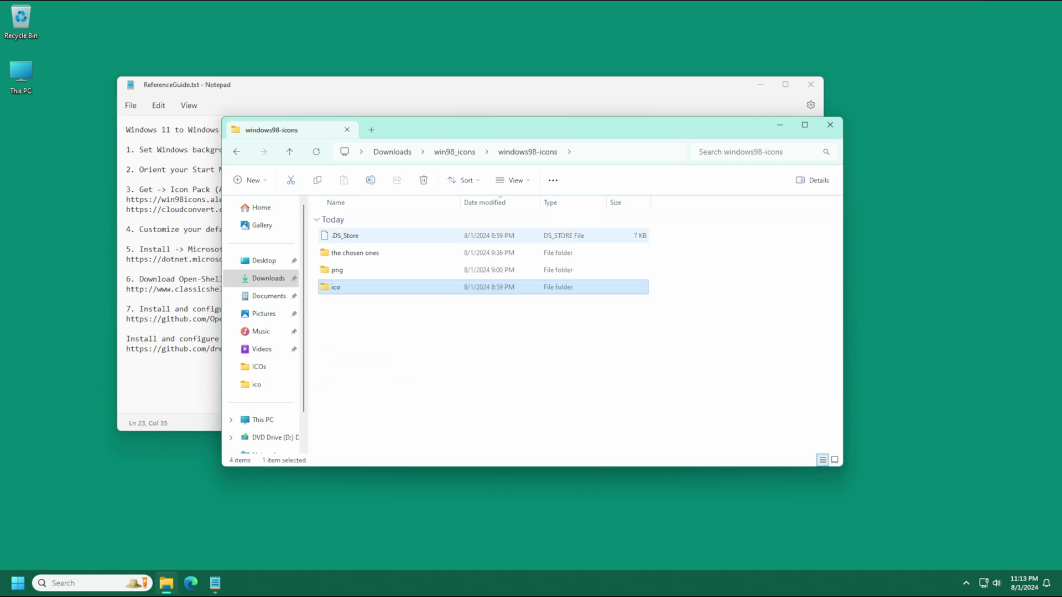
{"action": "double_click", "coordinate": [336, 270]}
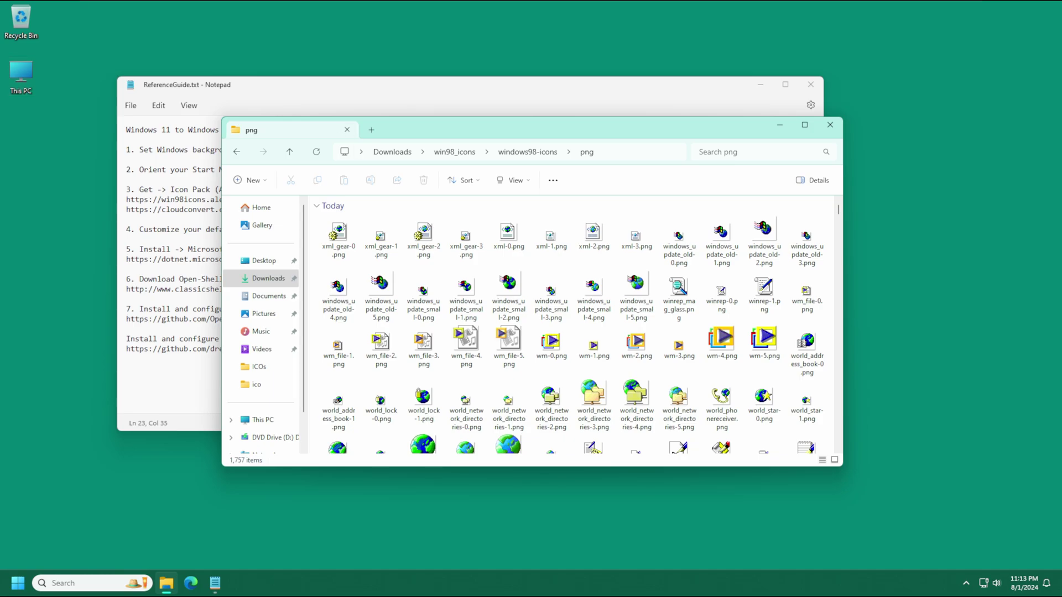
{"action": "left_click", "coordinate": [454, 151]}
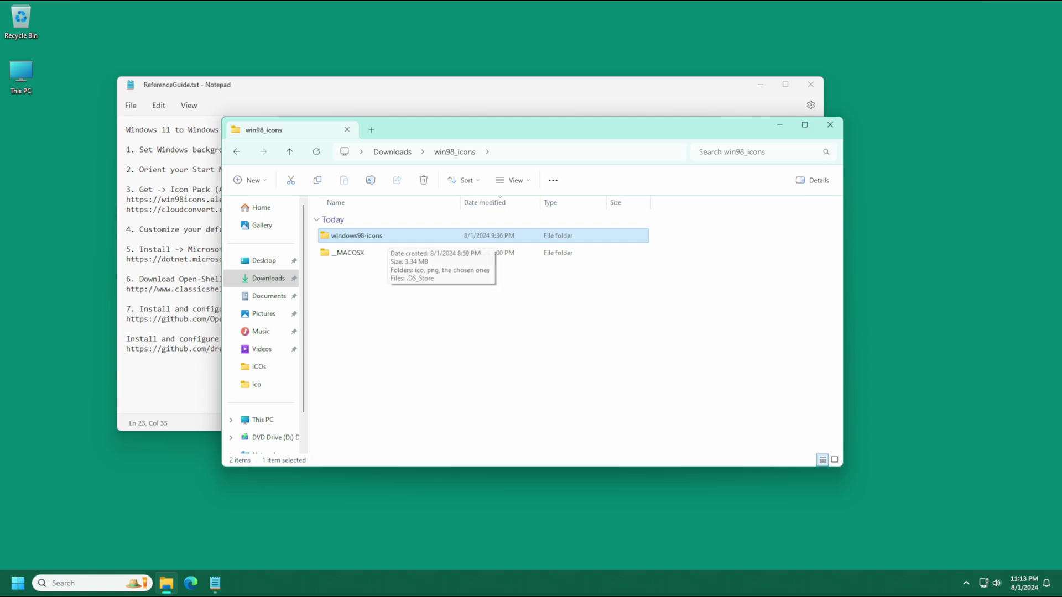
Step: Move the File Explorer window clear of the reference guide's web addresses and open the ICOs folder under windows98-icons, the chosen ones
{"action": "left_click_drag", "start_coordinate": [427, 130], "coordinate": [641, 114]}
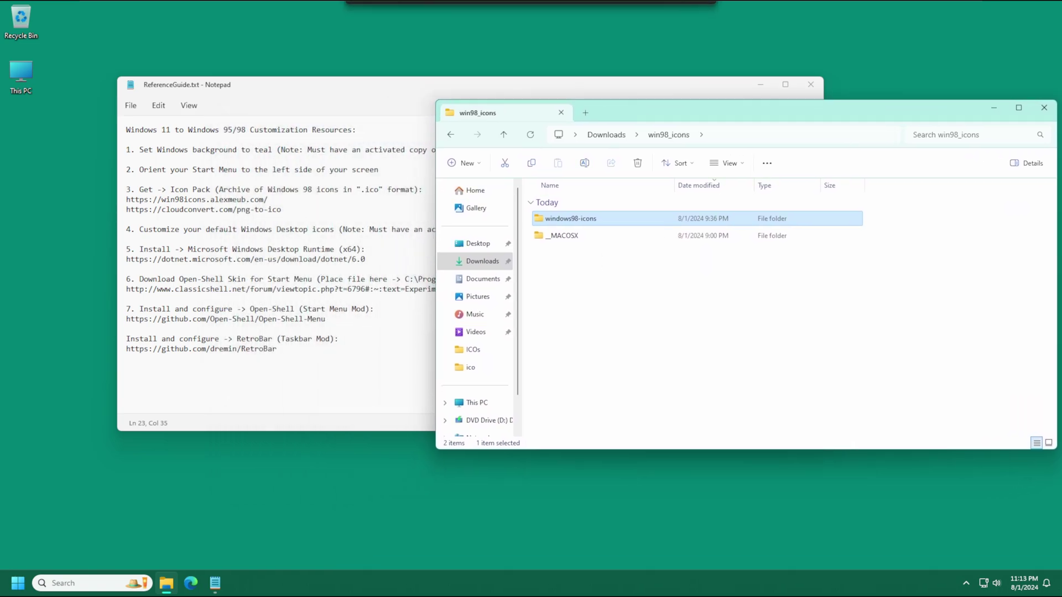
{"action": "key", "text": "Return"}
{"action": "key", "text": "Down"}
{"action": "key", "text": "Return"}
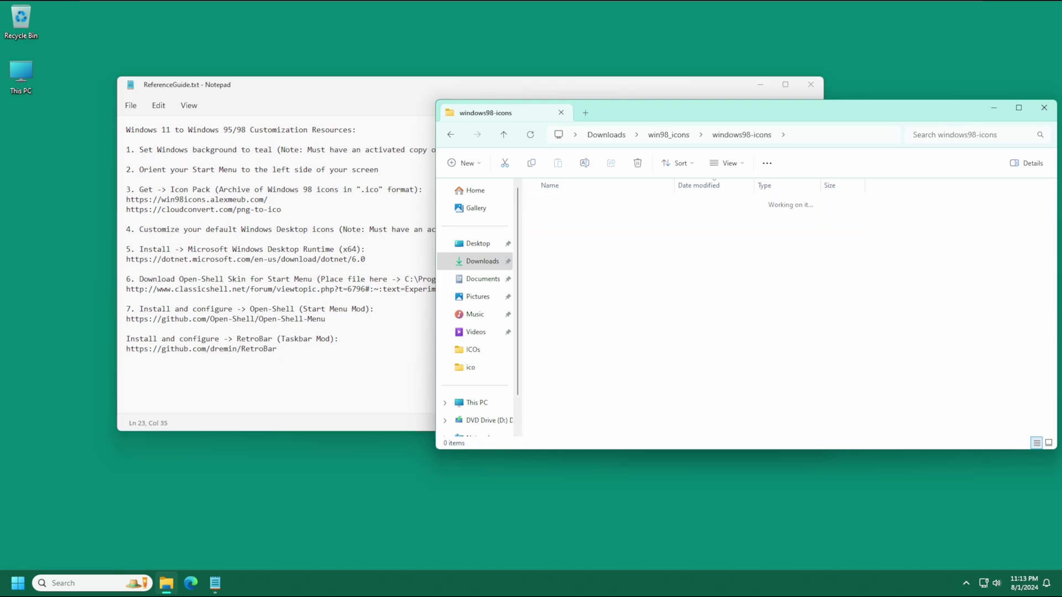
{"action": "key", "text": "Up"}
{"action": "key", "text": "Return"}
{"action": "key", "text": "Down"}
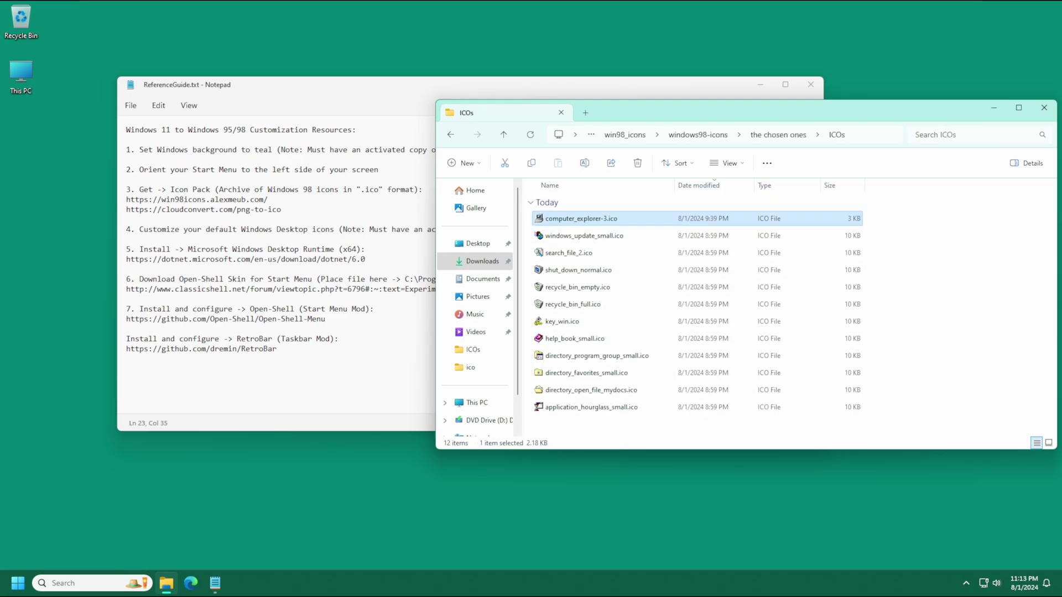
Step: Copy the second web address under the icon pack item in the reference guide and open it in Edge
{"action": "key", "text": "alt+Tab"}
{"action": "left_click_drag", "start_coordinate": [282, 209], "coordinate": [126, 210]}
{"action": "key", "text": "ctrl+c"}
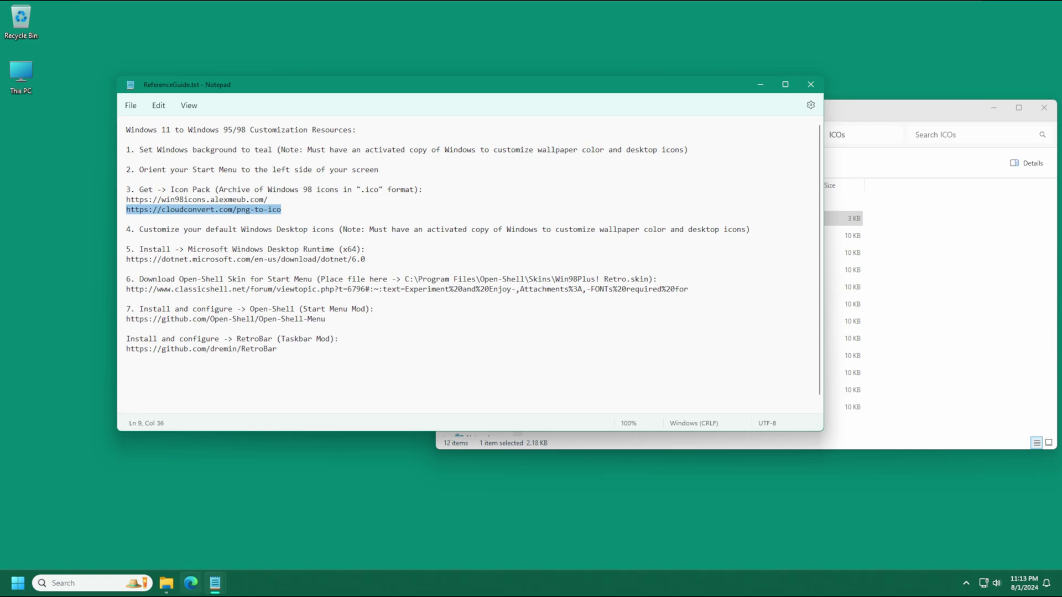
{"action": "left_click", "coordinate": [191, 583]}
{"action": "key", "text": "ctrl+v"}
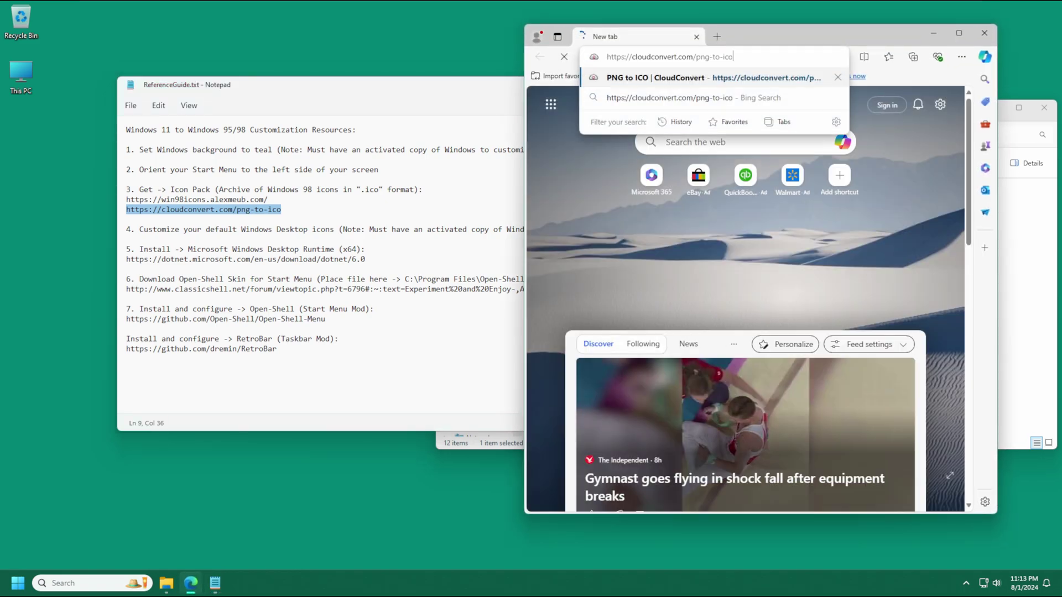
{"action": "key", "text": "Return"}
Step: Switch to File Explorer, open the PNGs folder under the chosen ones, and move the window beside the converter page
{"action": "key", "text": "super+1"}
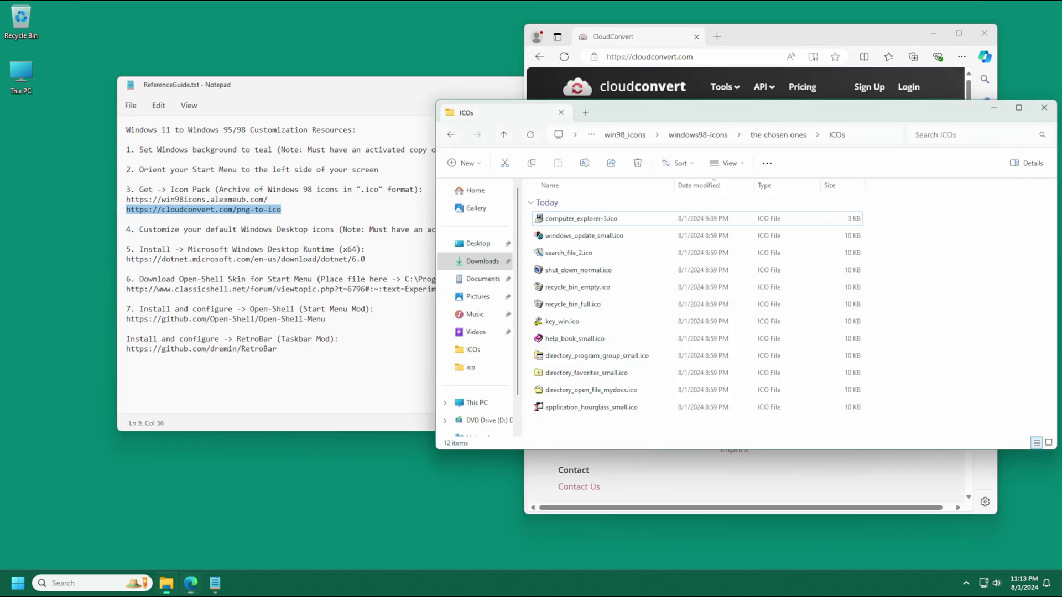
{"action": "key", "text": "alt+Up"}
{"action": "key", "text": "Down"}
{"action": "key", "text": "Return"}
{"action": "key", "text": "Down"}
{"action": "left_click_drag", "start_coordinate": [768, 108], "coordinate": [321, 202]}
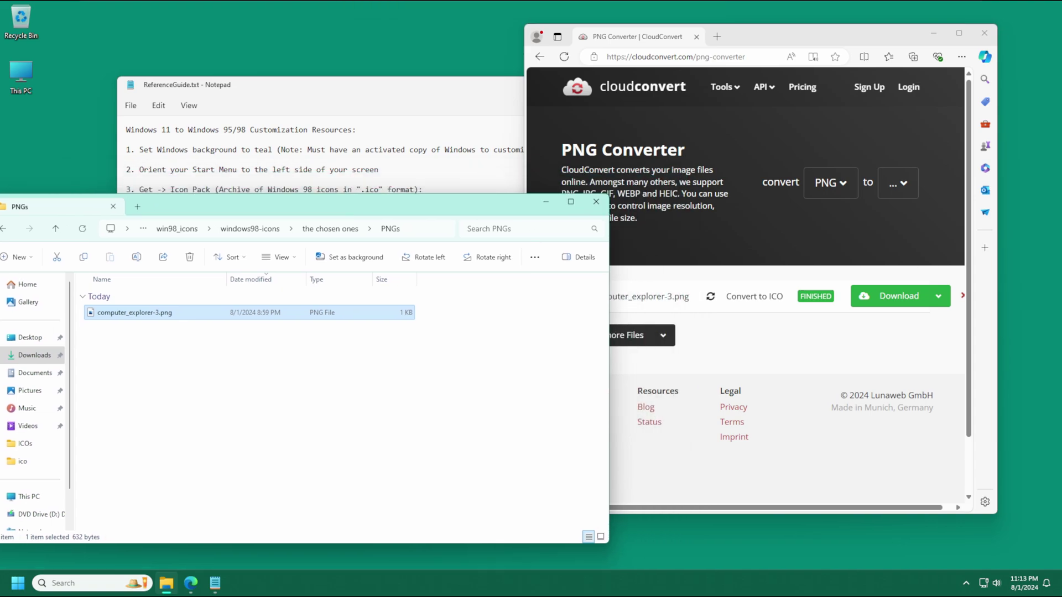
Step: Add computer_explorer-3.png from the PNGs folder to the CloudConvert page and set its output format to ICO
{"action": "left_click_drag", "start_coordinate": [145, 314], "coordinate": [763, 326]}
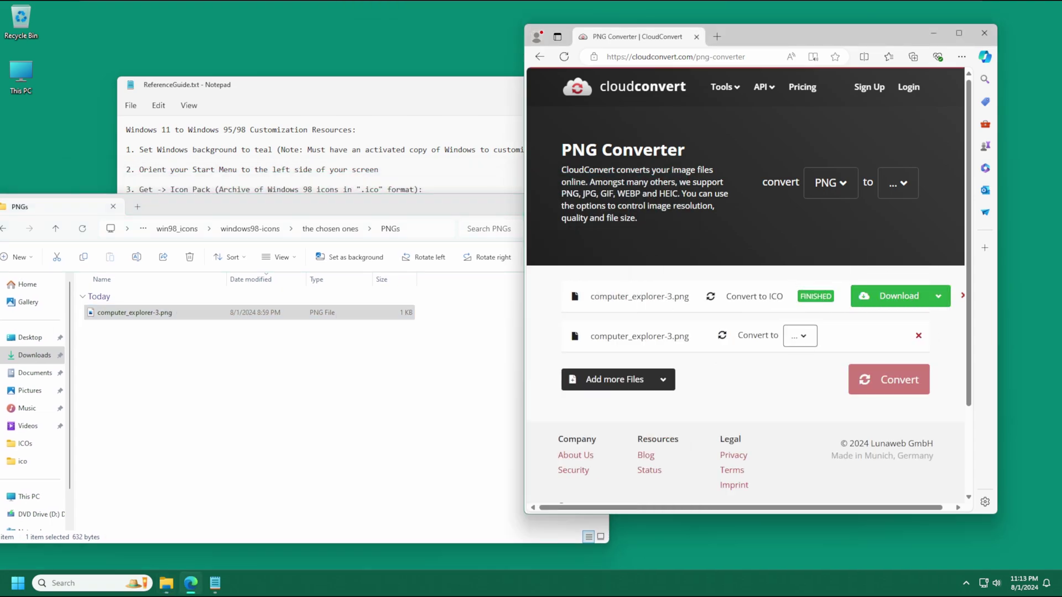
{"action": "left_click", "coordinate": [800, 336]}
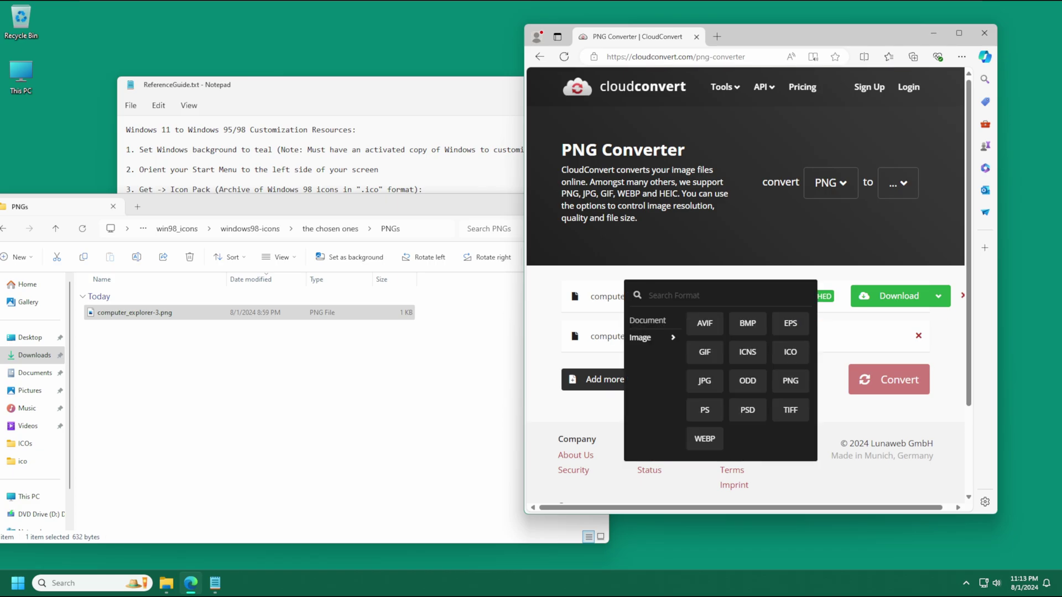
{"action": "left_click", "coordinate": [789, 352]}
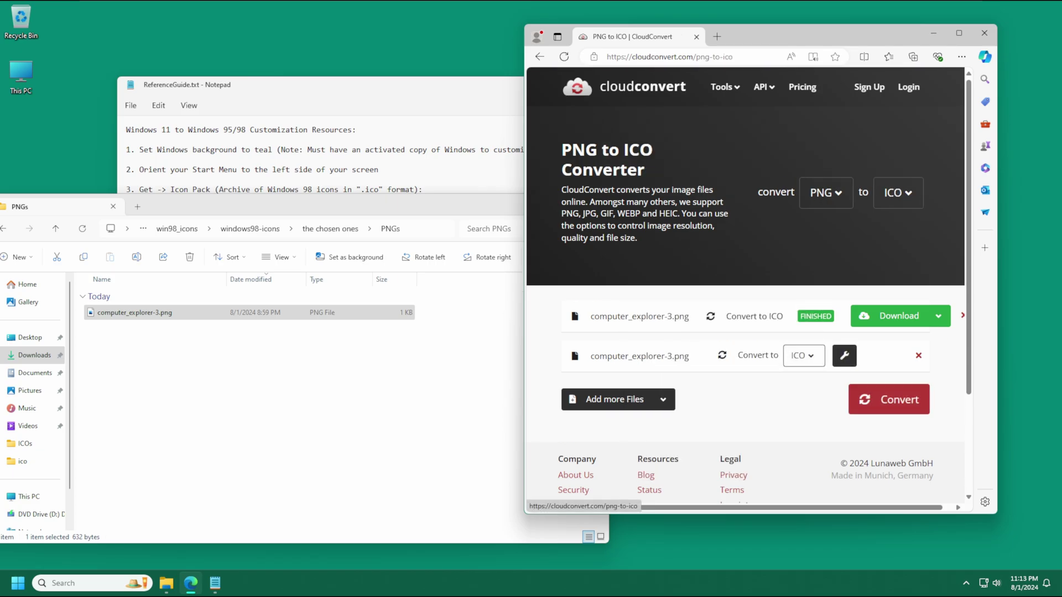
Step: Set the ICO conversion options for the newly added file to width 48 and height 48, and accept them
{"action": "left_click", "coordinate": [844, 355]}
{"action": "double_click", "coordinate": [684, 132]}
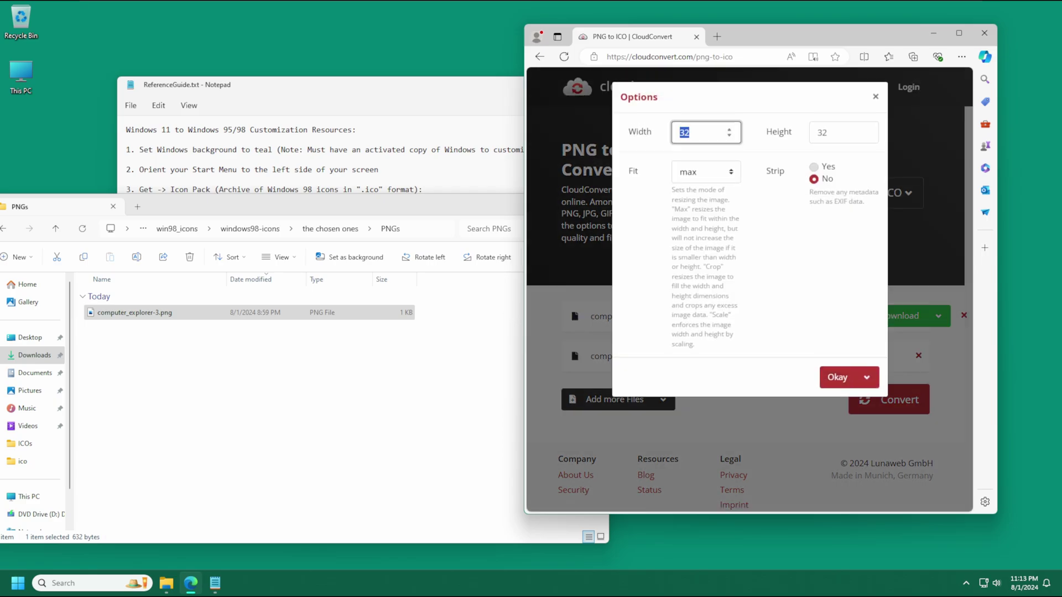
{"action": "type", "text": "48"}
{"action": "key", "text": "Tab"}
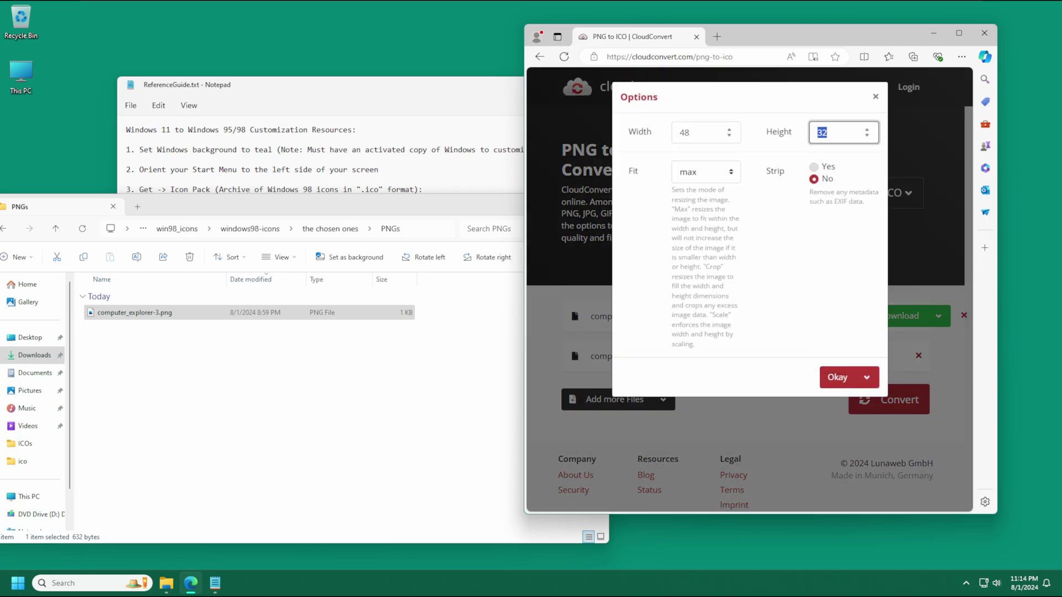
{"action": "type", "text": "48"}
{"action": "left_click", "coordinate": [837, 377]}
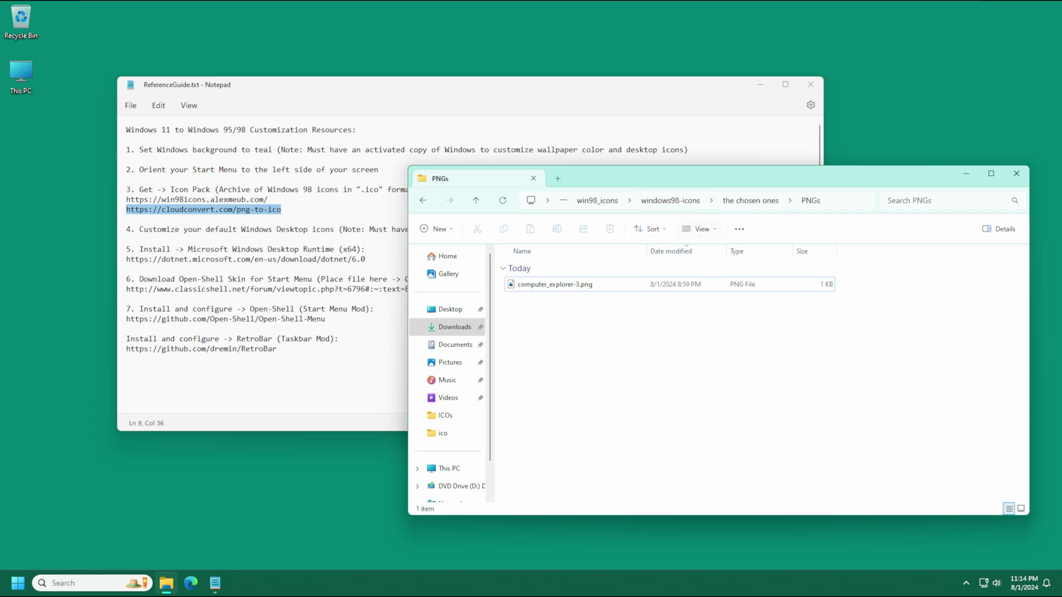
Step: Open the ICOs folder in File Explorer and review the chosen icon files by highlighting all of them
{"action": "left_click", "coordinate": [750, 200]}
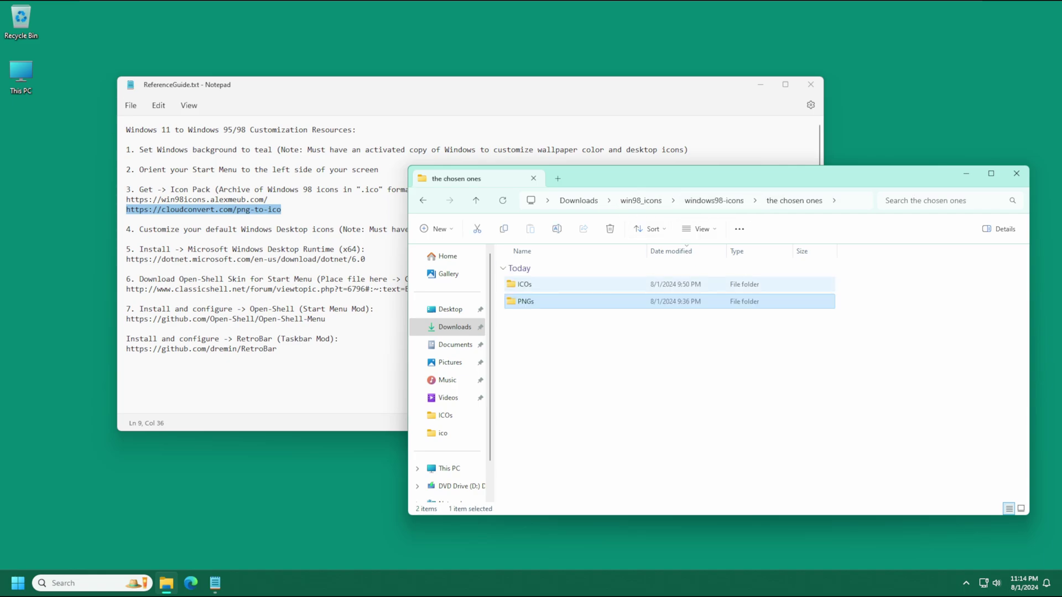
{"action": "double_click", "coordinate": [524, 284]}
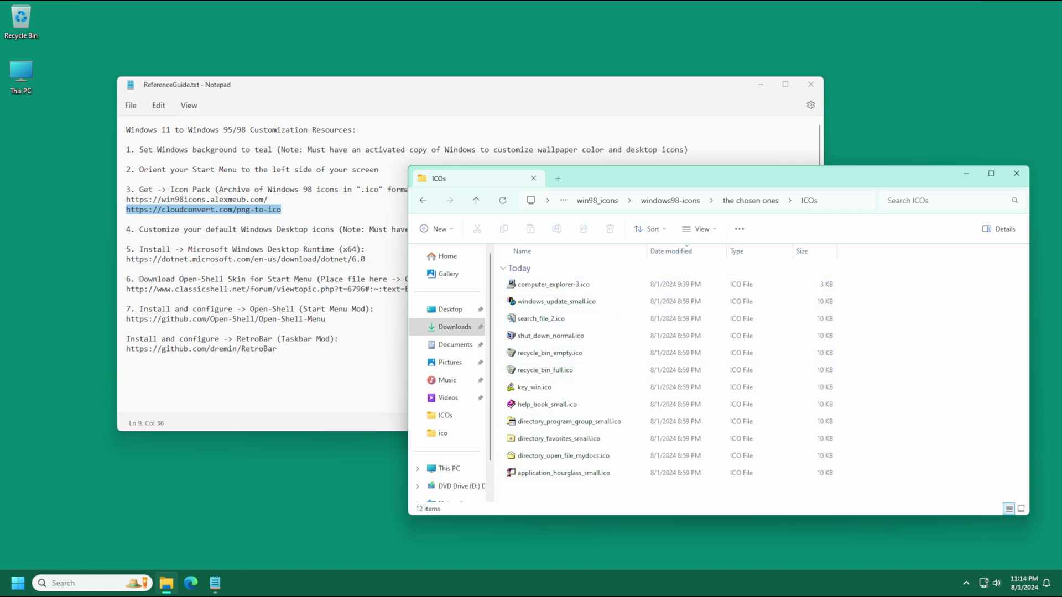
{"action": "left_click_drag", "start_coordinate": [636, 499], "coordinate": [513, 277]}
{"action": "left_click", "coordinate": [896, 354]}
{"action": "left_click_drag", "start_coordinate": [625, 488], "coordinate": [507, 279]}
{"action": "left_click", "coordinate": [625, 492]}
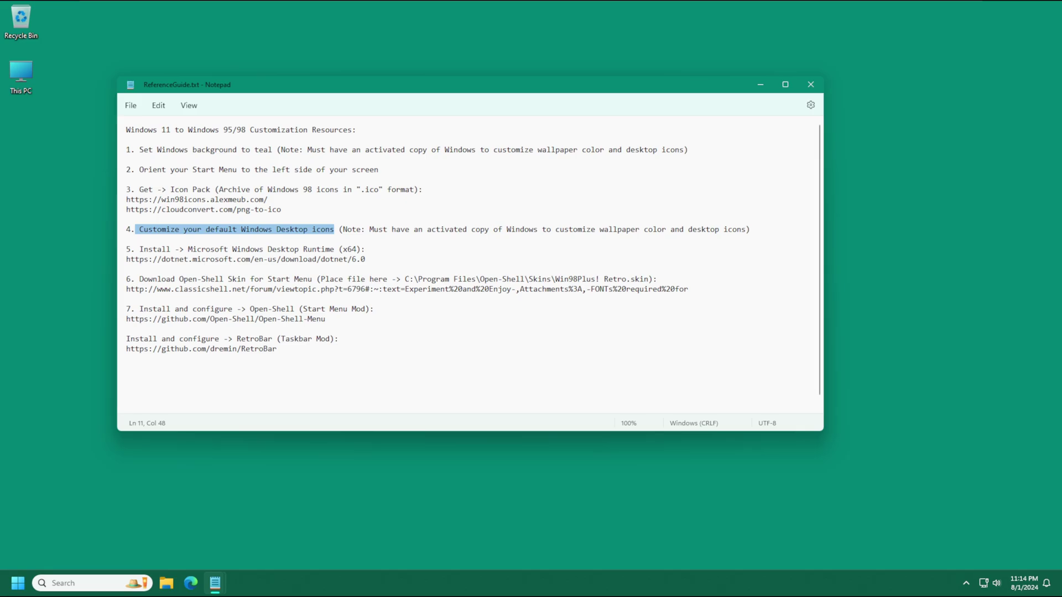
{"action": "left_click", "coordinate": [127, 239]}
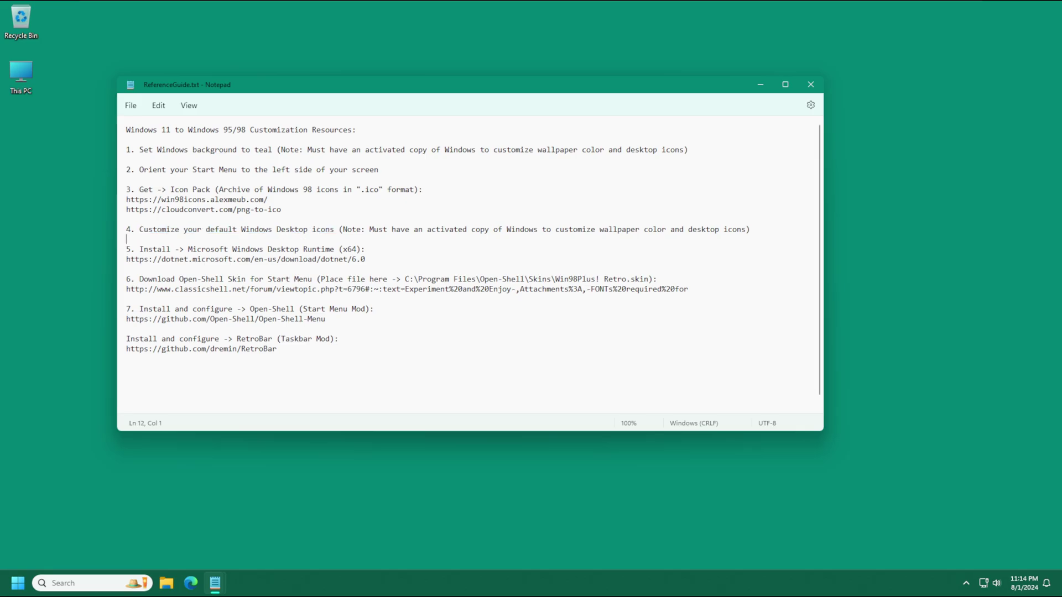
{"action": "right_click", "coordinate": [885, 200]}
{"action": "left_click", "coordinate": [935, 330]}
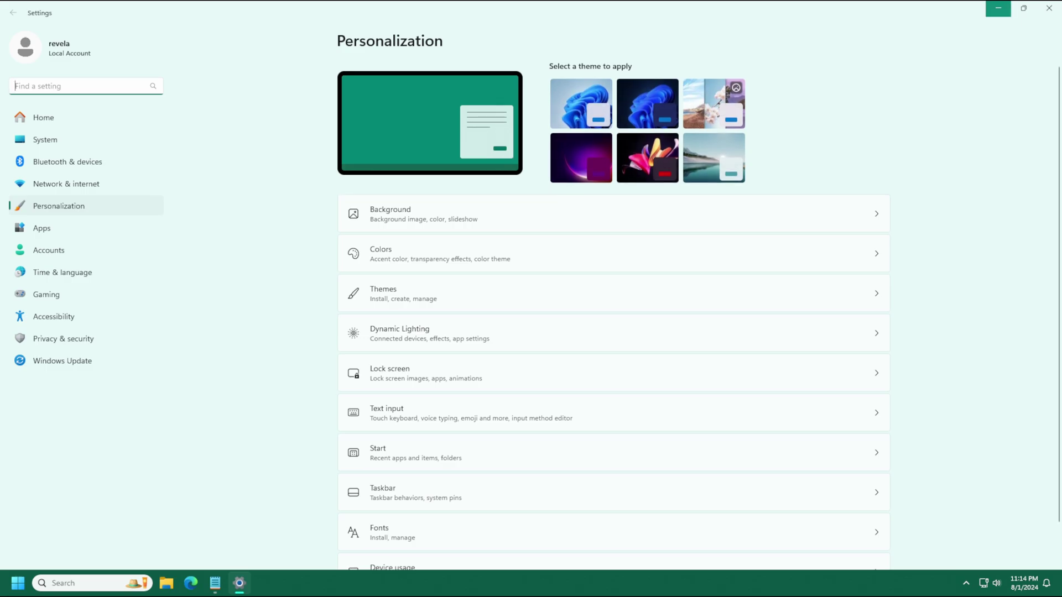
{"action": "left_click", "coordinate": [998, 8]}
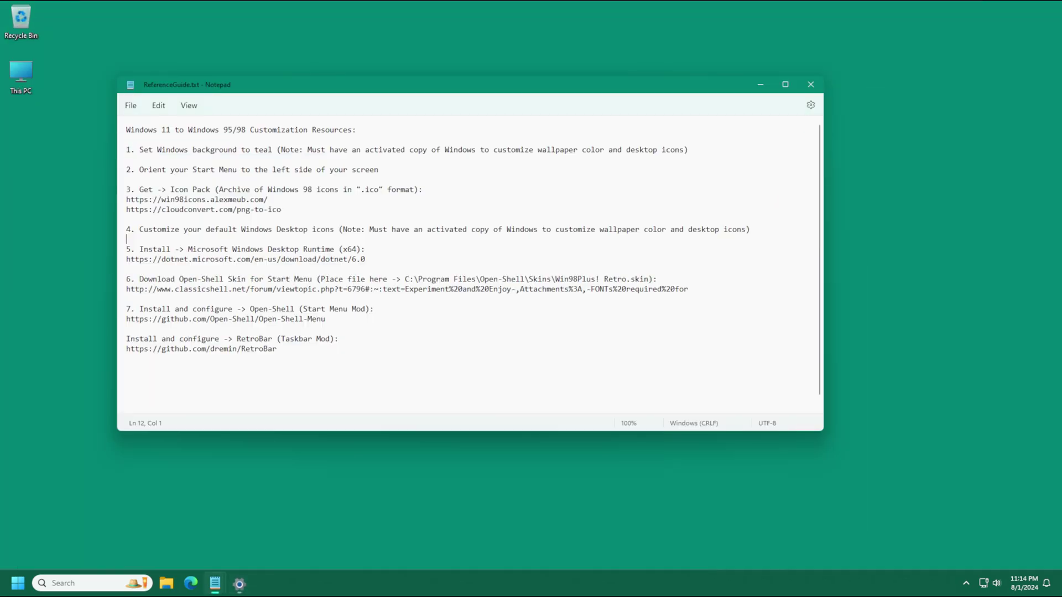
Step: Open the desktop icon settings from the Themes page of Personalization, move the dialog beside the reference guide and close Settings
{"action": "right_click", "coordinate": [929, 176]}
{"action": "left_click", "coordinate": [963, 301]}
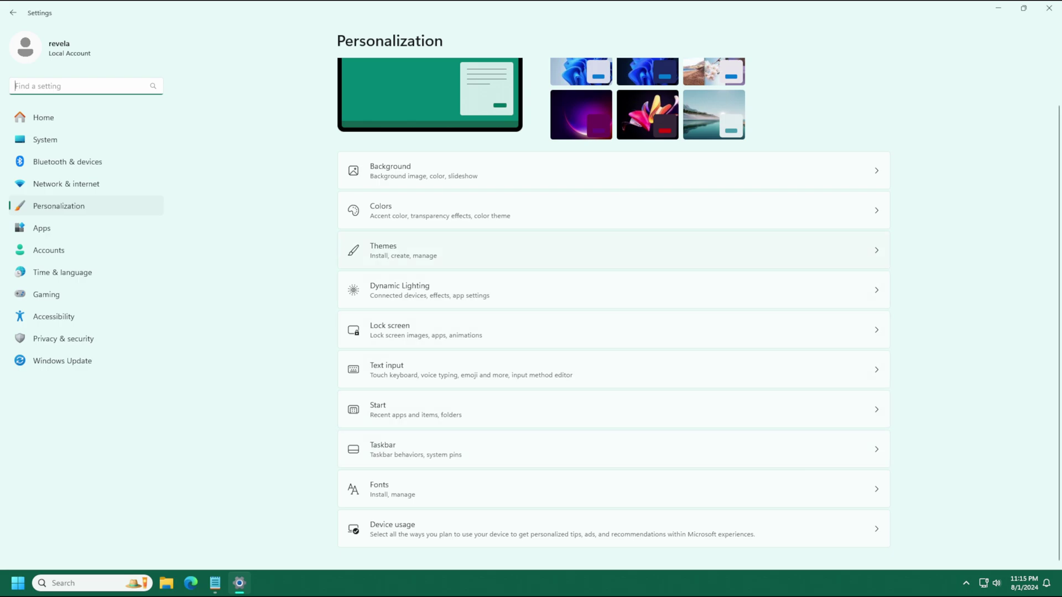
{"action": "left_click", "coordinate": [403, 250]}
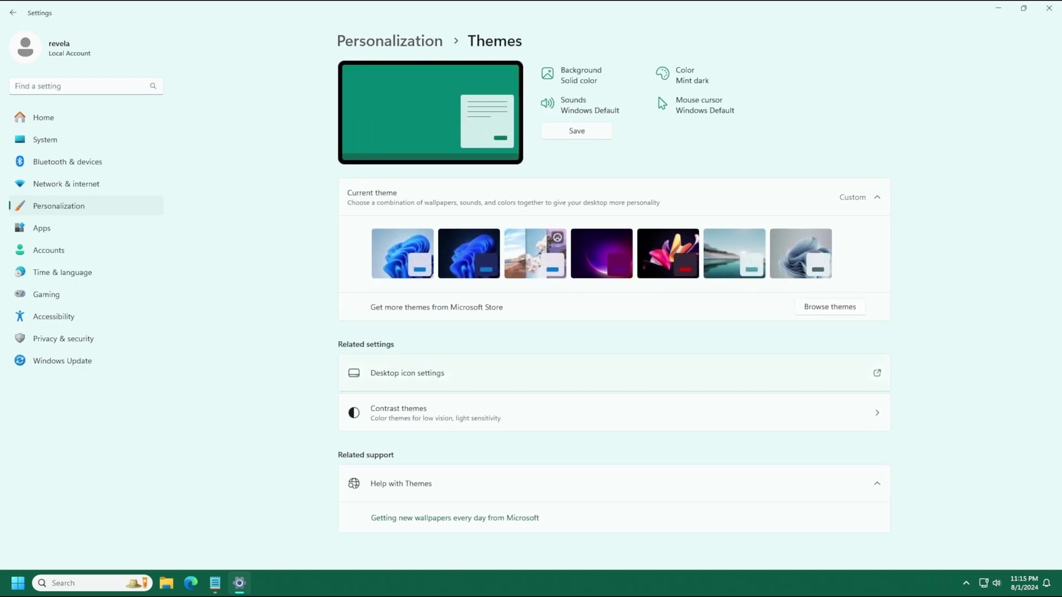
{"action": "left_click", "coordinate": [407, 373]}
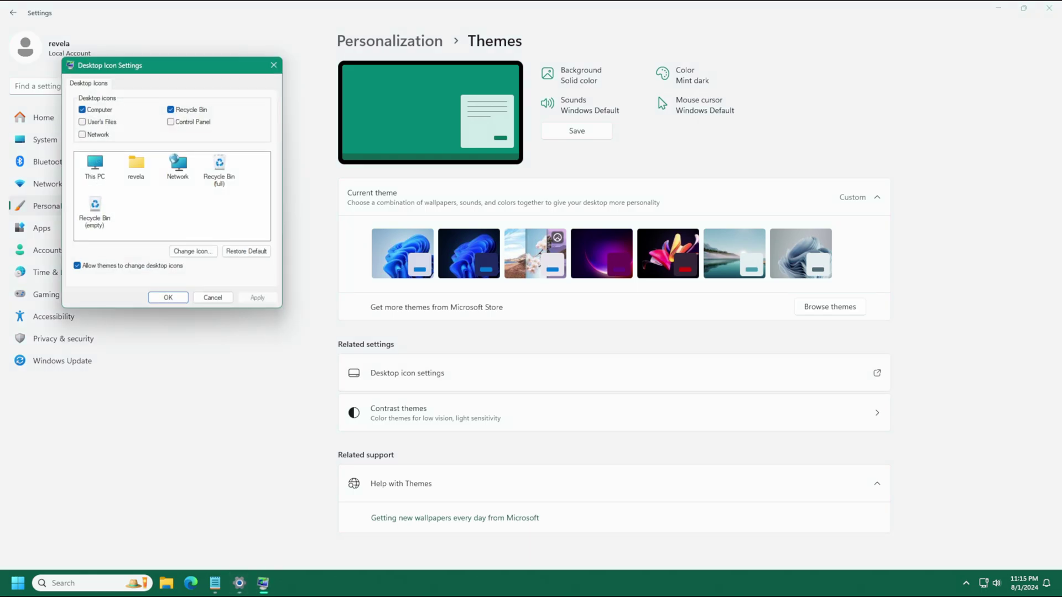
{"action": "left_click_drag", "start_coordinate": [173, 68], "coordinate": [880, 156]}
{"action": "left_click", "coordinate": [1048, 7]}
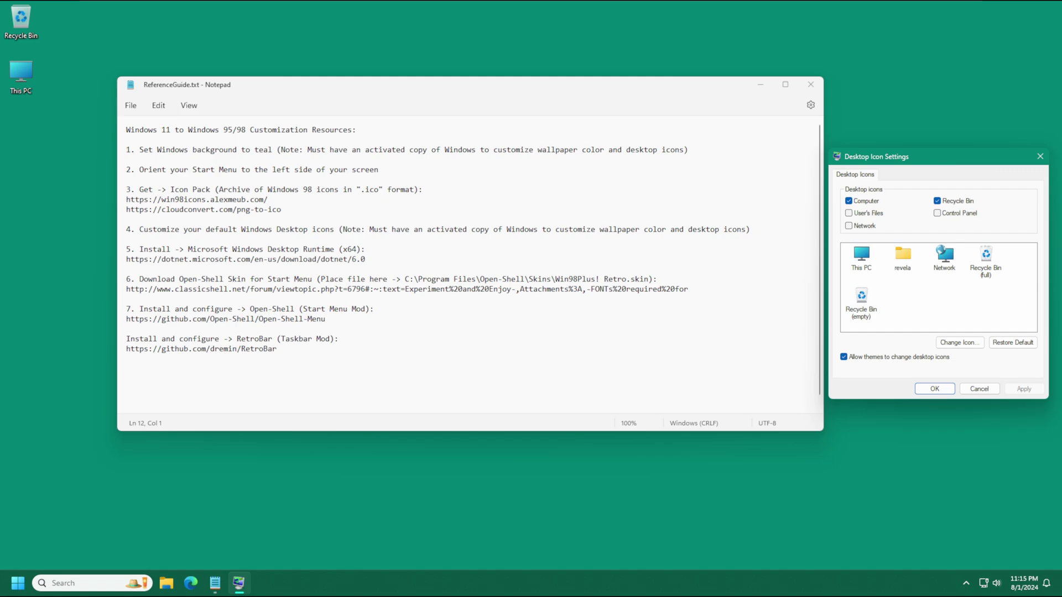
Step: Start changing the This PC desktop icon and browse to Downloads\win98_icons\windows98-icons for the replacement
{"action": "left_click", "coordinate": [860, 258]}
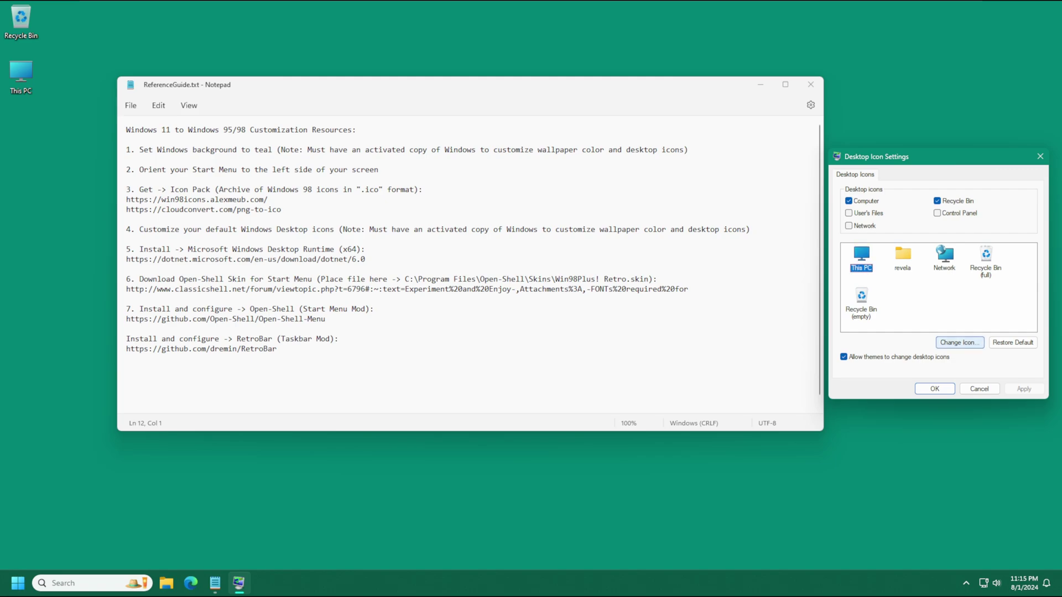
{"action": "left_click", "coordinate": [960, 342]}
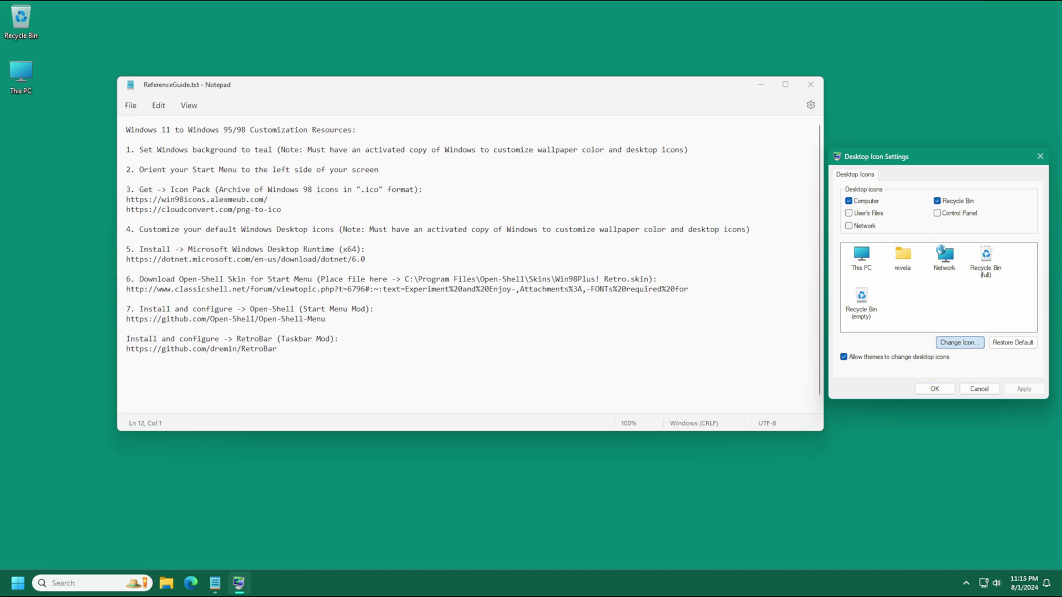
{"action": "left_click", "coordinate": [998, 241]}
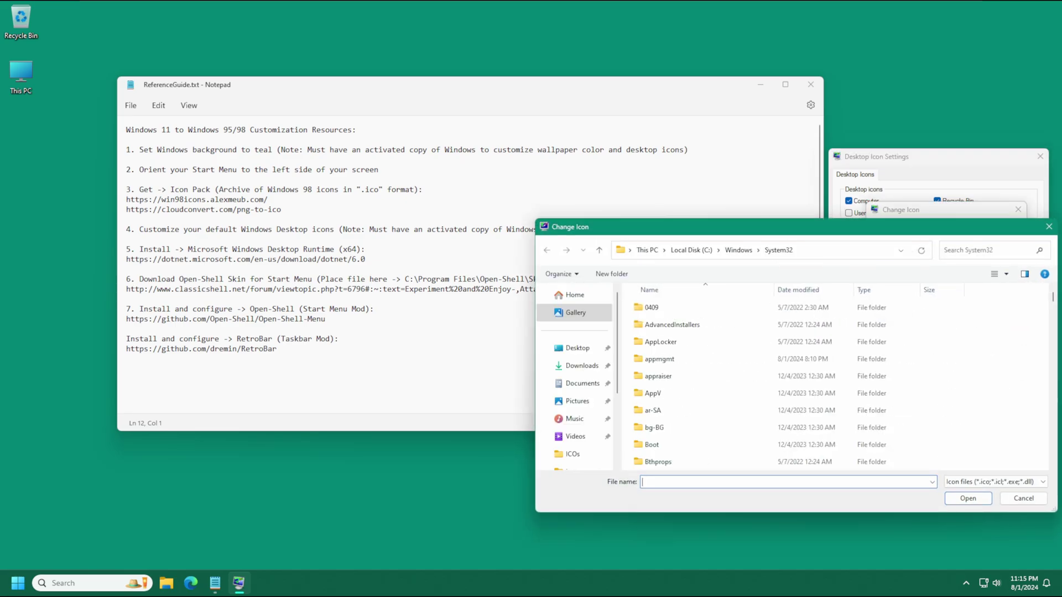
{"action": "left_click", "coordinate": [581, 366]}
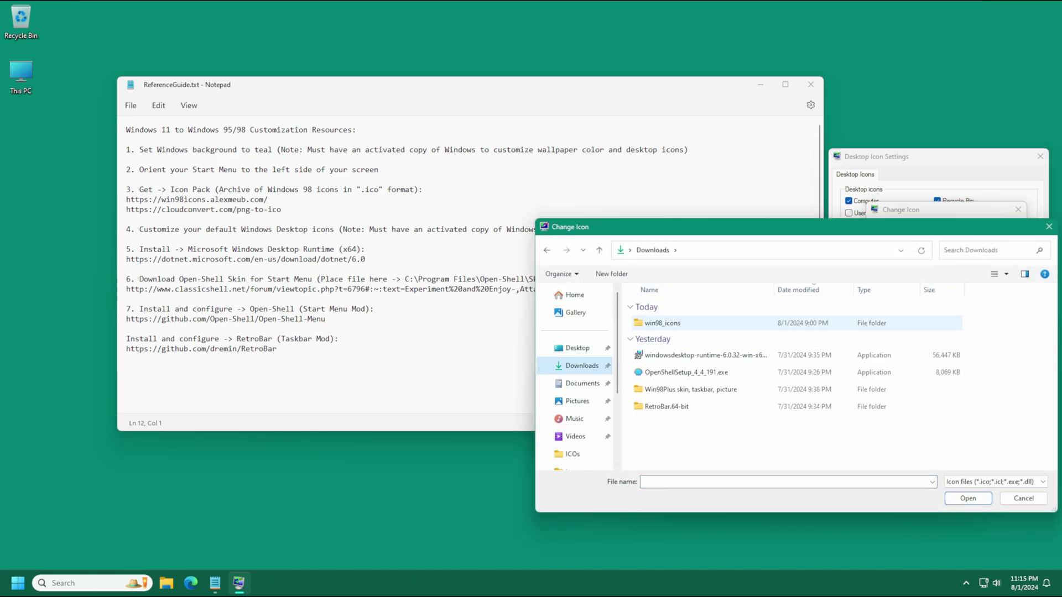
{"action": "double_click", "coordinate": [662, 323]}
{"action": "key", "text": "Return"}
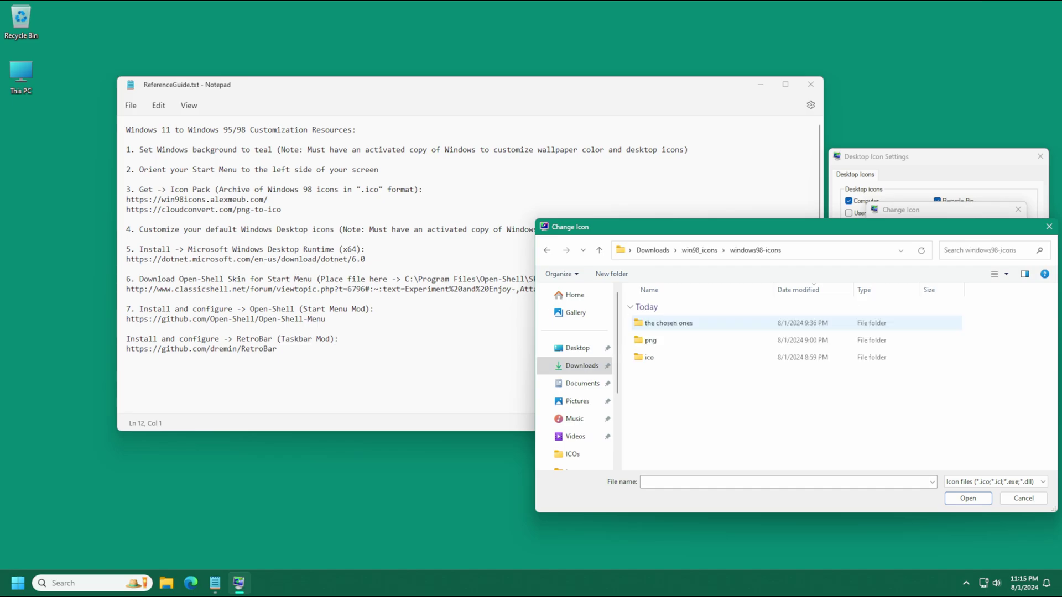
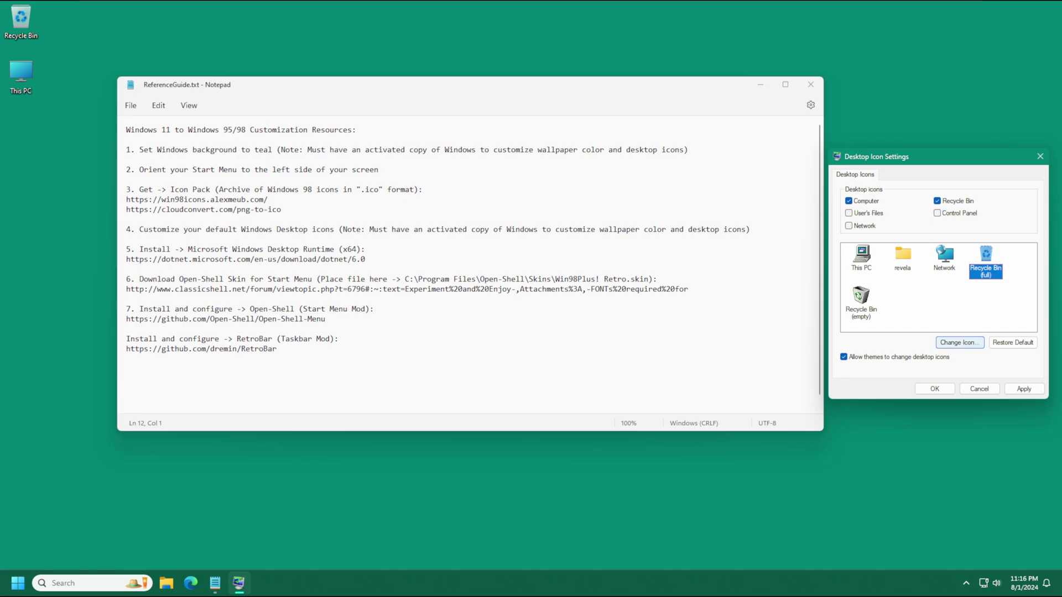
Step: Assign the retro full-bin icon from the win98_icons folder to Recycle Bin (full), then apply and accept the desktop icon settings
{"action": "left_click", "coordinate": [999, 240]}
{"action": "left_click", "coordinate": [210, 281]}
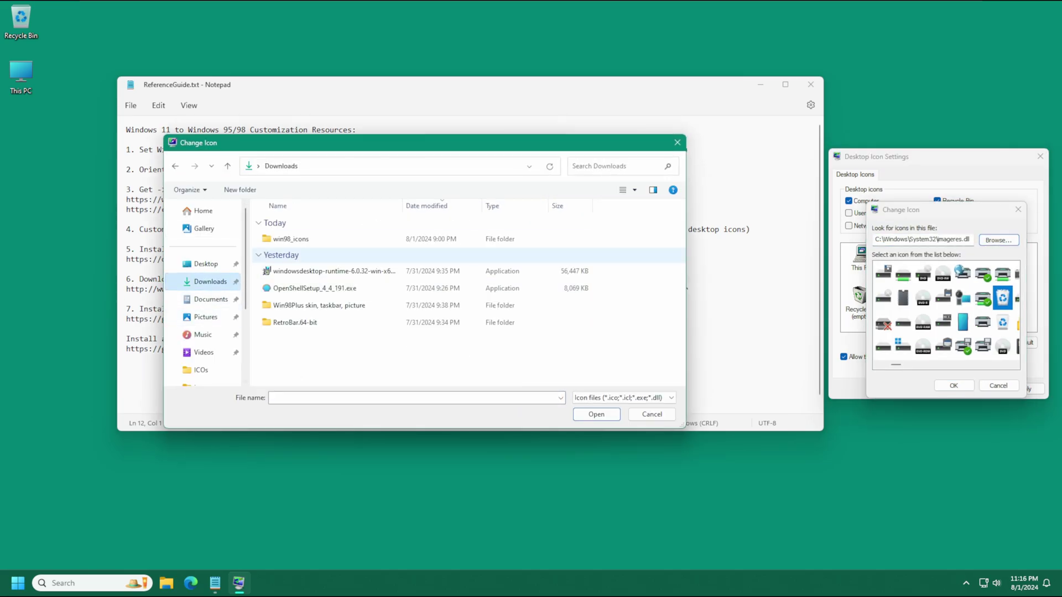
{"action": "double_click", "coordinate": [299, 239]}
{"action": "double_click", "coordinate": [299, 239]}
{"action": "double_click", "coordinate": [298, 240]}
{"action": "double_click", "coordinate": [299, 239]}
{"action": "scroll", "coordinate": [298, 291], "scroll_direction": "down", "scroll_amount": 1}
{"action": "double_click", "coordinate": [305, 257]}
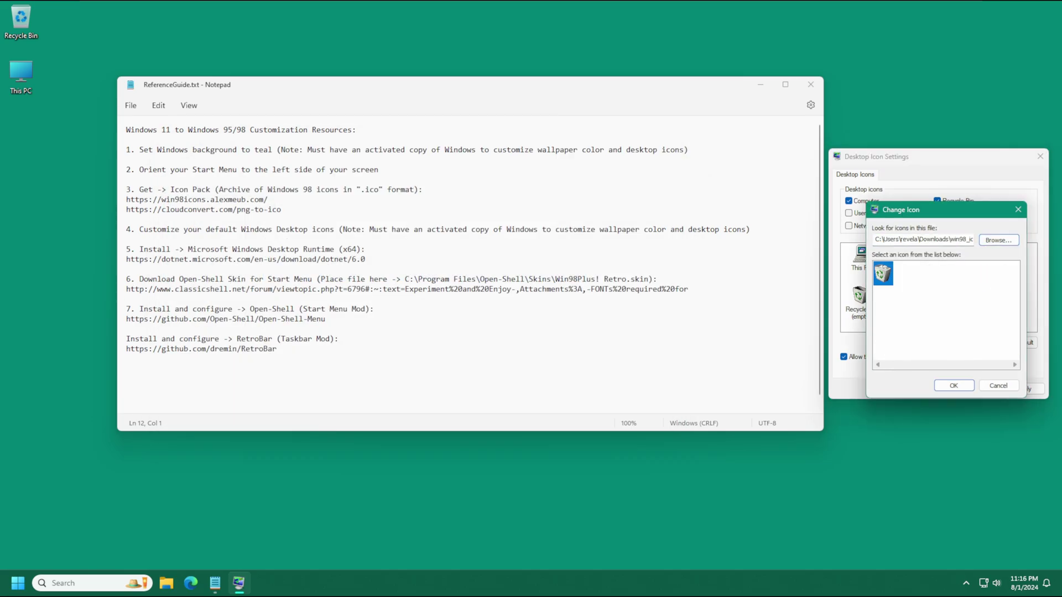
{"action": "left_click", "coordinate": [954, 385]}
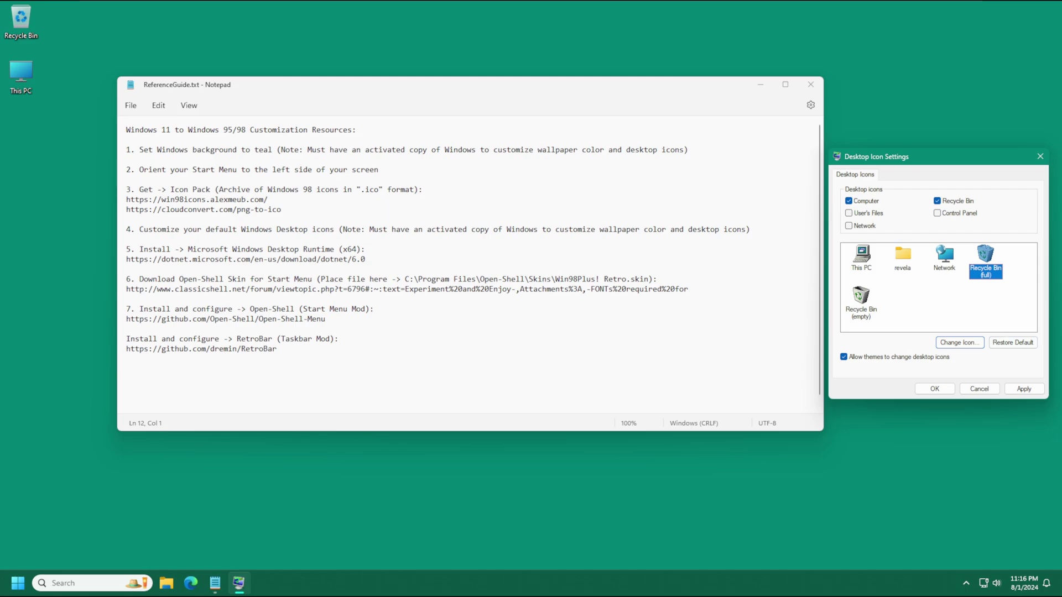
{"action": "left_click", "coordinate": [1024, 389]}
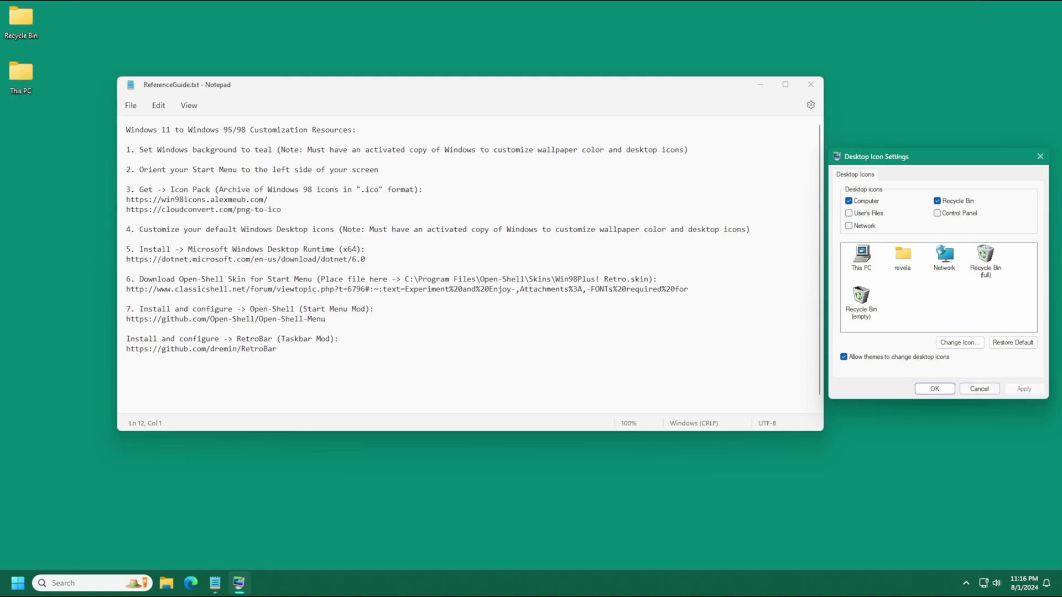
{"action": "left_click", "coordinate": [935, 389]}
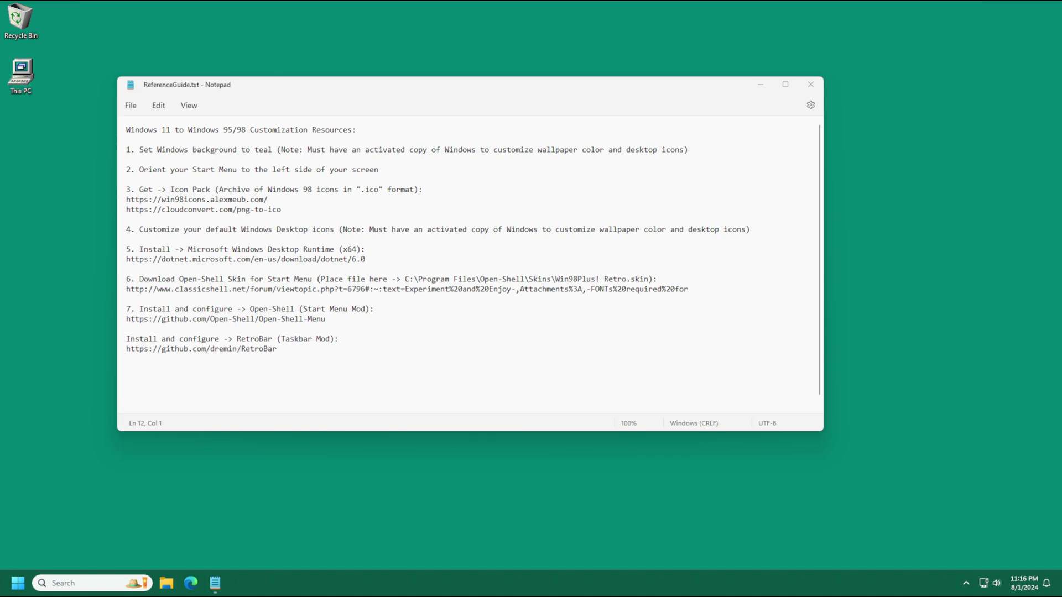
Step: Copy the Microsoft Windows Desktop Runtime link from the reference guide and open it in Edge
{"action": "left_click_drag", "start_coordinate": [366, 259], "coordinate": [130, 258]}
{"action": "left_click_drag", "start_coordinate": [366, 259], "coordinate": [126, 258]}
{"action": "key", "text": "ctrl+c"}
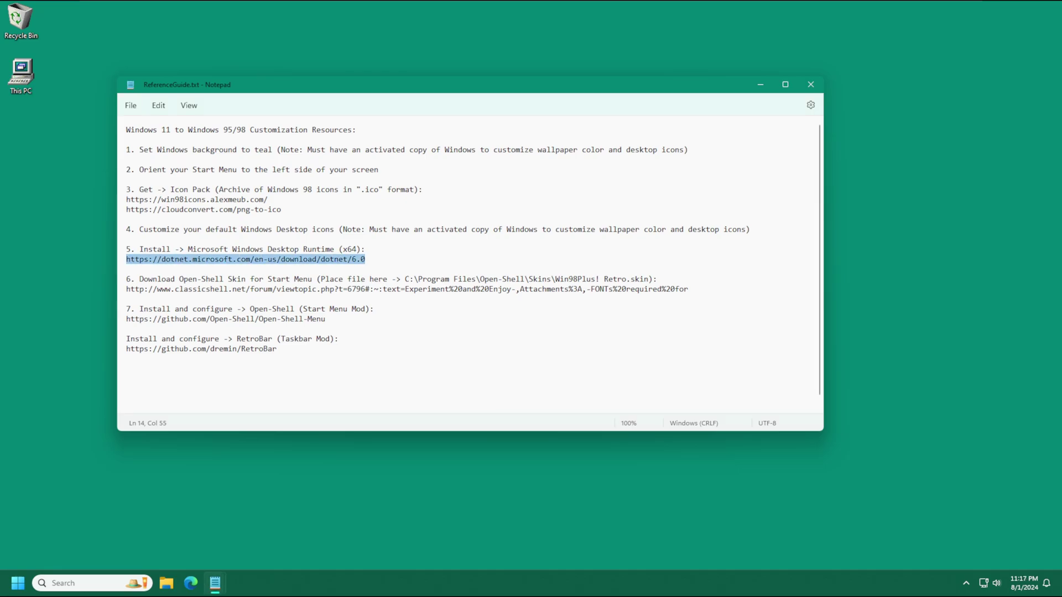
{"action": "left_click", "coordinate": [191, 583]}
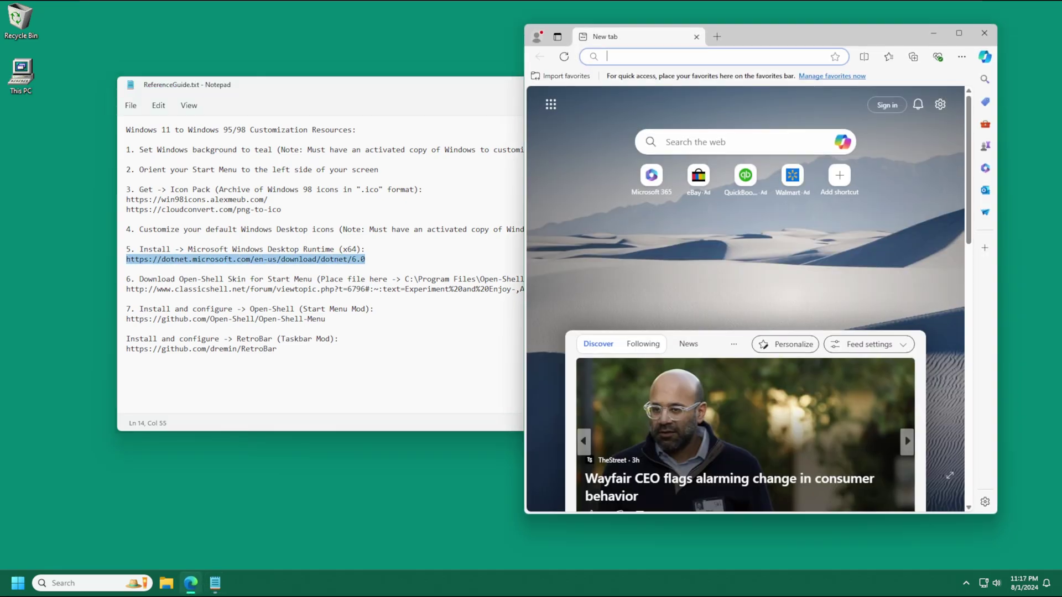
{"action": "key", "text": "ctrl+v"}
{"action": "key", "text": "Return"}
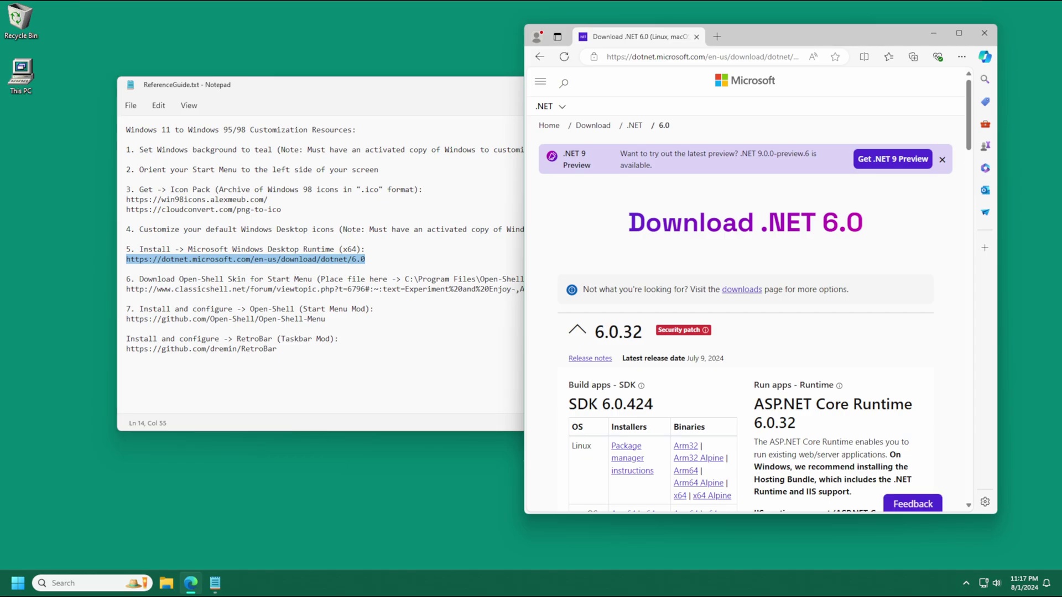
Step: Maximize the browser and examine the Windows installers offered for .NET Desktop Runtime 6.0.32 on the download page
{"action": "scroll", "coordinate": [749, 289], "scroll_direction": "down", "scroll_amount": 5}
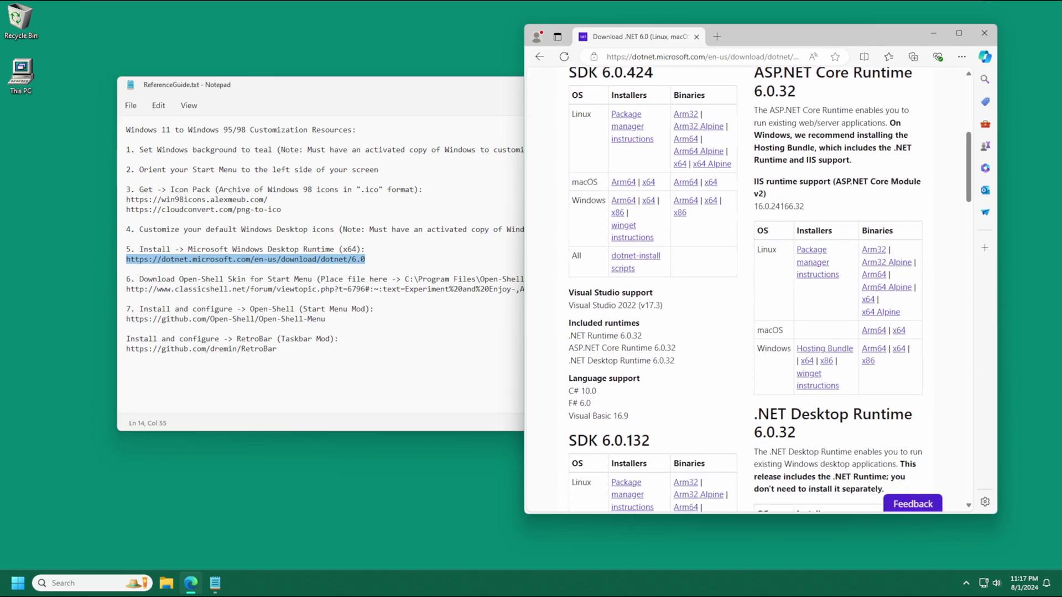
{"action": "scroll", "coordinate": [748, 289], "scroll_direction": "down", "scroll_amount": 5}
{"action": "left_click", "coordinate": [957, 33]}
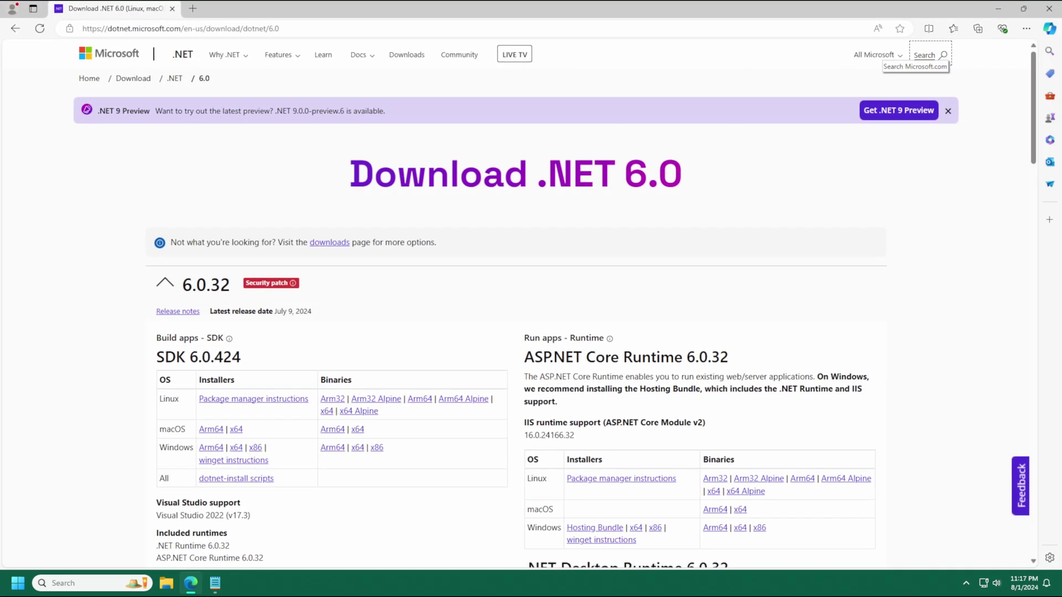
{"action": "scroll", "coordinate": [519, 303], "scroll_direction": "down", "scroll_amount": 7}
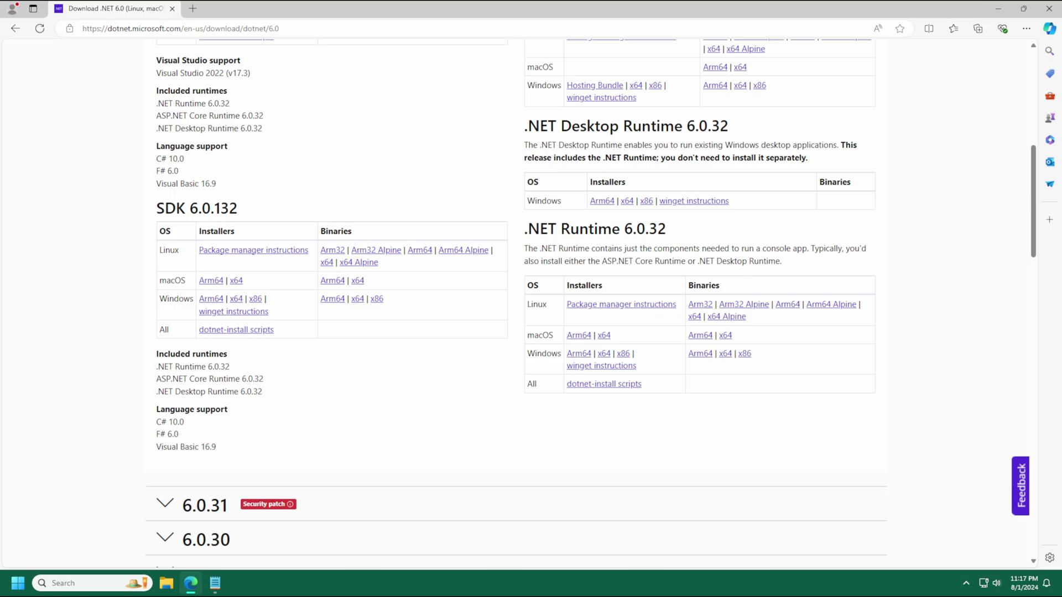
{"action": "left_click_drag", "start_coordinate": [525, 126], "coordinate": [686, 127]}
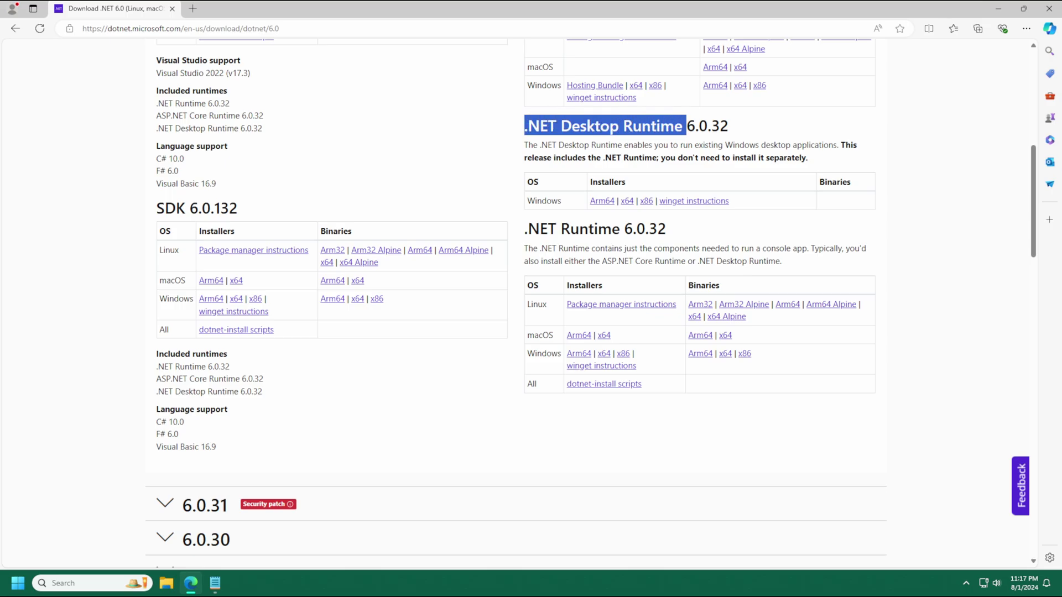
{"action": "double_click", "coordinate": [708, 126]}
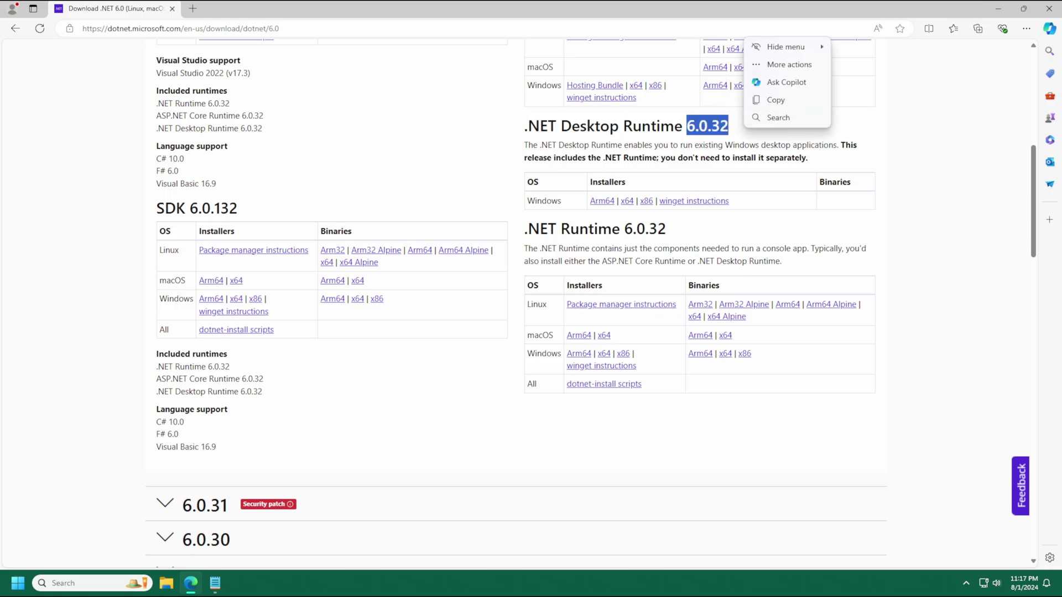
{"action": "left_click", "coordinate": [708, 126]}
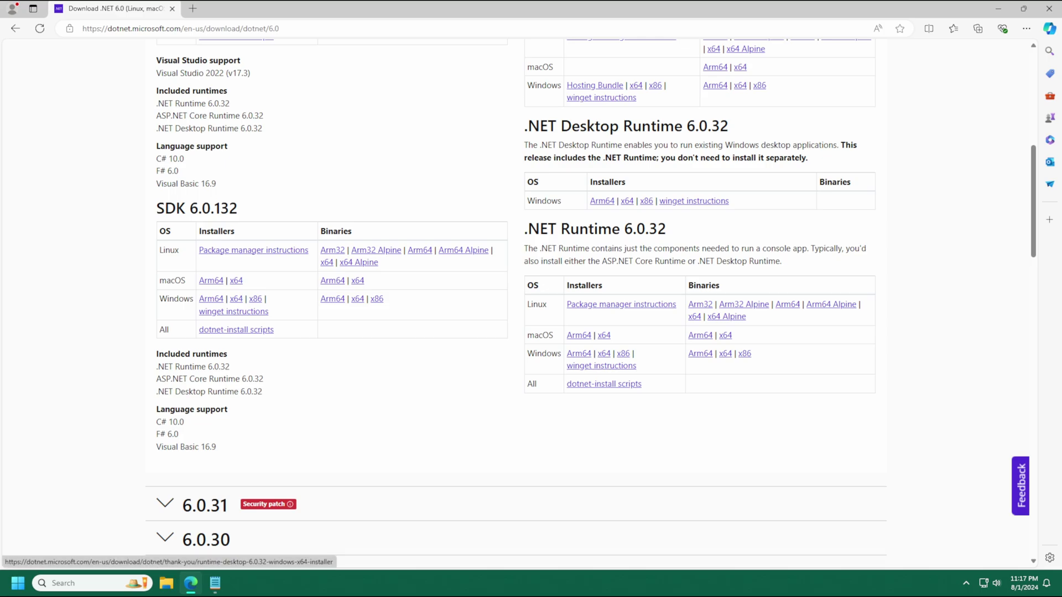
{"action": "left_click_drag", "start_coordinate": [601, 182], "coordinate": [626, 182]}
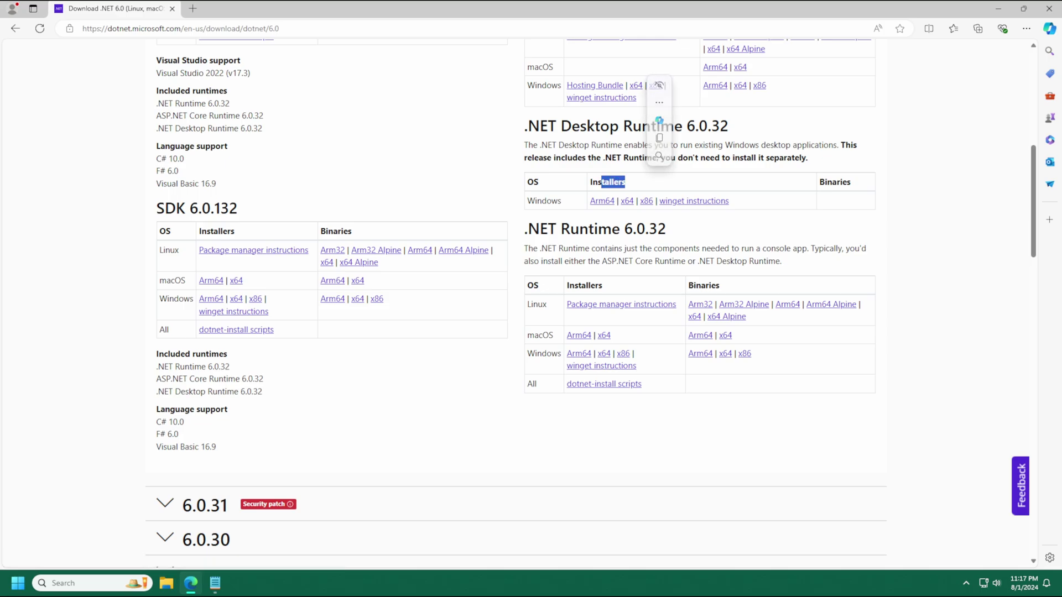
{"action": "left_click", "coordinate": [625, 182]}
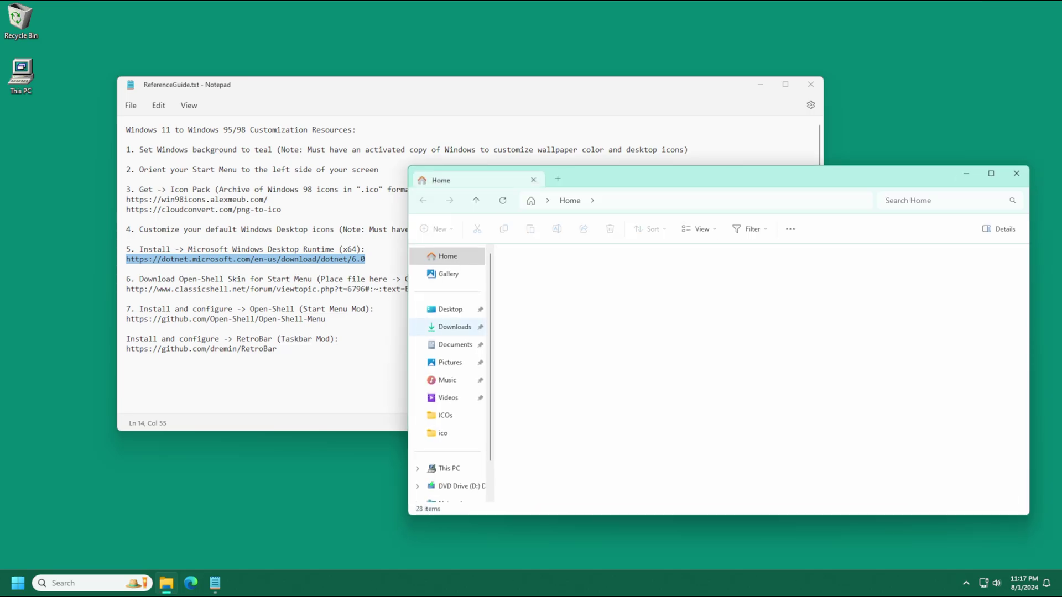
Step: Install Microsoft Windows Desktop Runtime 6.0.32 (x64) from the installer in the Downloads folder and close the setup
{"action": "left_click", "coordinate": [454, 327]}
{"action": "left_click", "coordinate": [511, 333]}
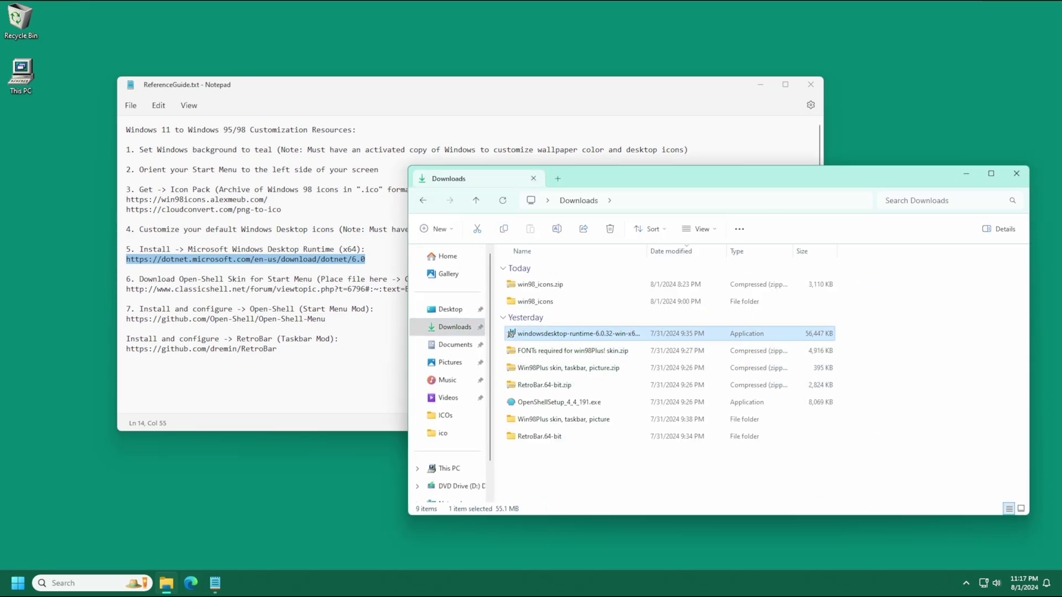
{"action": "double_click", "coordinate": [511, 333]}
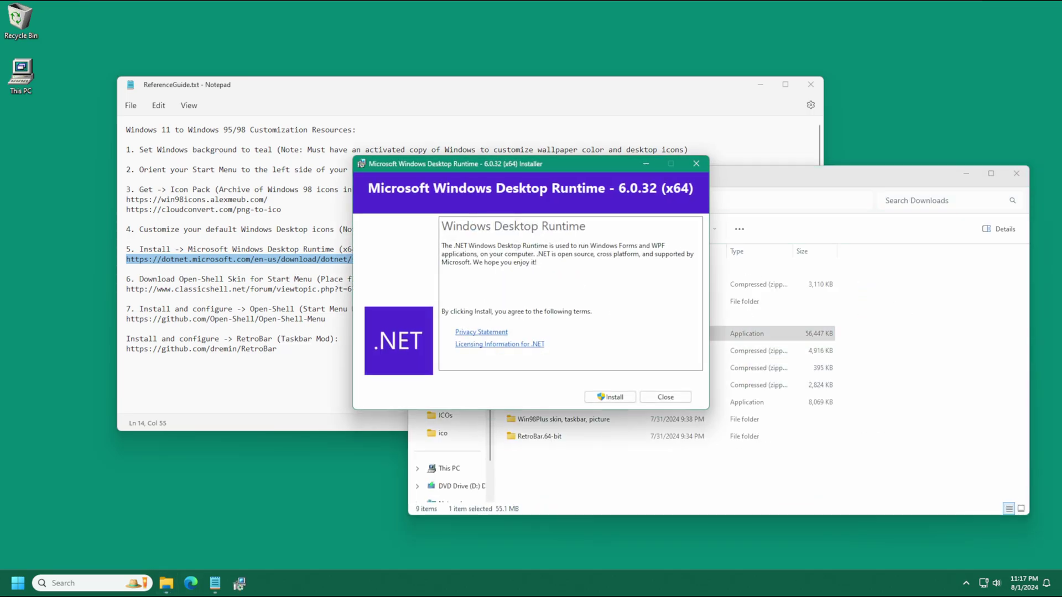
{"action": "left_click", "coordinate": [610, 396]}
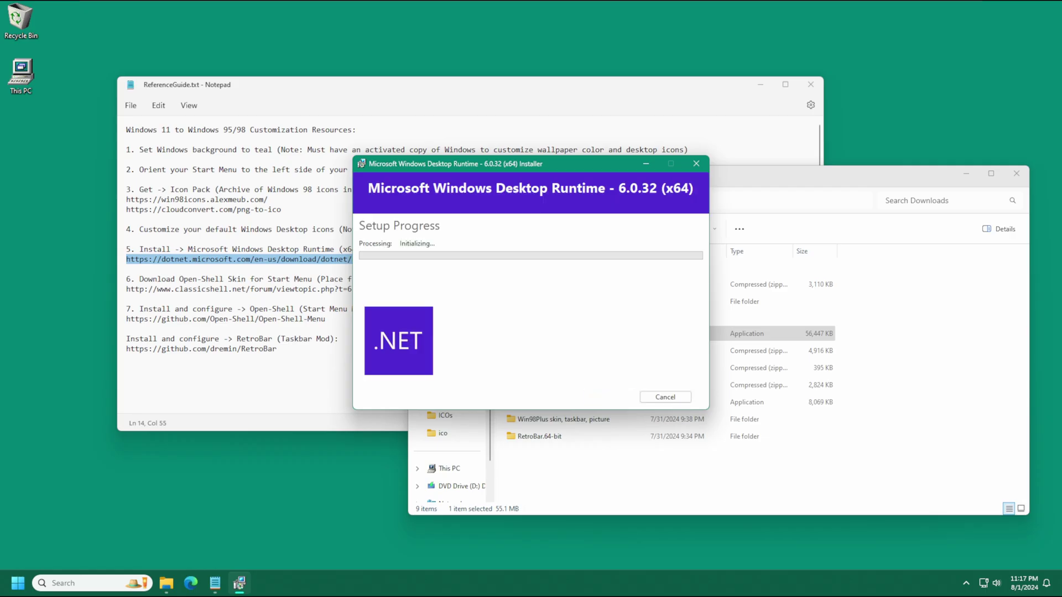
{"action": "left_click", "coordinate": [474, 386]}
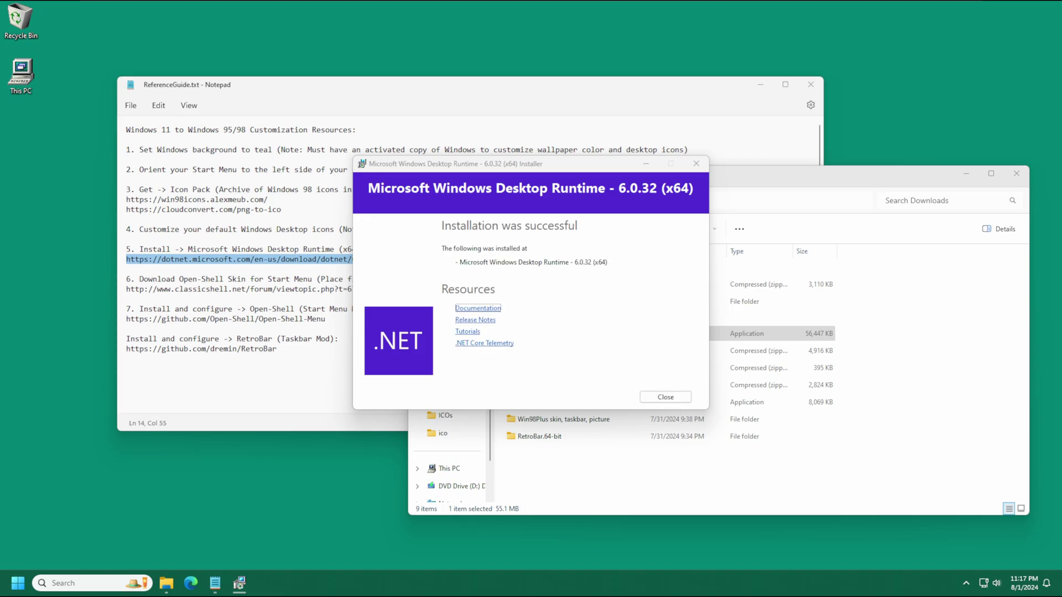
{"action": "left_click", "coordinate": [665, 397]}
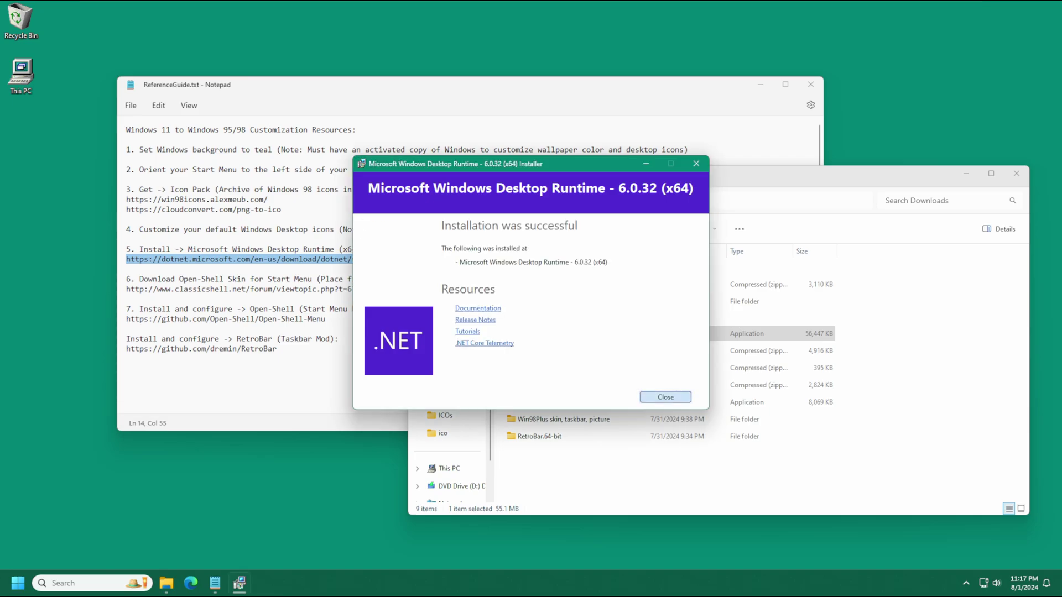
Step: Copy the Open-Shell skin forum link from step 6 of the reference guide and open it in Edge
{"action": "left_click", "coordinate": [149, 289]}
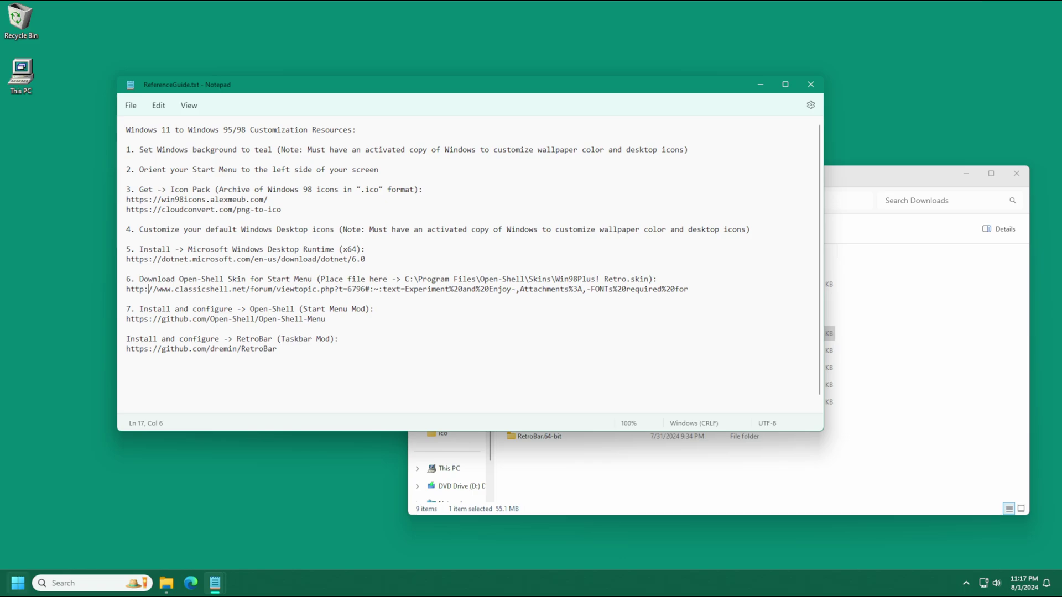
{"action": "key", "text": "super"}
{"action": "key", "text": "super"}
{"action": "left_click_drag", "start_coordinate": [127, 289], "coordinate": [689, 289]}
{"action": "key", "text": "ctrl+c"}
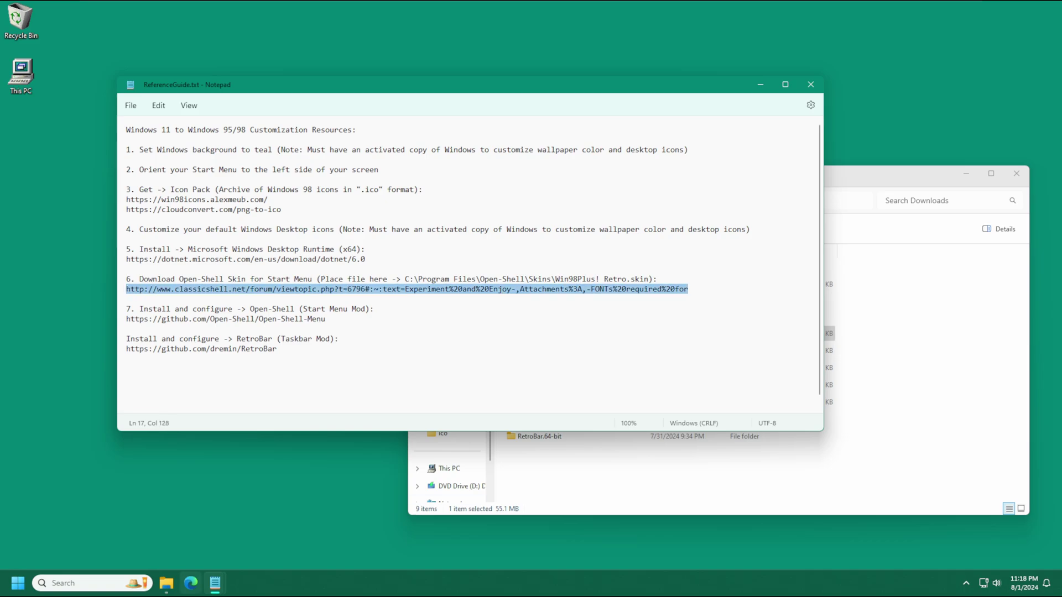
{"action": "left_click", "coordinate": [191, 583]}
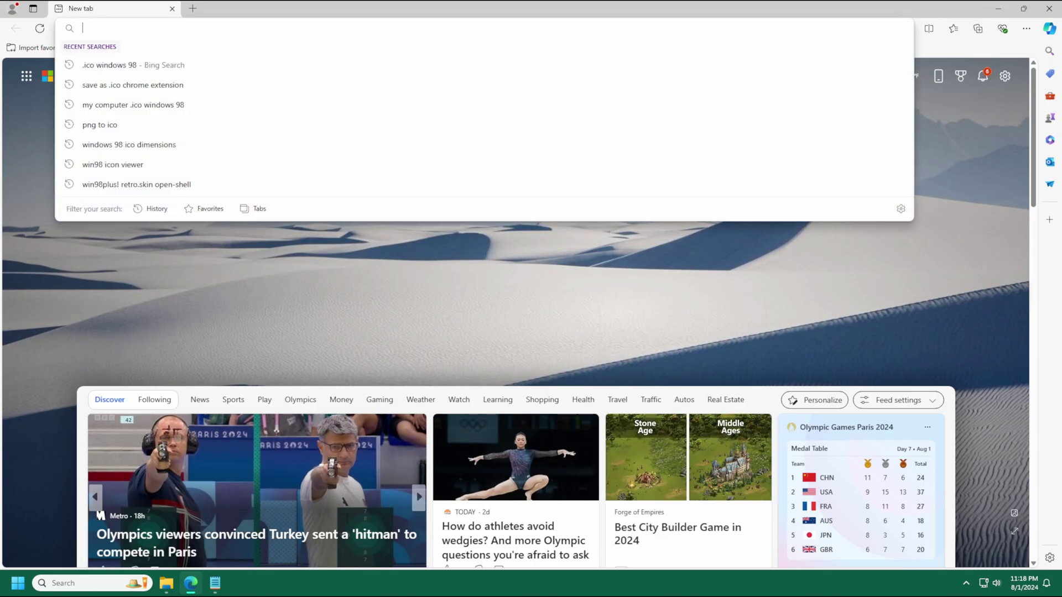
{"action": "key", "text": "ctrl+v"}
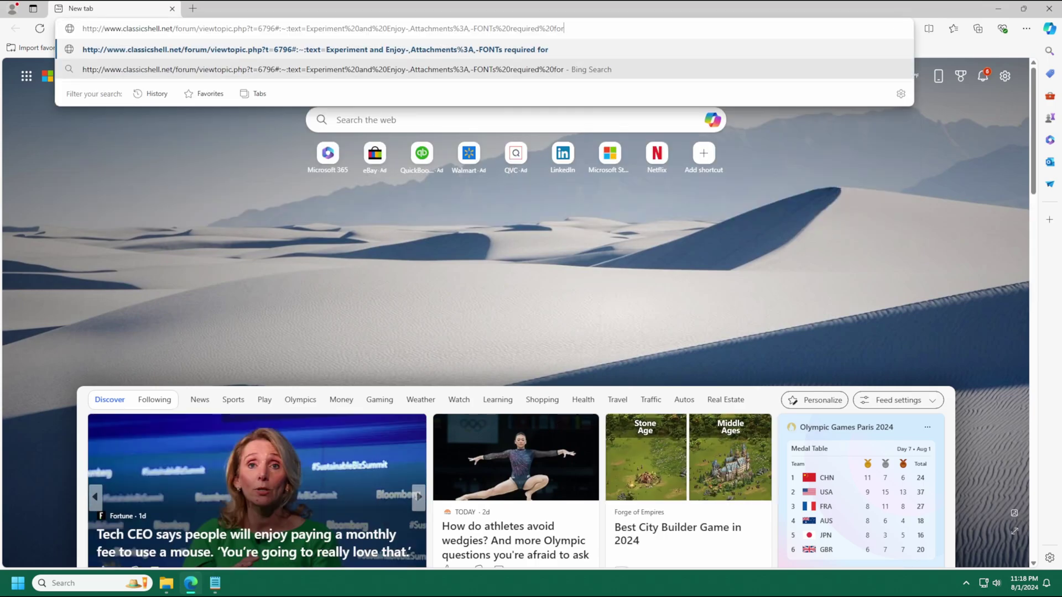
{"action": "key", "text": "Return"}
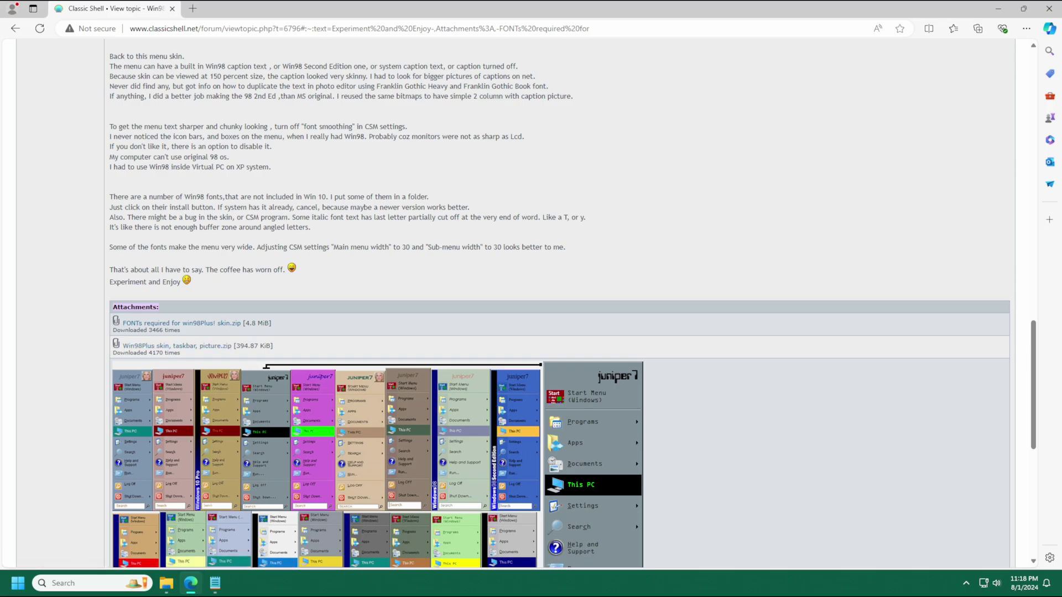
Step: Review the forum post and its Win98Plus skin attachments, then close the browser and return to the Downloads folder
{"action": "scroll", "coordinate": [531, 303], "scroll_direction": "up", "scroll_amount": 8}
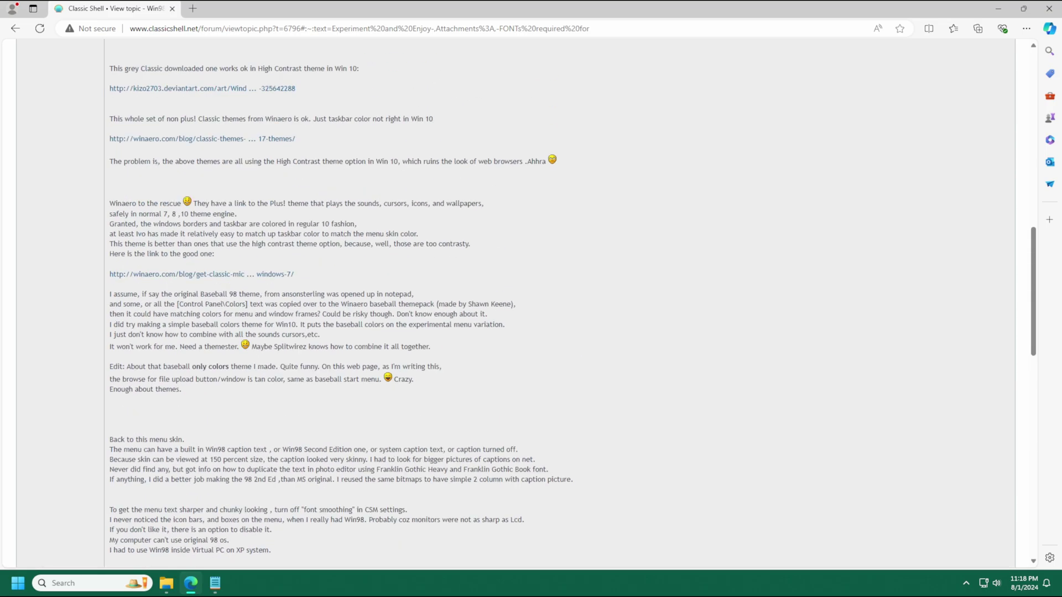
{"action": "scroll", "coordinate": [531, 304], "scroll_direction": "down", "scroll_amount": 10}
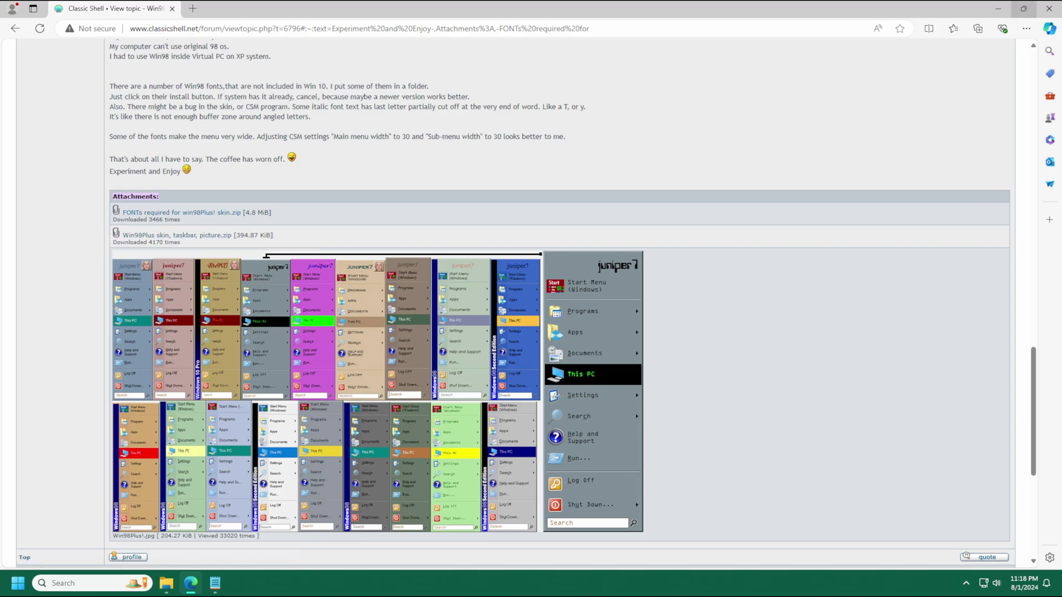
{"action": "left_click", "coordinate": [1049, 8]}
{"action": "left_click", "coordinate": [907, 343]}
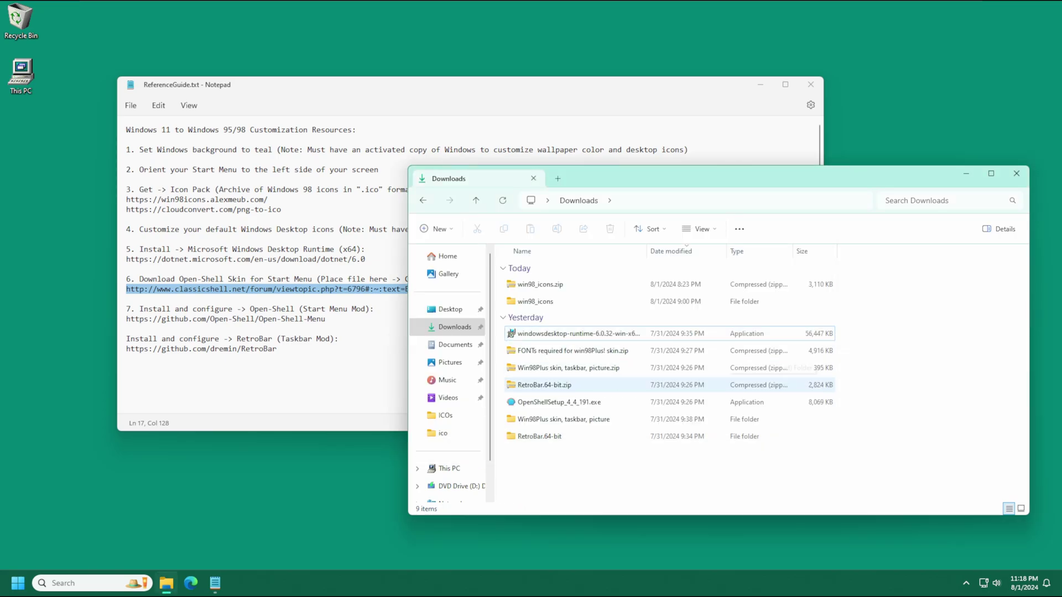
Step: Open the inner Win98Plus, taskbar, picture folder of the extracted skin archive and select Win98Plus! Retro.skin
{"action": "left_click", "coordinate": [568, 368]}
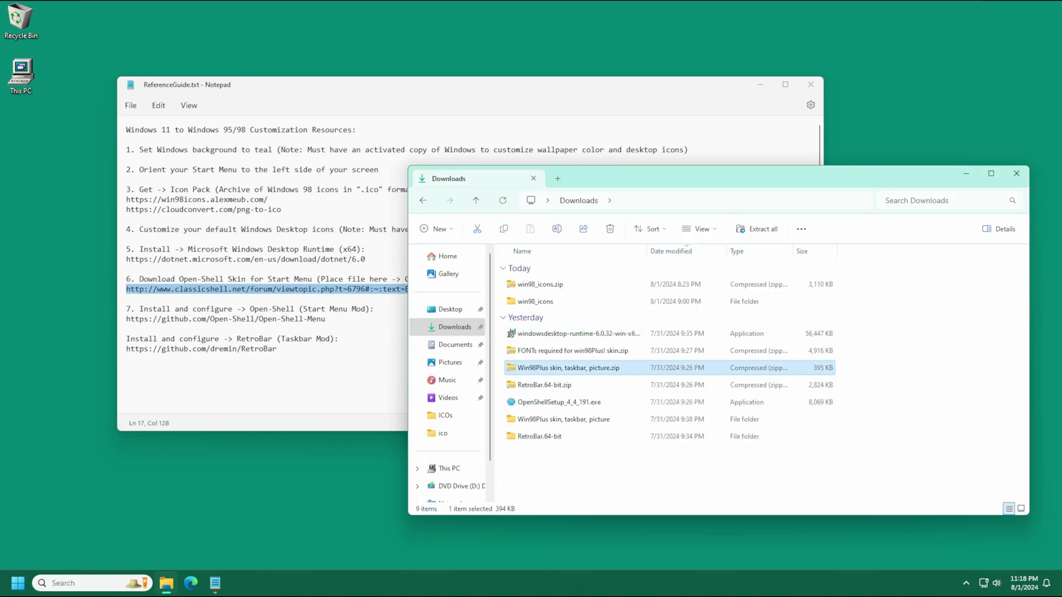
{"action": "right_click", "coordinate": [569, 368]}
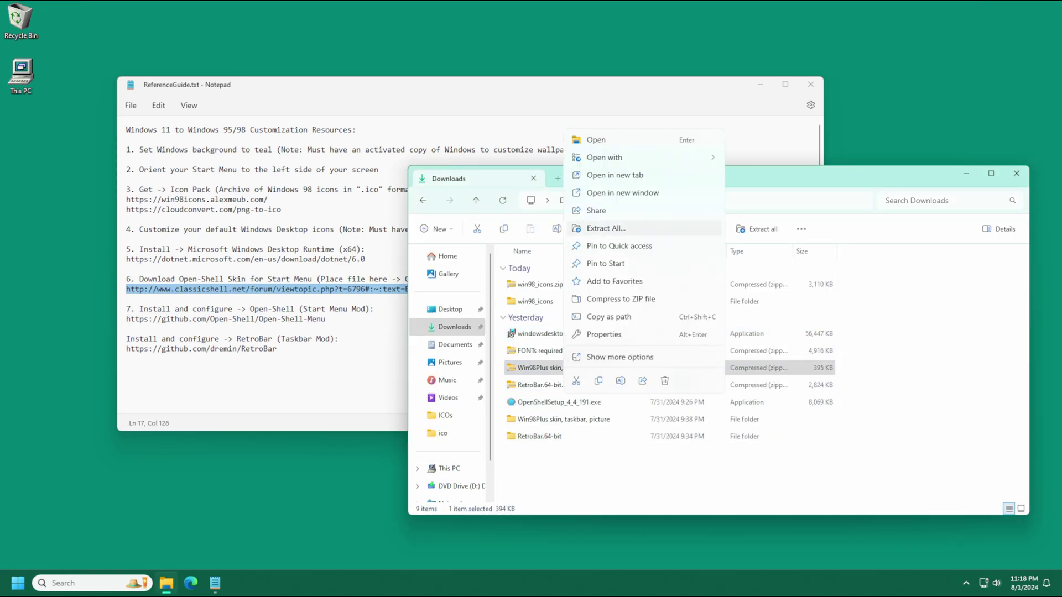
{"action": "left_click", "coordinate": [862, 376]}
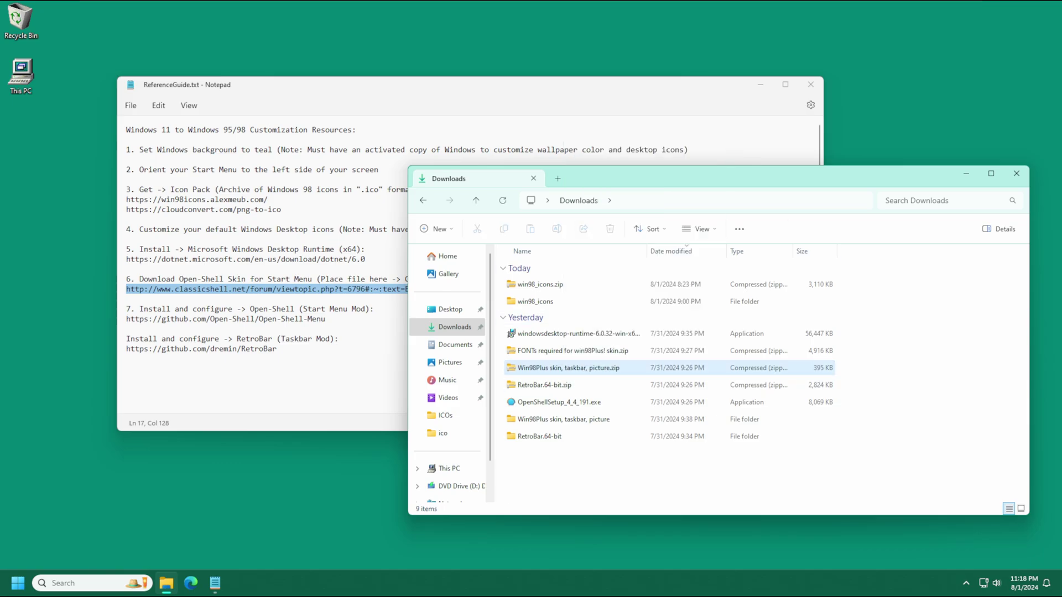
{"action": "double_click", "coordinate": [586, 420]}
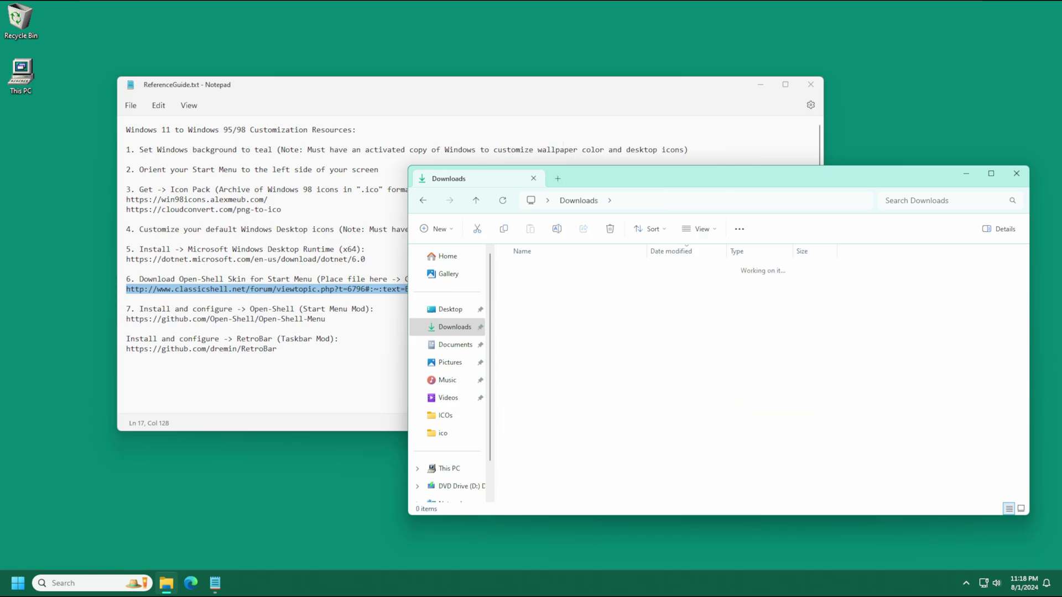
{"action": "double_click", "coordinate": [556, 285]}
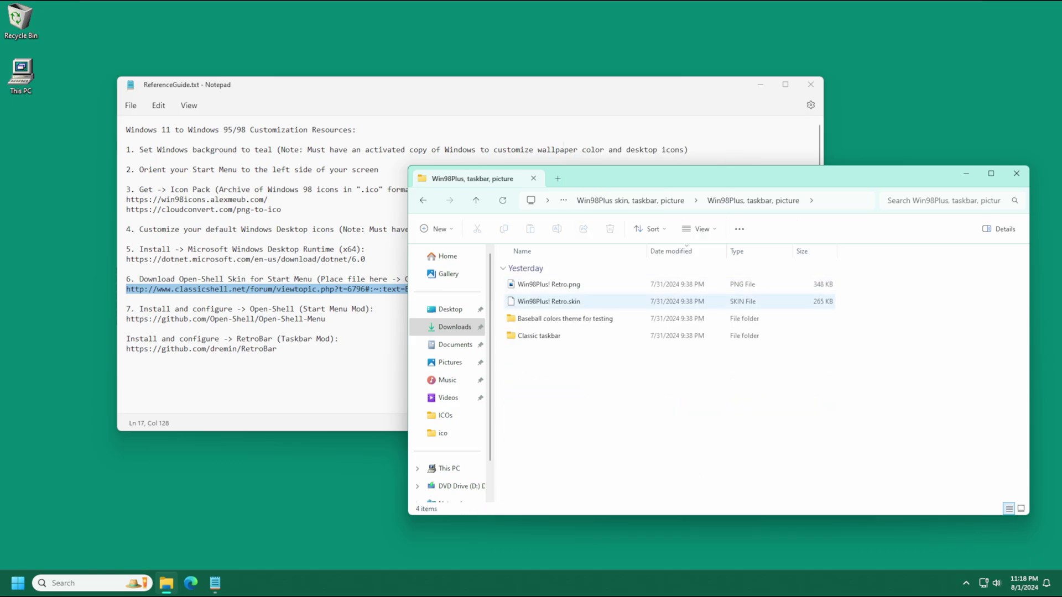
{"action": "left_click", "coordinate": [548, 301]}
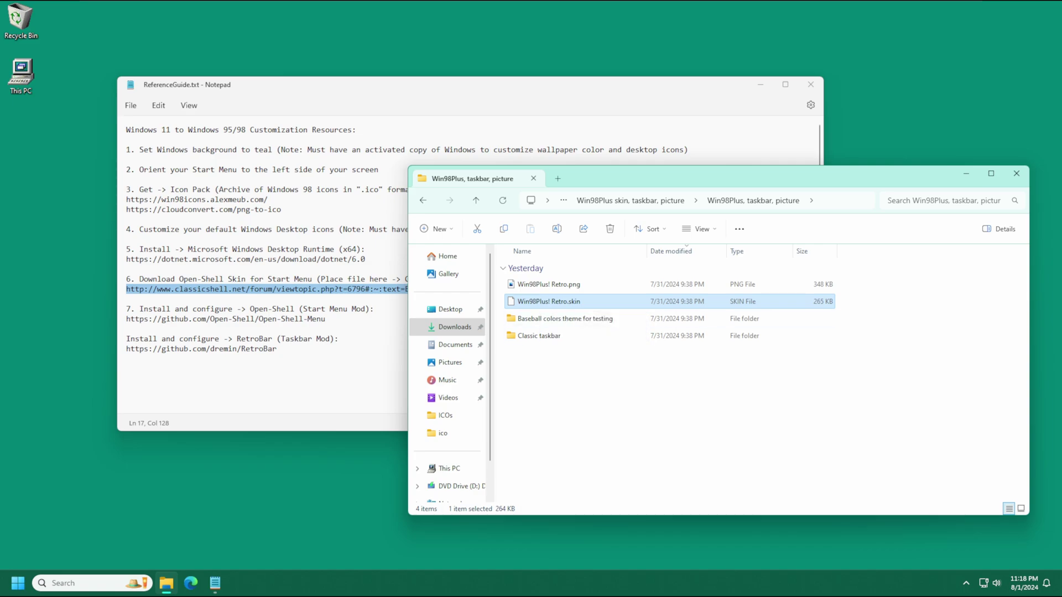
{"action": "key", "text": "Escape"}
{"action": "key", "text": "Down"}
{"action": "key", "text": "Up"}
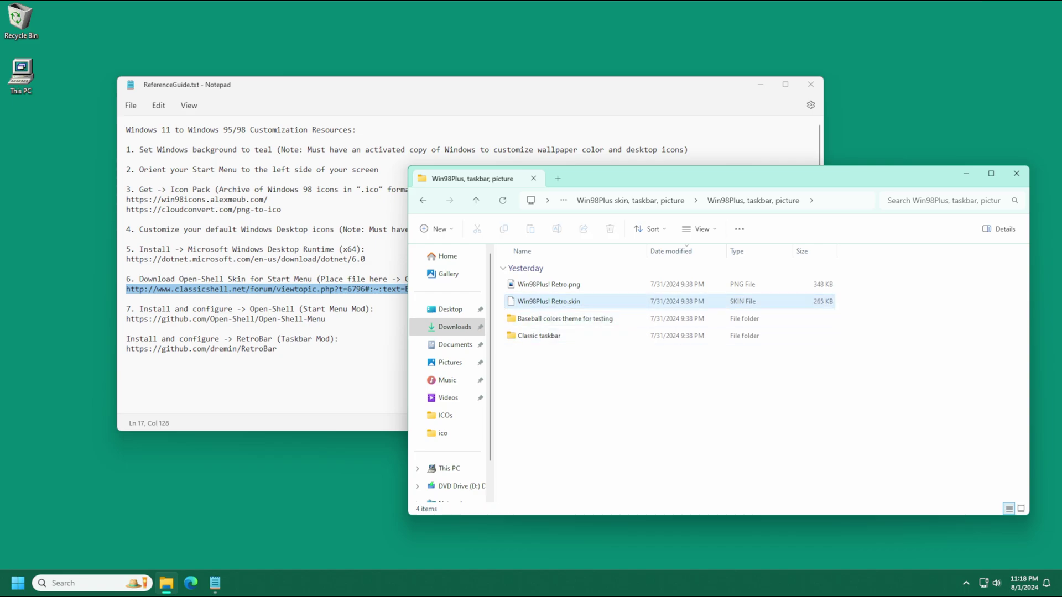
{"action": "key", "text": "Up"}
{"action": "key", "text": "Down"}
{"action": "key", "text": "Down"}
{"action": "key", "text": "Up"}
{"action": "key", "text": "Down"}
{"action": "key", "text": "Down"}
{"action": "key", "text": "shift+Tab"}
{"action": "key", "text": "Tab"}
{"action": "key", "text": "Up"}
{"action": "key", "text": "Up"}
{"action": "key", "text": "shift+Tab"}
{"action": "key", "text": "Down"}
Step: Browse to the Program Files folder on Local Disk (C:) to check for an Open-Shell folder
{"action": "left_click", "coordinate": [449, 468]}
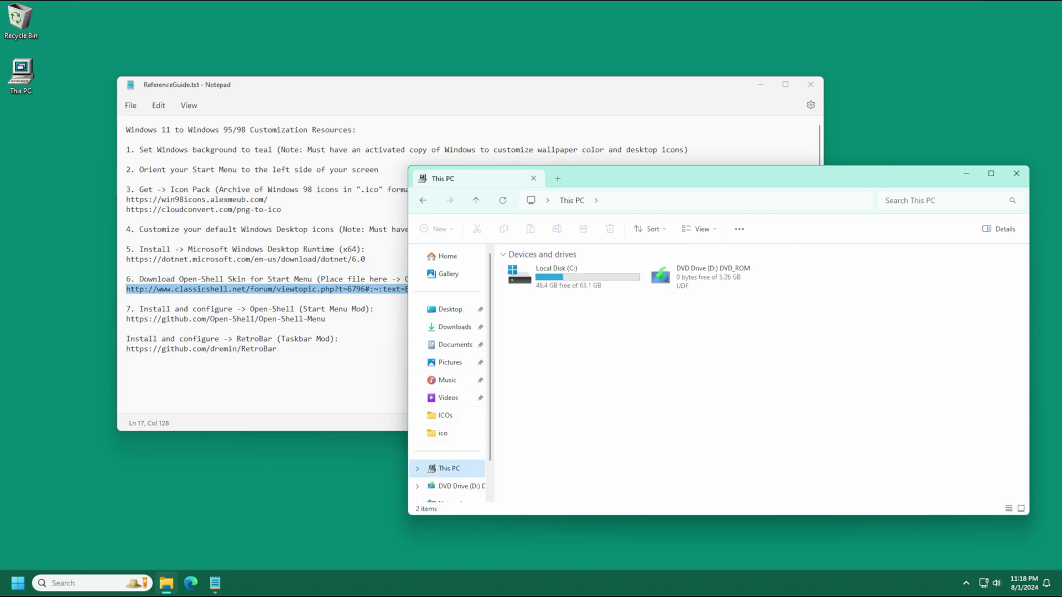
{"action": "double_click", "coordinate": [564, 275]}
{"action": "key", "text": "Down"}
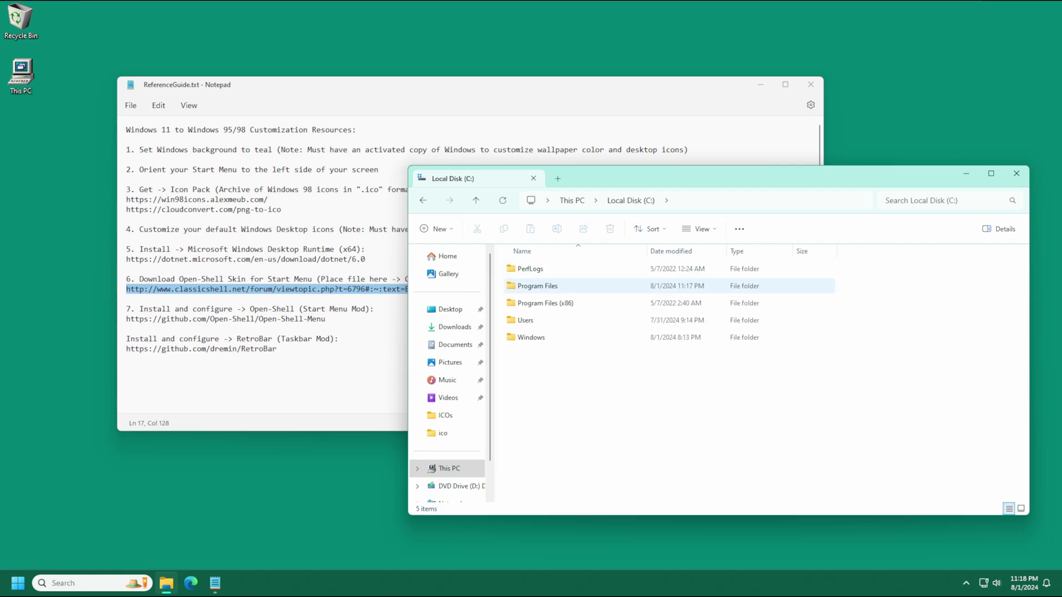
{"action": "key", "text": "Return"}
{"action": "key", "text": "Down"}
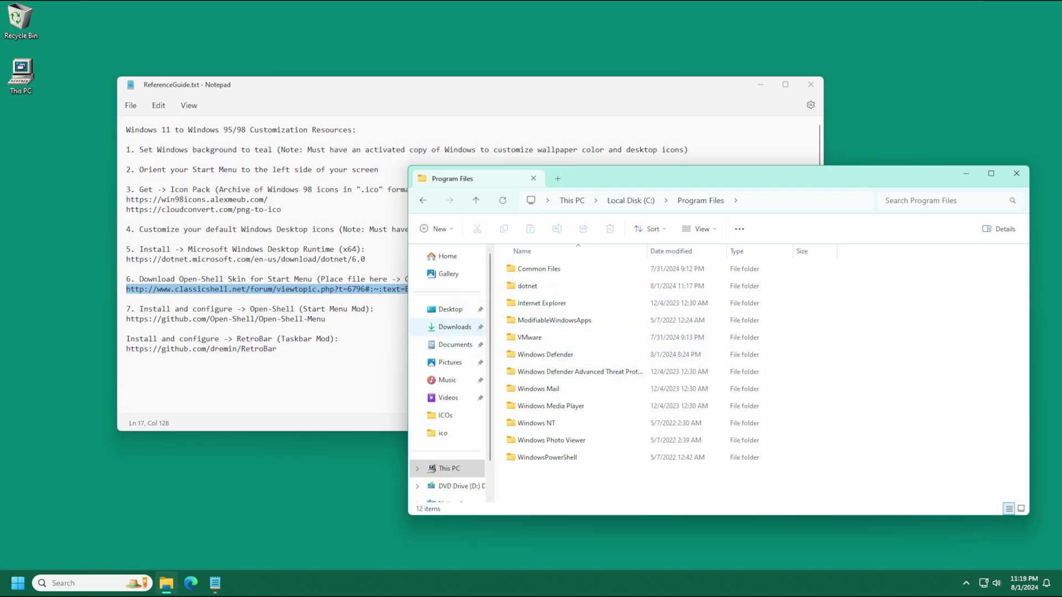
Step: Copy the Open-Shell-Menu GitHub link from step 7 of the reference guide and open it in Edge
{"action": "left_click_drag", "start_coordinate": [326, 320], "coordinate": [126, 319]}
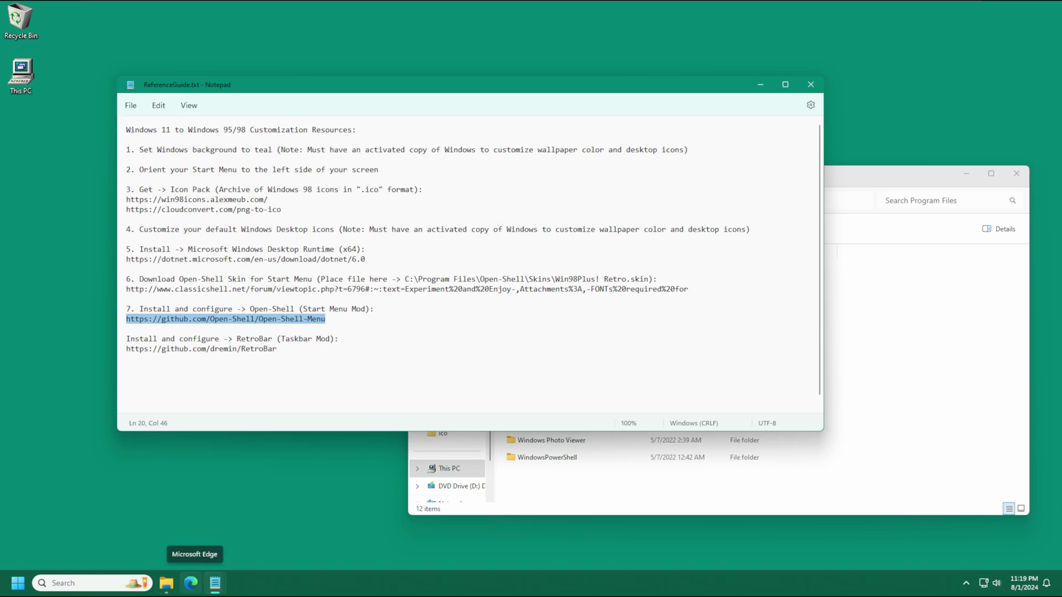
{"action": "left_click", "coordinate": [191, 583]}
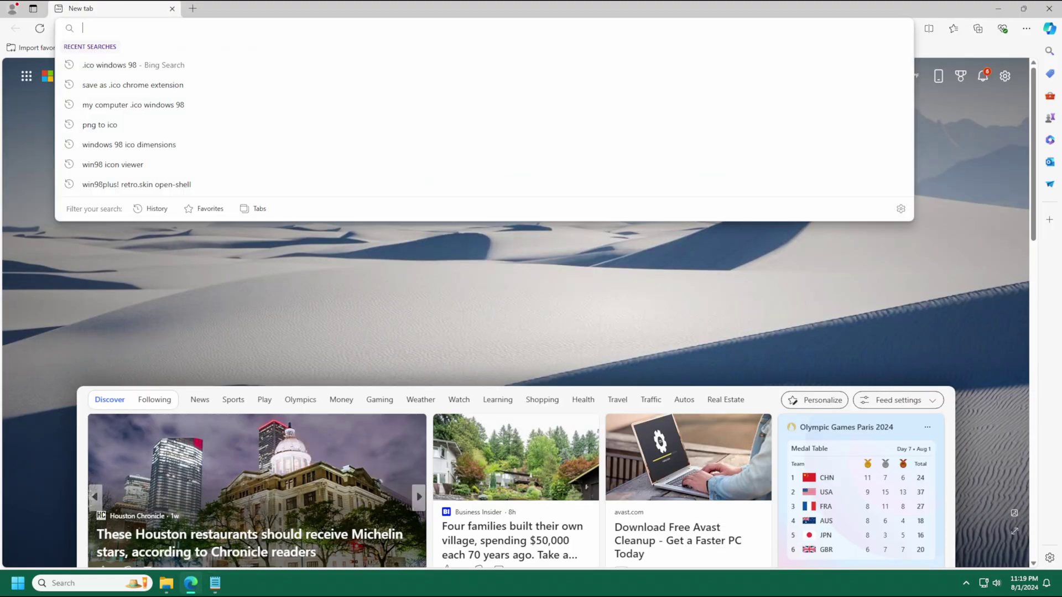
{"action": "type", "text": "https://github.com/Open-Shell/Open-Shell-Menu"}
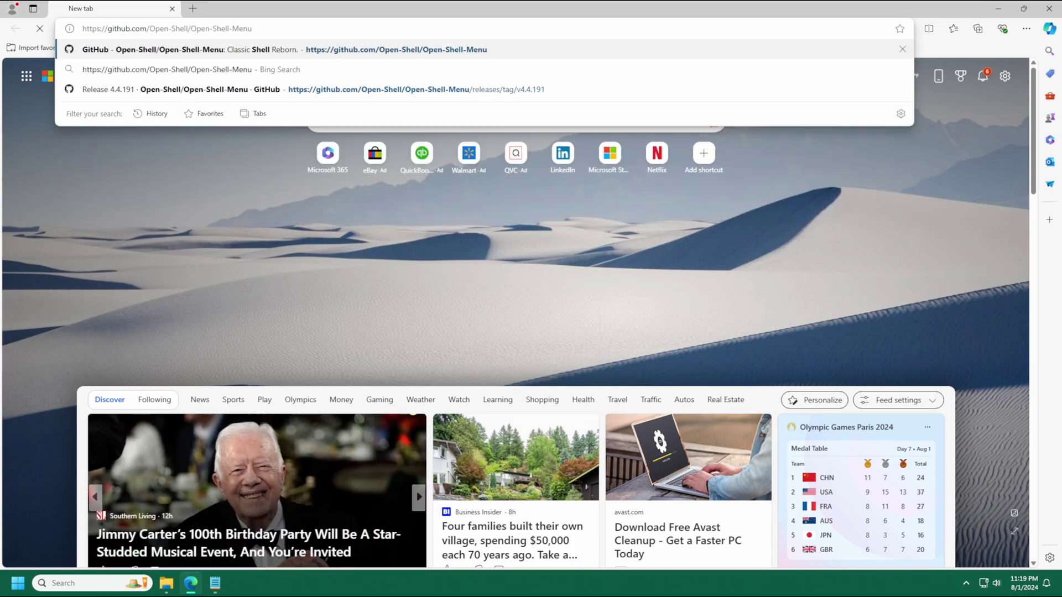
{"action": "key", "text": "Return"}
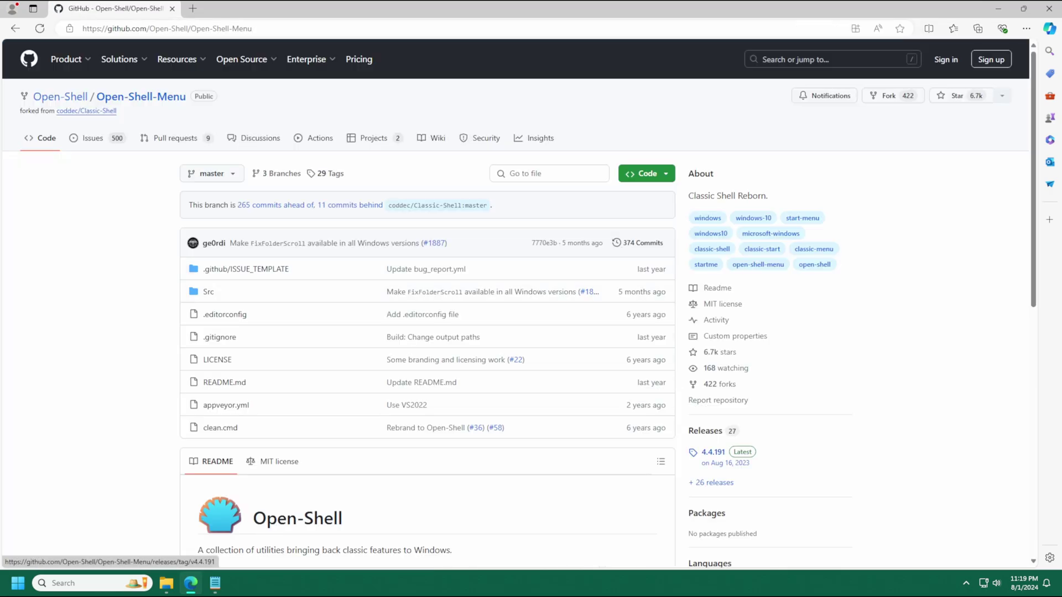
Step: Examine the assets of the latest Open-Shell release, 4.4.191, and close the browser
{"action": "left_click", "coordinate": [712, 452]}
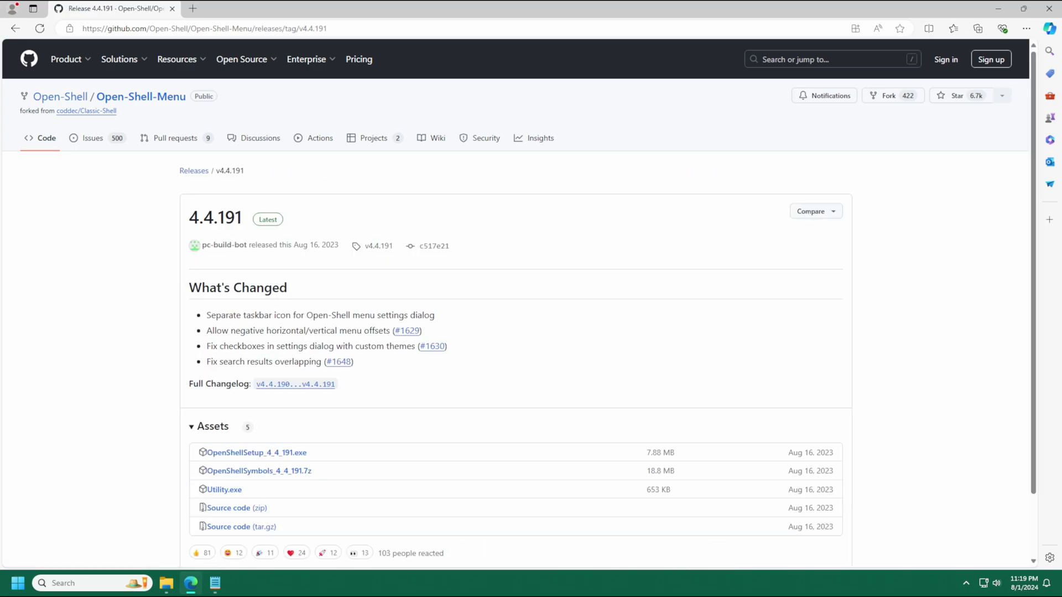
{"action": "scroll", "coordinate": [712, 452], "scroll_direction": "down", "scroll_amount": 2}
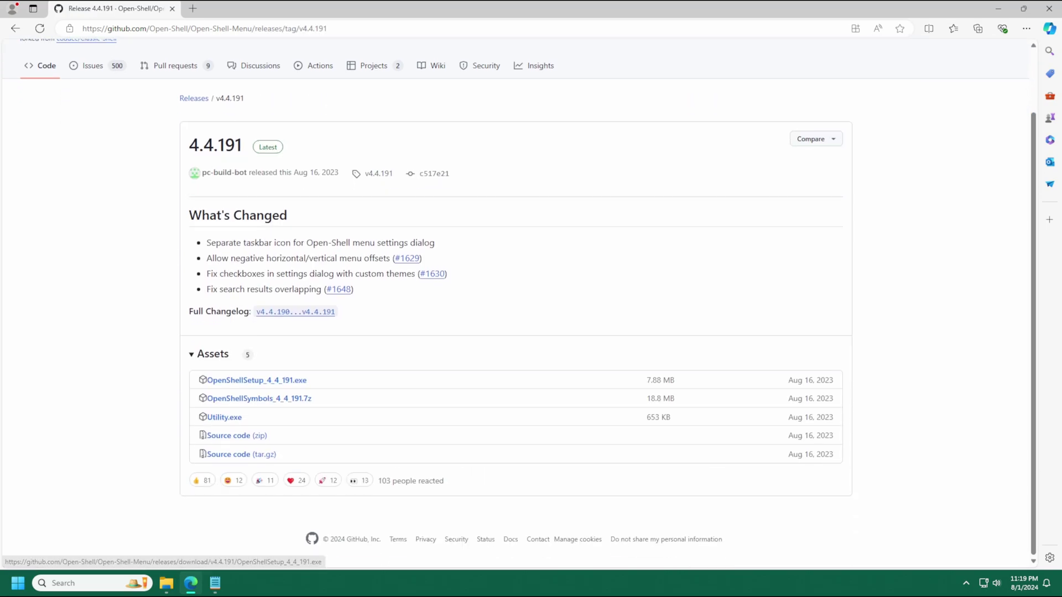
{"action": "left_click", "coordinate": [1049, 8]}
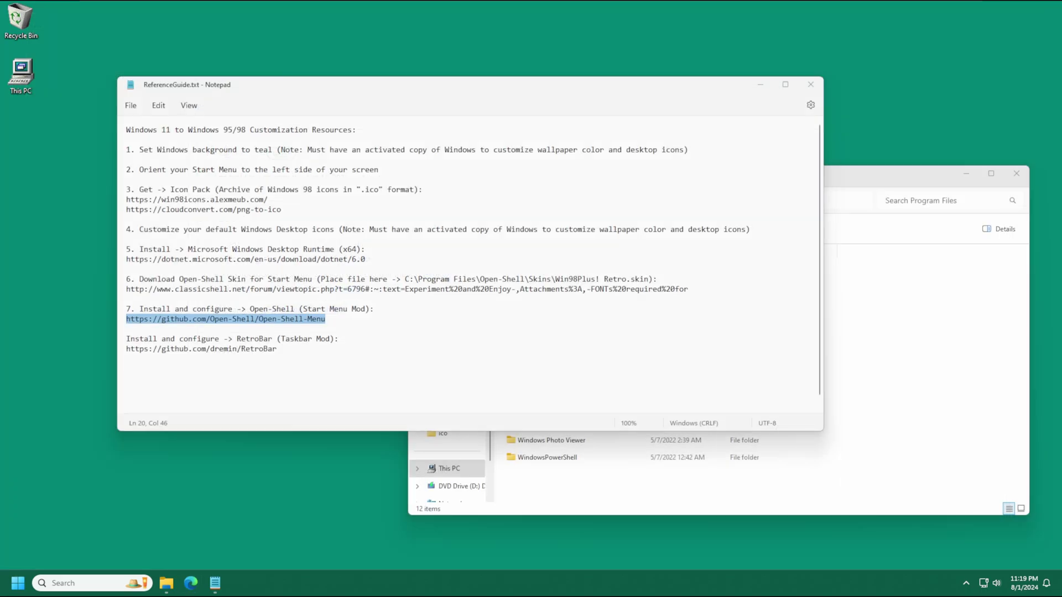
Step: Run OpenShellSetup_4_4_191.exe from the Downloads folder and accept the license agreement
{"action": "left_click", "coordinate": [918, 331]}
{"action": "left_click", "coordinate": [453, 327]}
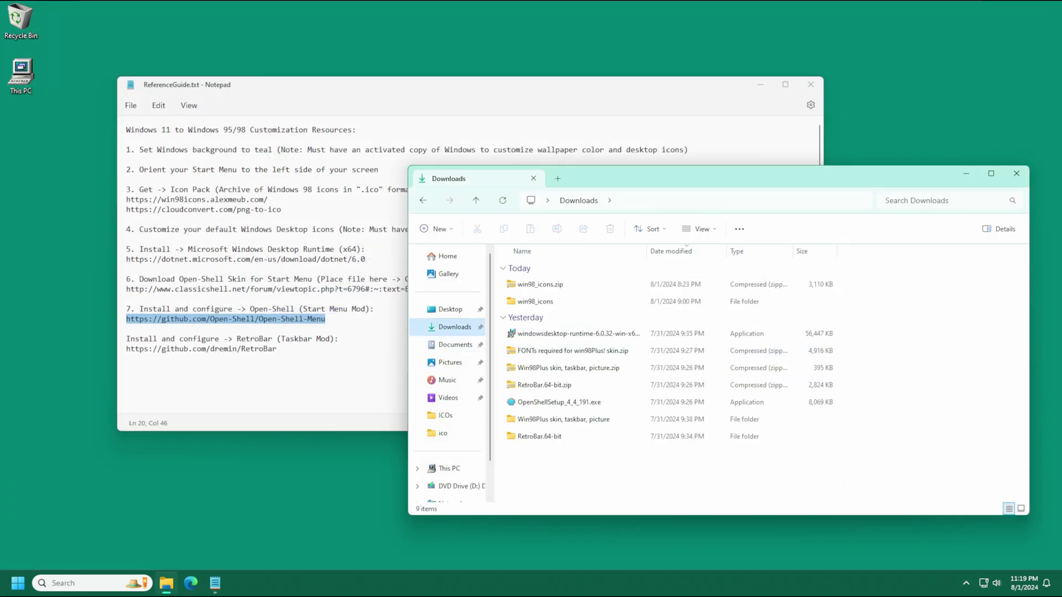
{"action": "double_click", "coordinate": [559, 402]}
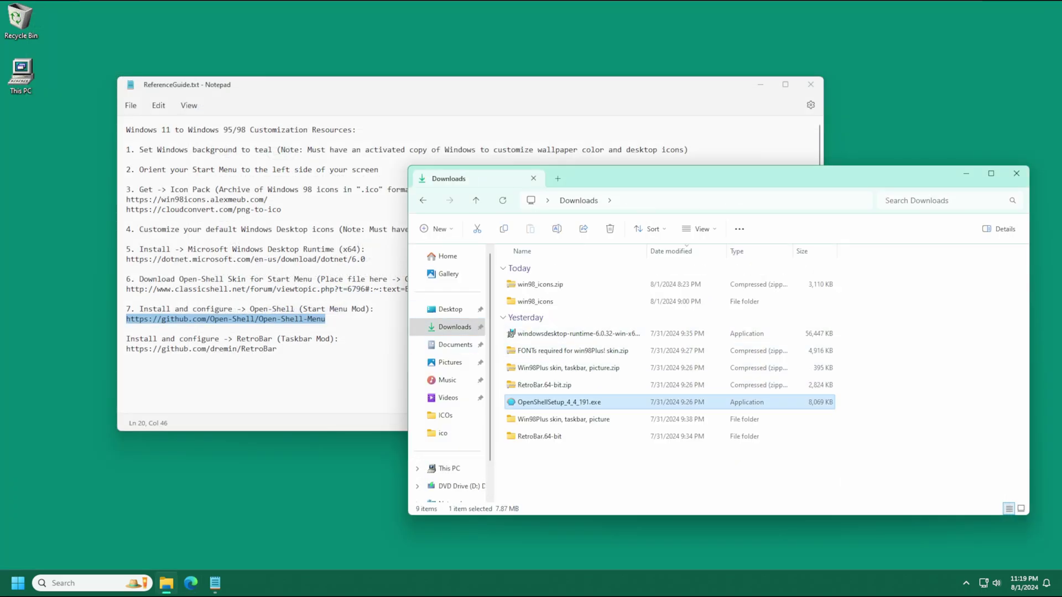
{"action": "left_click", "coordinate": [588, 376]}
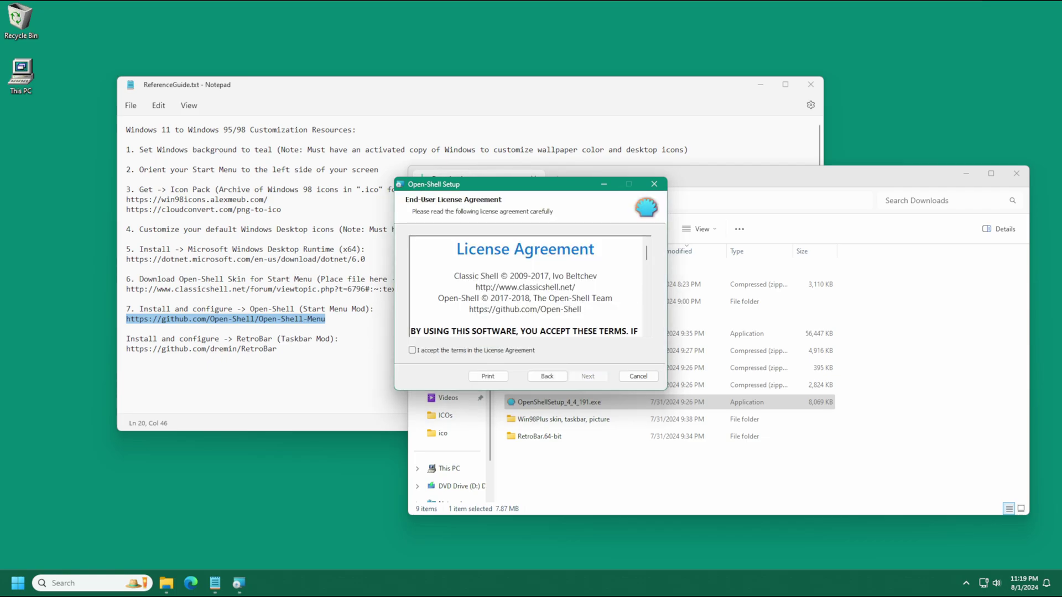
{"action": "left_click", "coordinate": [587, 376]}
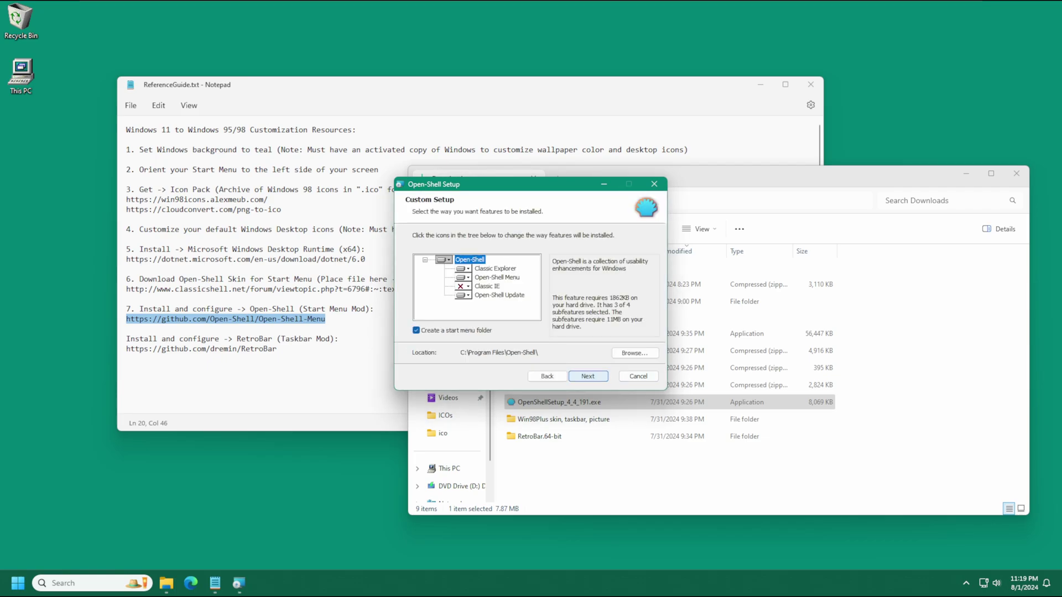
Step: Exclude the Classic Explorer feature from the Open-Shell installation, keeping Open-Shell Menu and Open-Shell Update
{"action": "left_click", "coordinate": [462, 269]}
{"action": "left_click", "coordinate": [575, 307]}
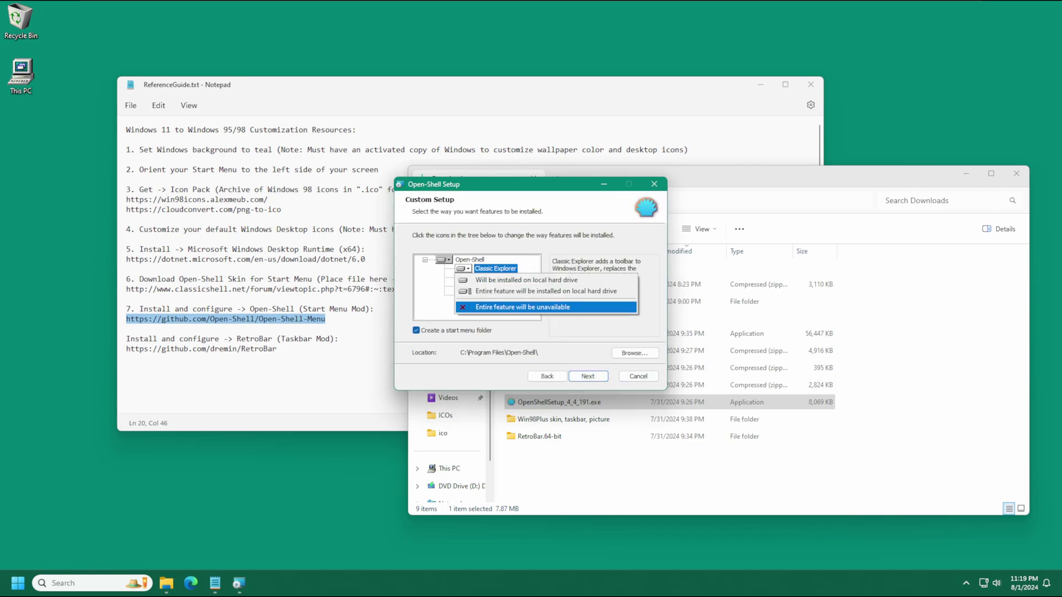
{"action": "left_click", "coordinate": [497, 277]}
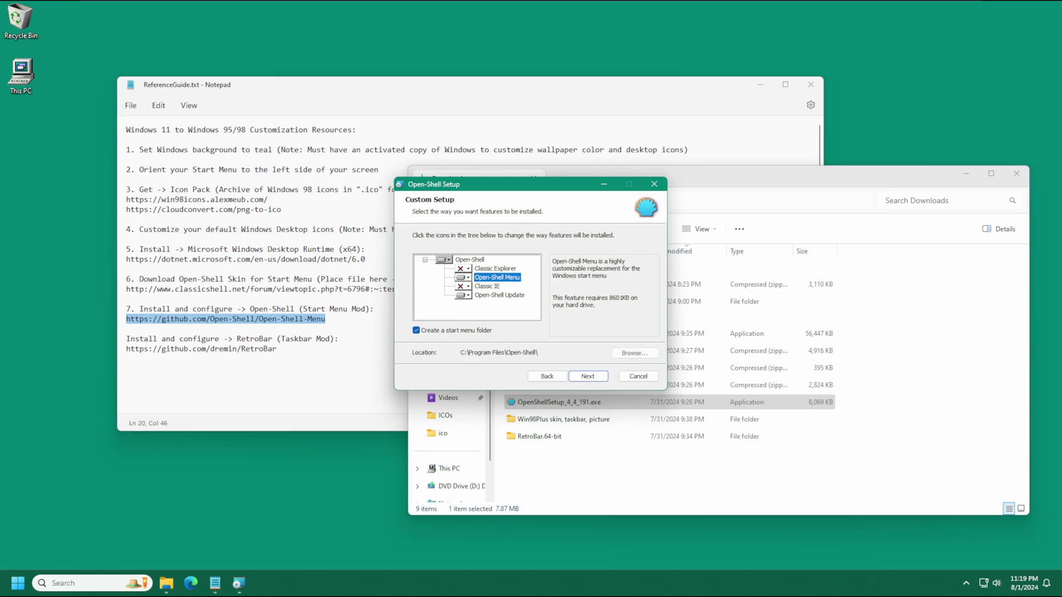
{"action": "left_click", "coordinate": [499, 295]}
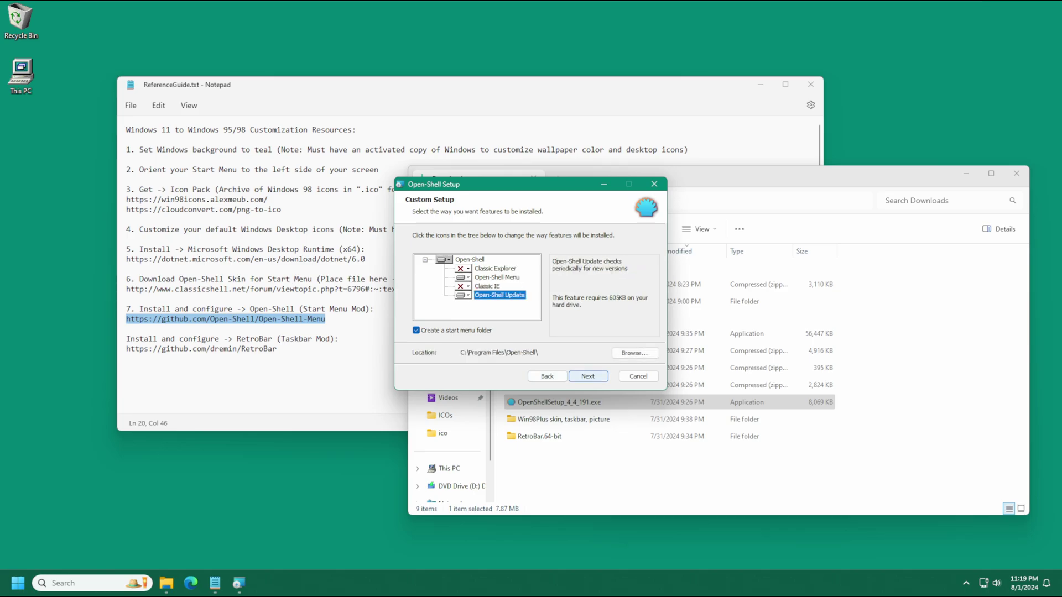
Step: Install Open-Shell to the default location, allow it to make changes to the device, and finish the setup wizard
{"action": "left_click", "coordinate": [588, 376]}
{"action": "left_click", "coordinate": [588, 376]}
{"action": "left_click", "coordinate": [589, 375]}
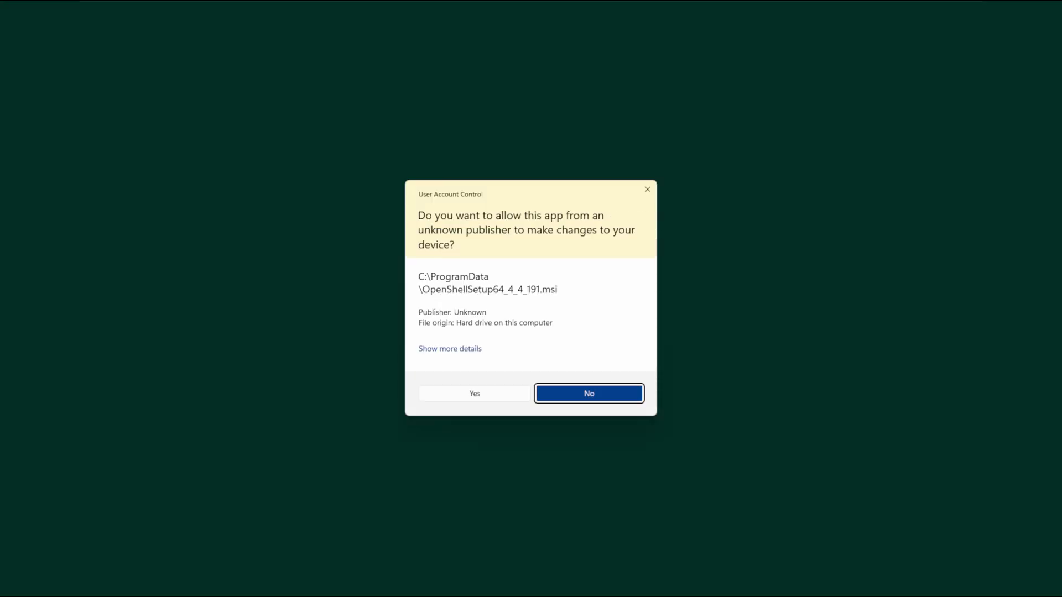
{"action": "left_click", "coordinate": [588, 393]}
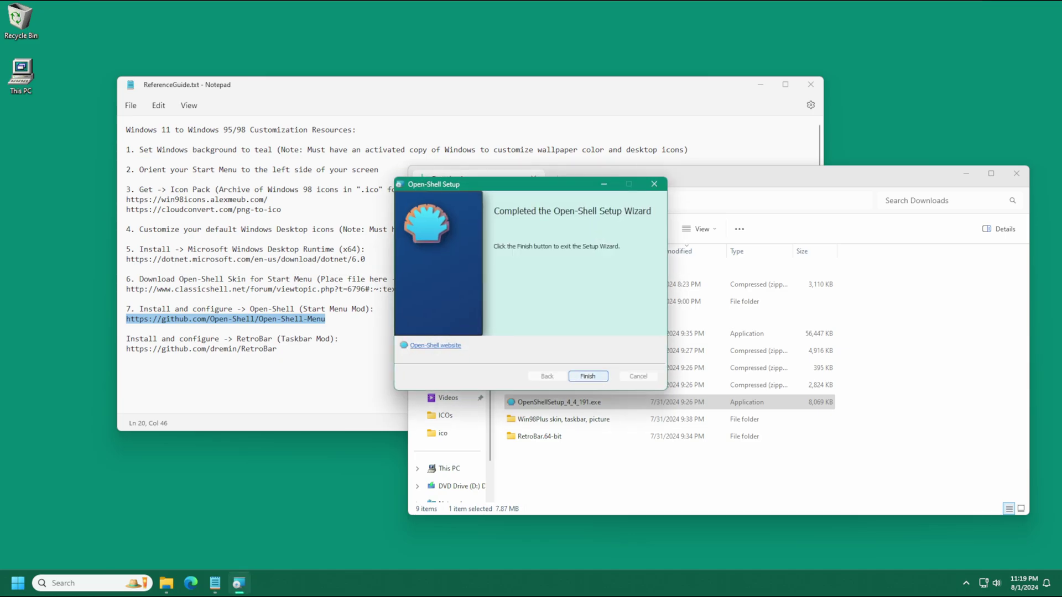
{"action": "left_click", "coordinate": [588, 376]}
{"action": "left_click", "coordinate": [553, 465]}
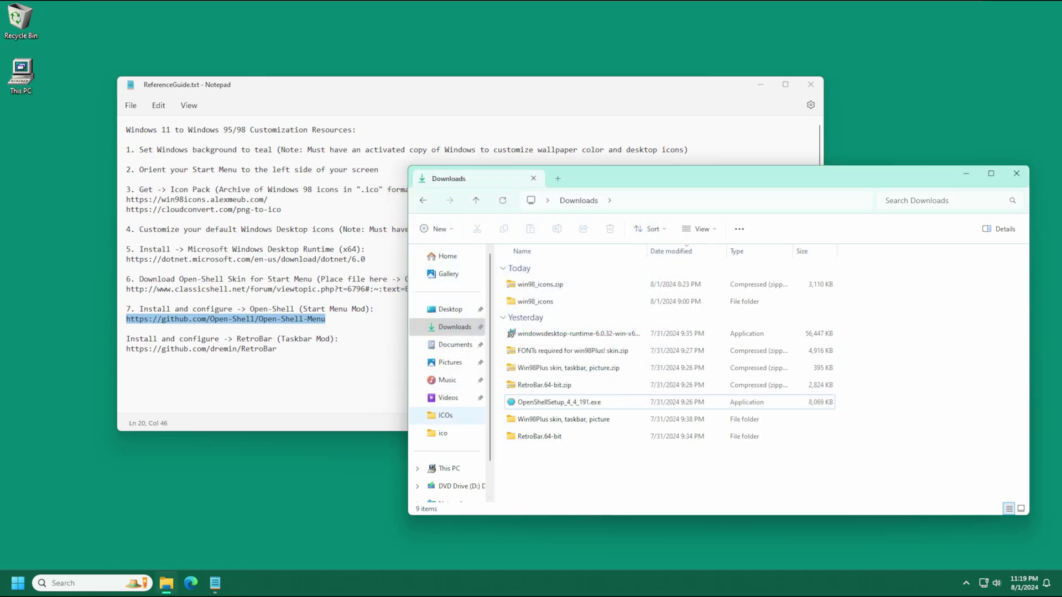
Step: Copy Win98Plus! Retro.skin from the extracted Win98Plus skin folder in Downloads
{"action": "scroll", "coordinate": [448, 431], "scroll_direction": "down", "scroll_amount": 1}
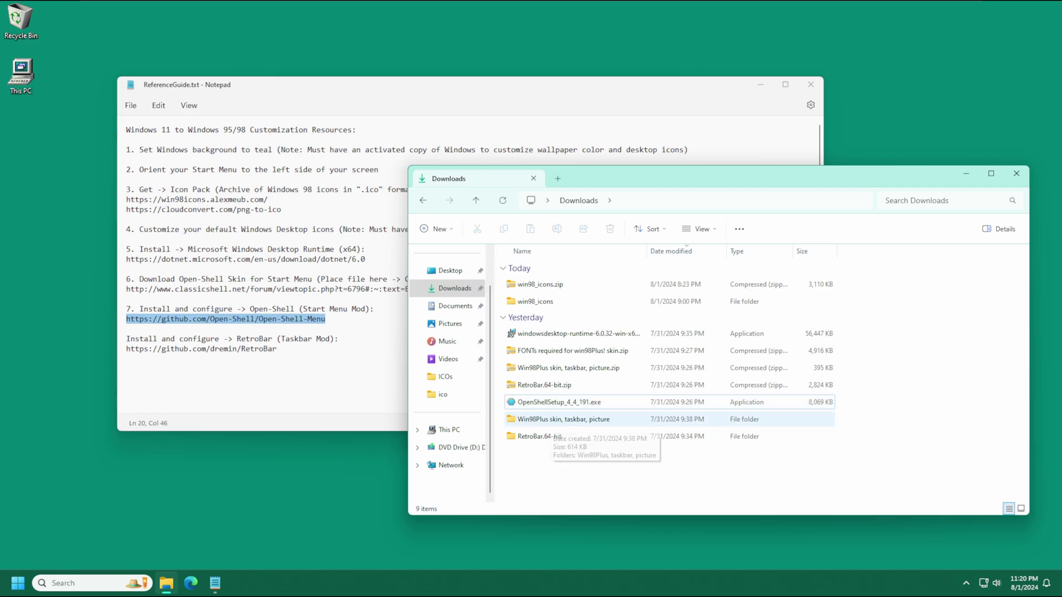
{"action": "double_click", "coordinate": [550, 419]}
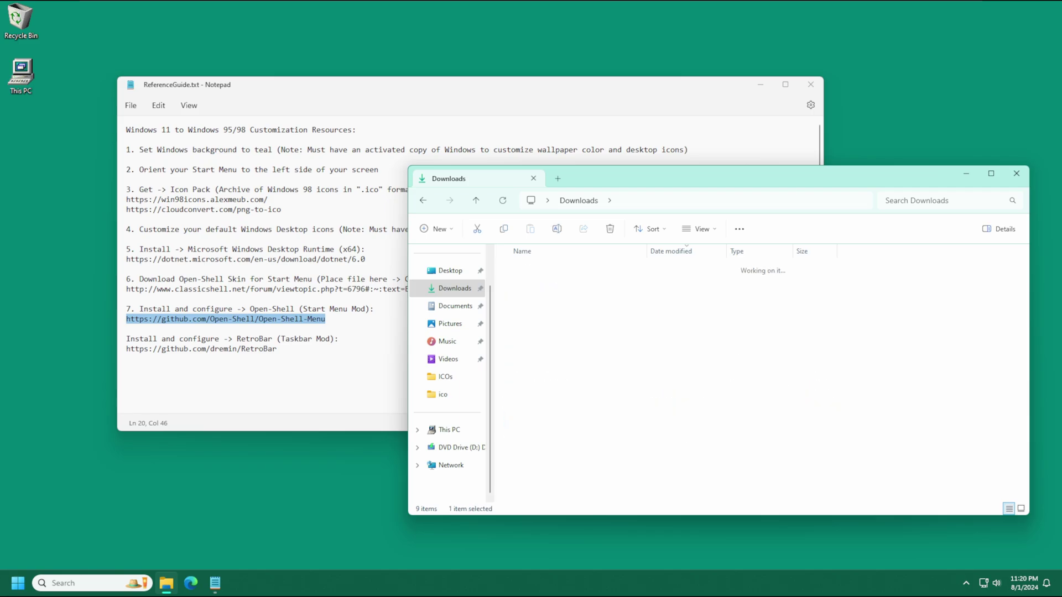
{"action": "key", "text": "Return"}
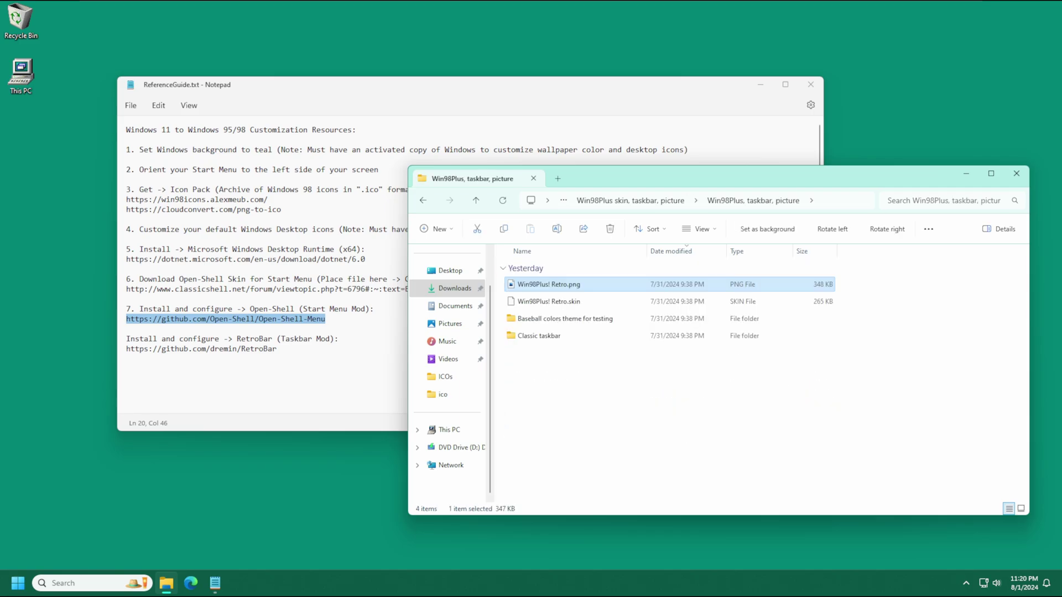
{"action": "key", "text": "Down"}
{"action": "right_click", "coordinate": [606, 304]}
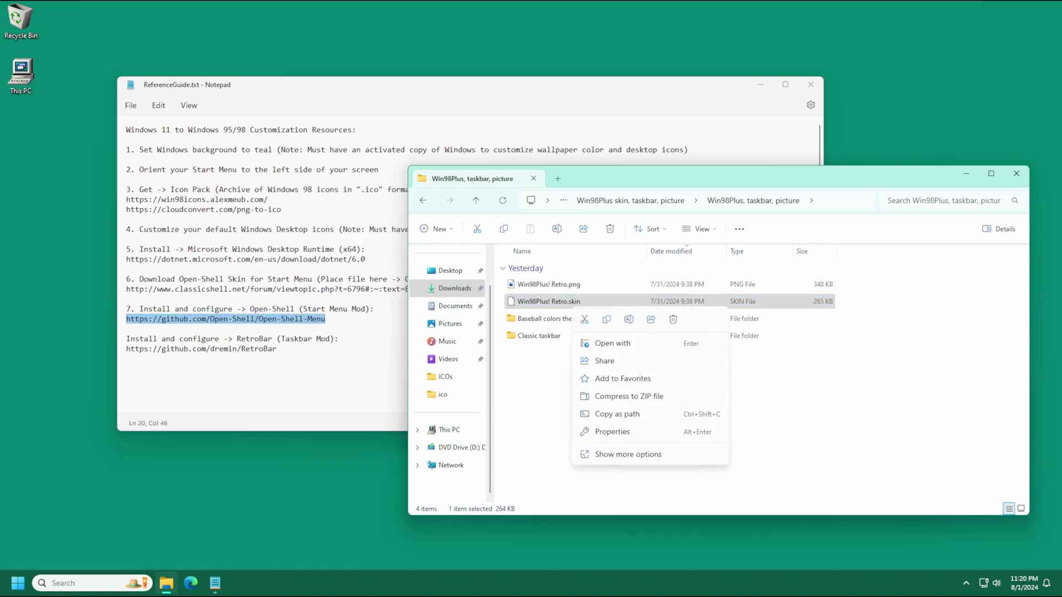
{"action": "key", "text": "Escape"}
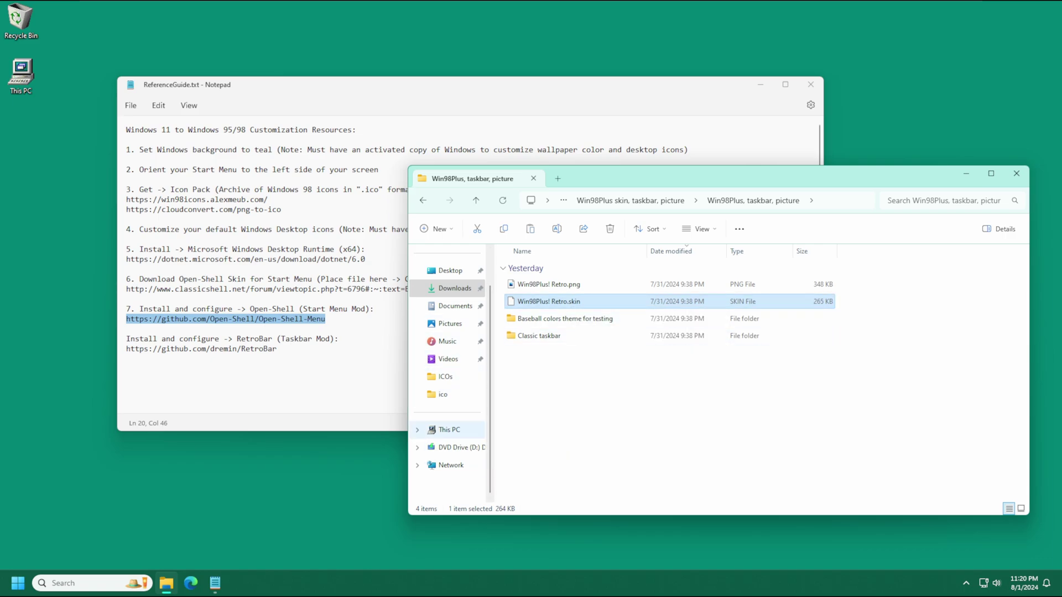
Step: Paste the copied skin file into C:\Program Files\Open-Shell\Skins with administrator permission, and close the folder window
{"action": "left_click", "coordinate": [450, 430]}
{"action": "double_click", "coordinate": [564, 277]}
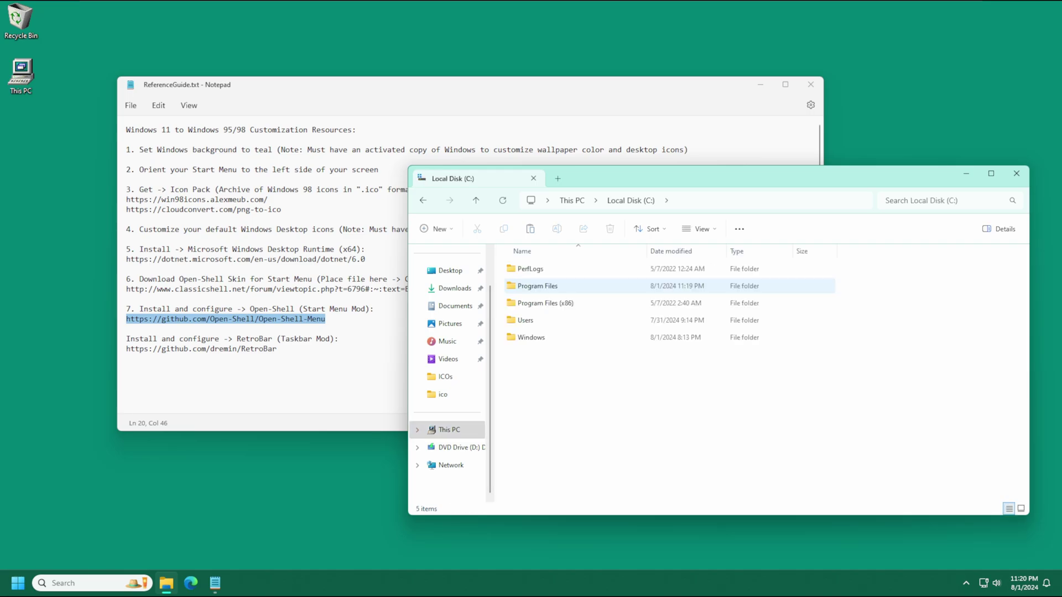
{"action": "double_click", "coordinate": [538, 286]}
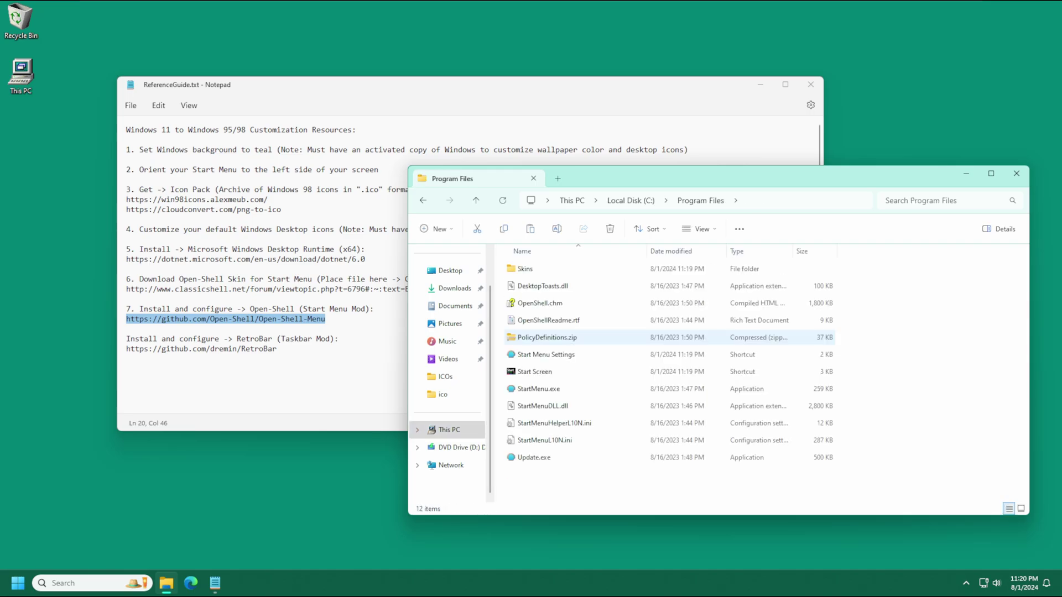
{"action": "double_click", "coordinate": [528, 269]}
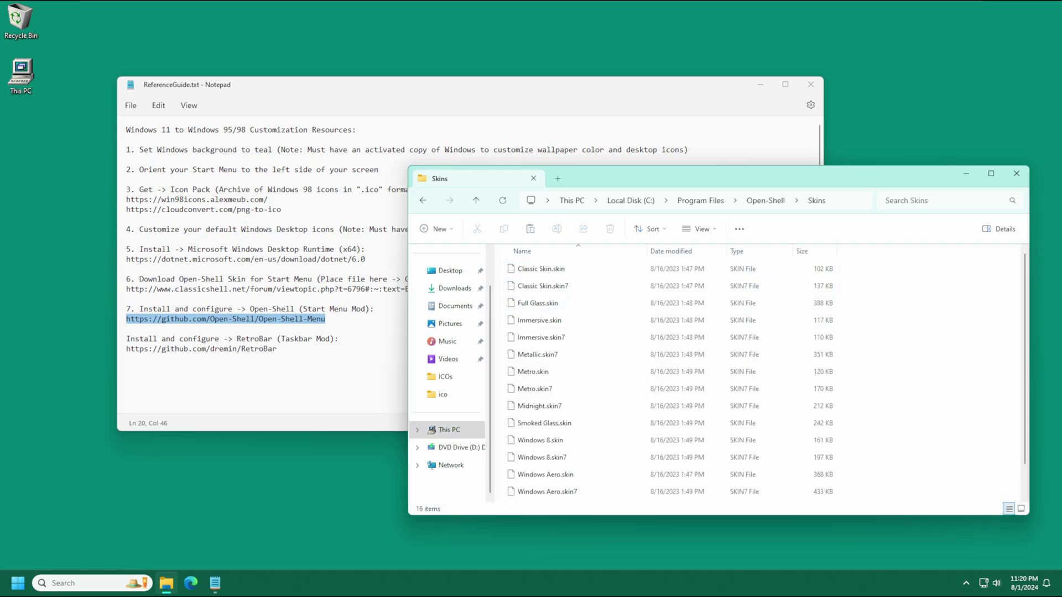
{"action": "right_click", "coordinate": [891, 300]}
{"action": "left_click", "coordinate": [904, 312]}
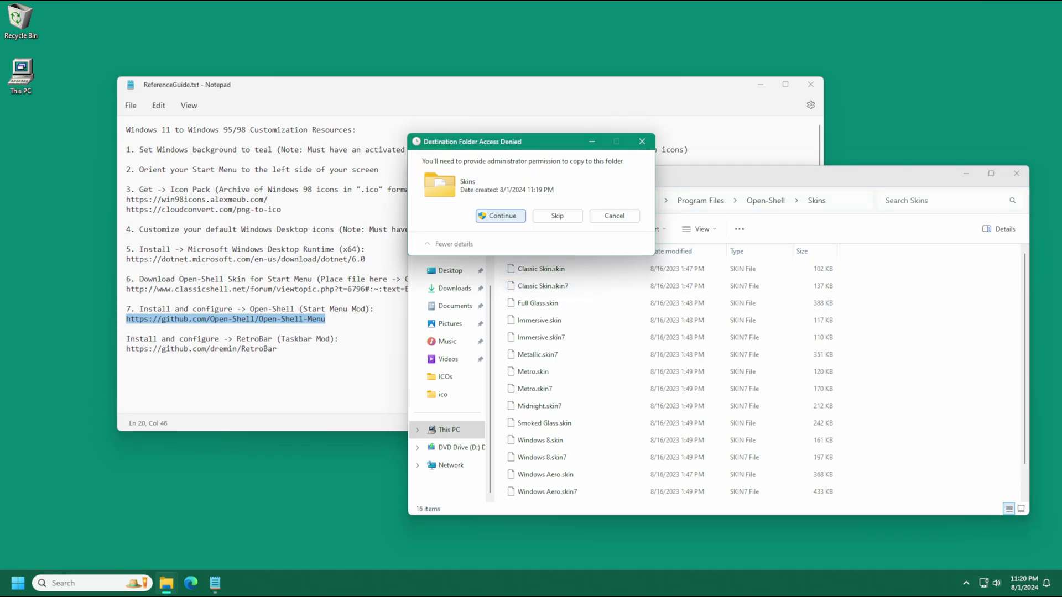
{"action": "key", "text": "Return"}
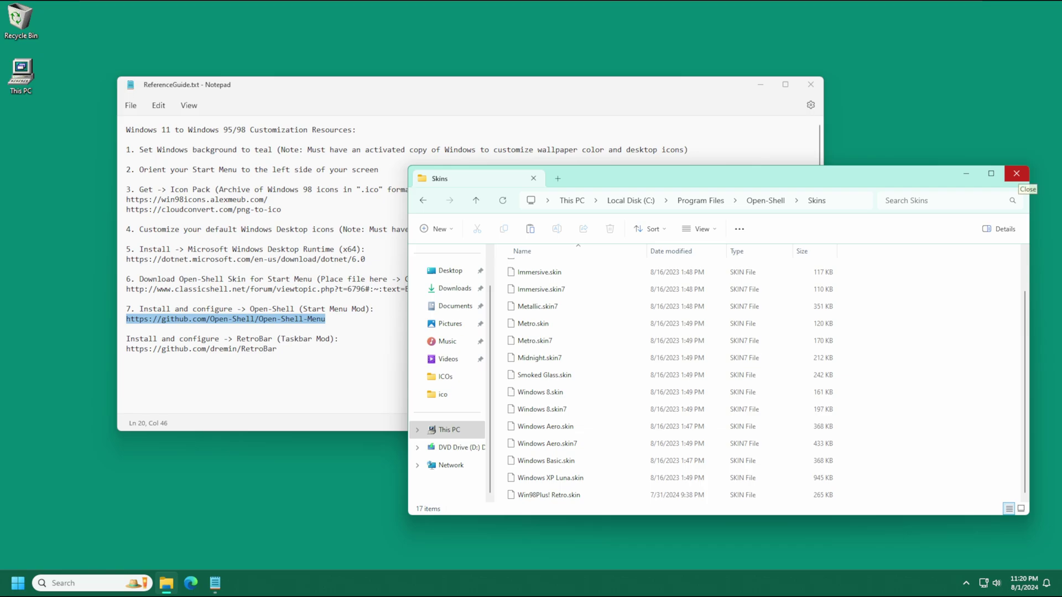
{"action": "left_click", "coordinate": [1017, 174]}
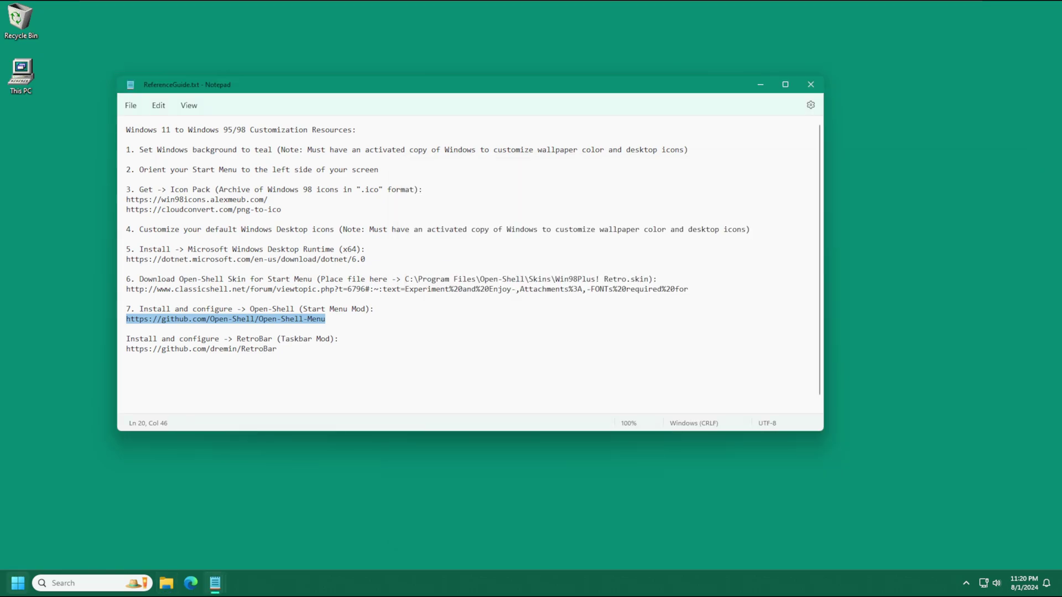
Step: Open the Open-Shell Menu Settings from the Start menu and arrange the settings window beside the ReferenceGuide.txt notes
{"action": "left_click", "coordinate": [18, 582]}
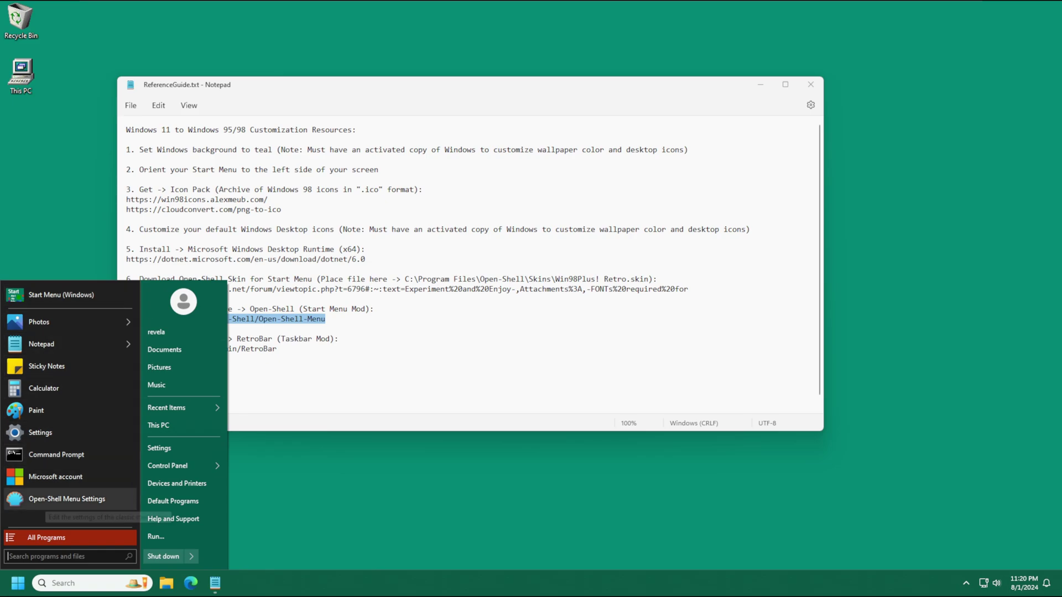
{"action": "left_click", "coordinate": [66, 499]}
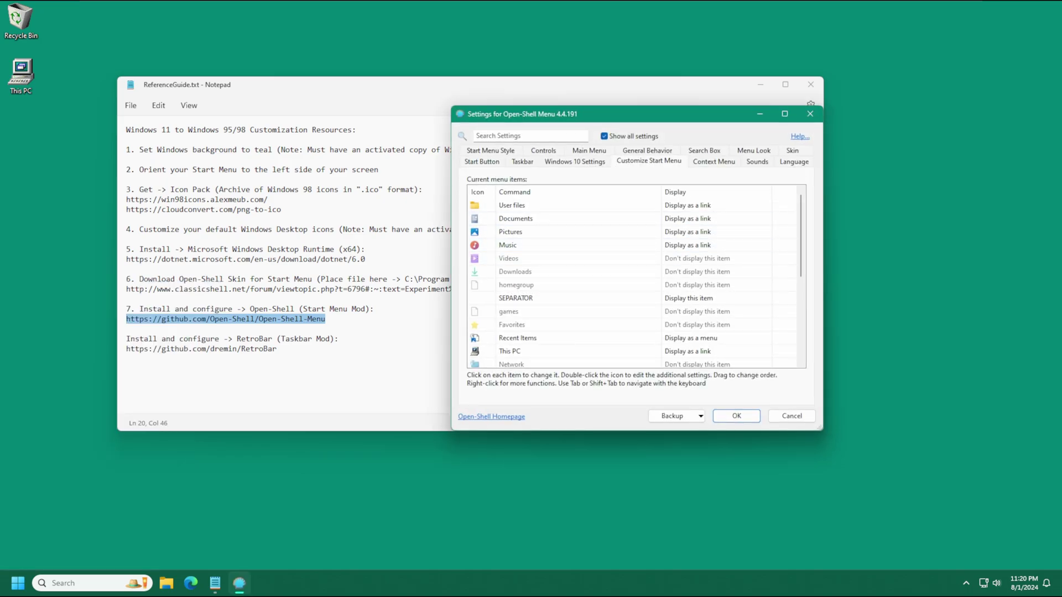
{"action": "left_click_drag", "start_coordinate": [656, 115], "coordinate": [837, 161]}
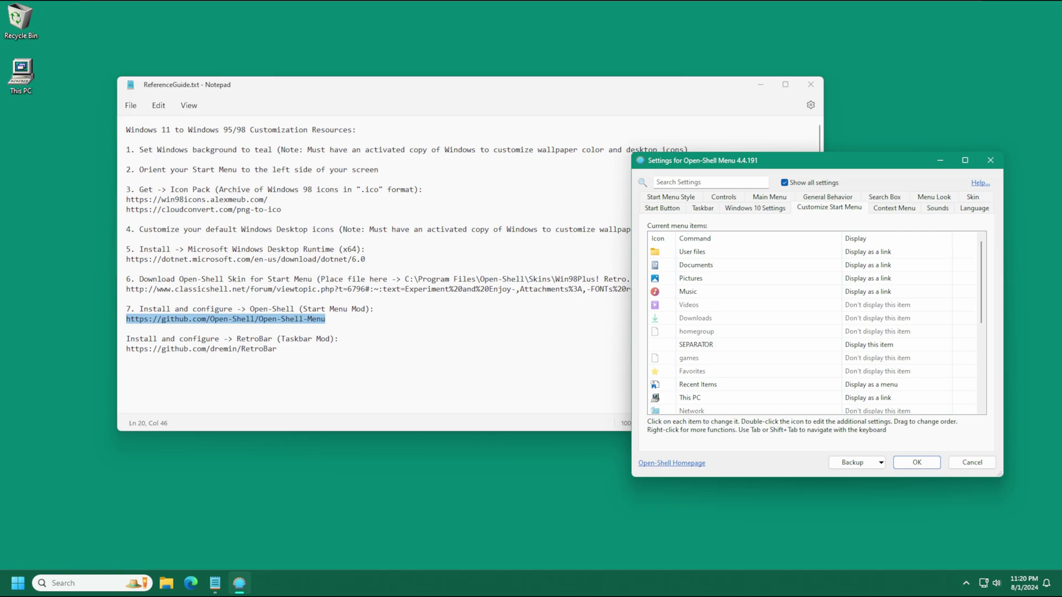
{"action": "left_click_drag", "start_coordinate": [673, 91], "coordinate": [523, 73]}
{"action": "left_click", "coordinate": [818, 160]}
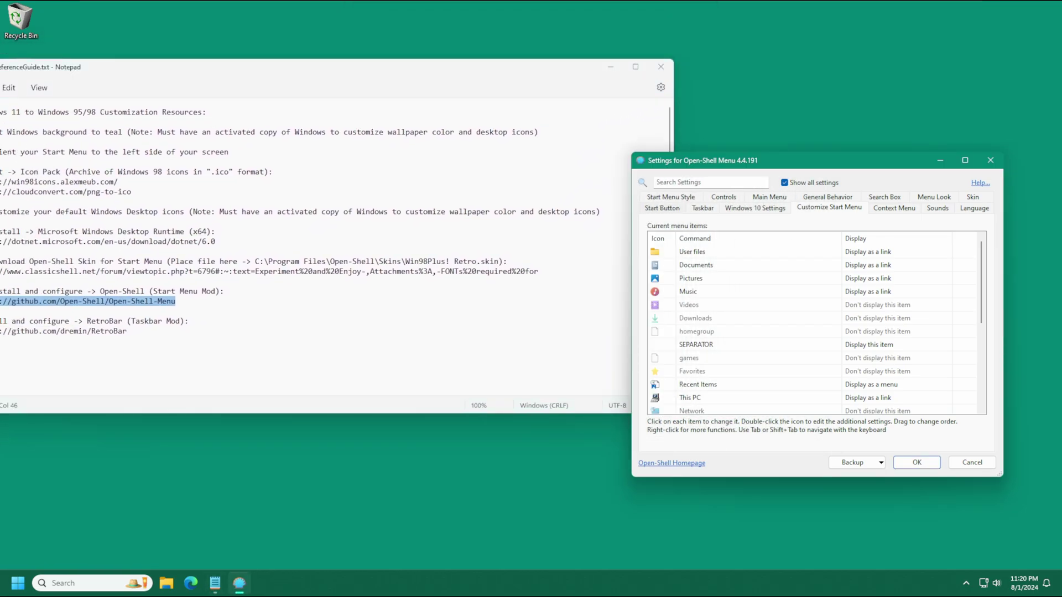
Step: Set the start menu style to Classic style in the Open-Shell settings, keeping all settings shown
{"action": "left_click", "coordinate": [662, 208]}
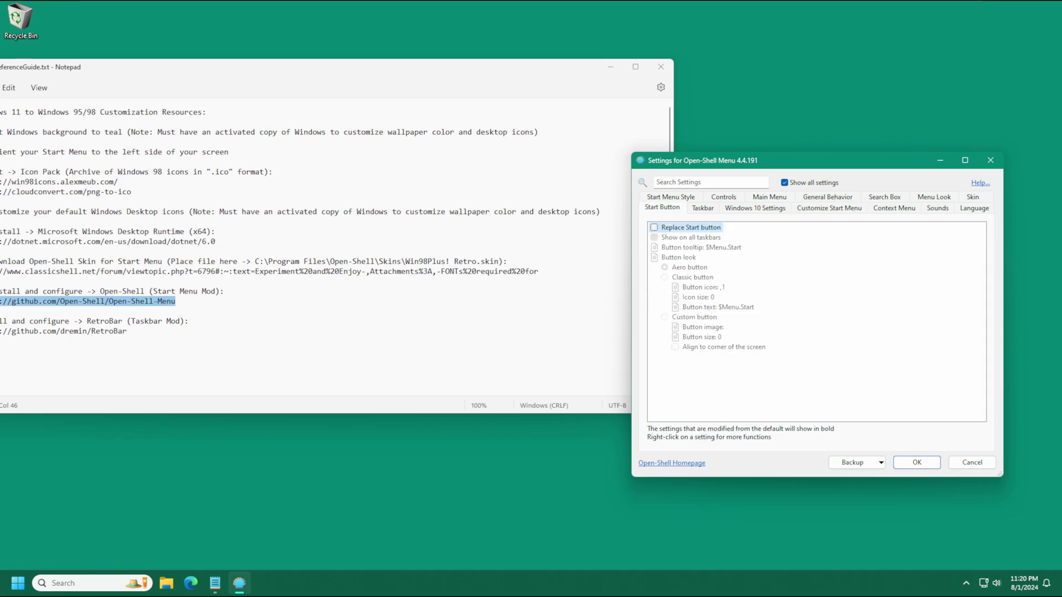
{"action": "left_click", "coordinate": [671, 197]}
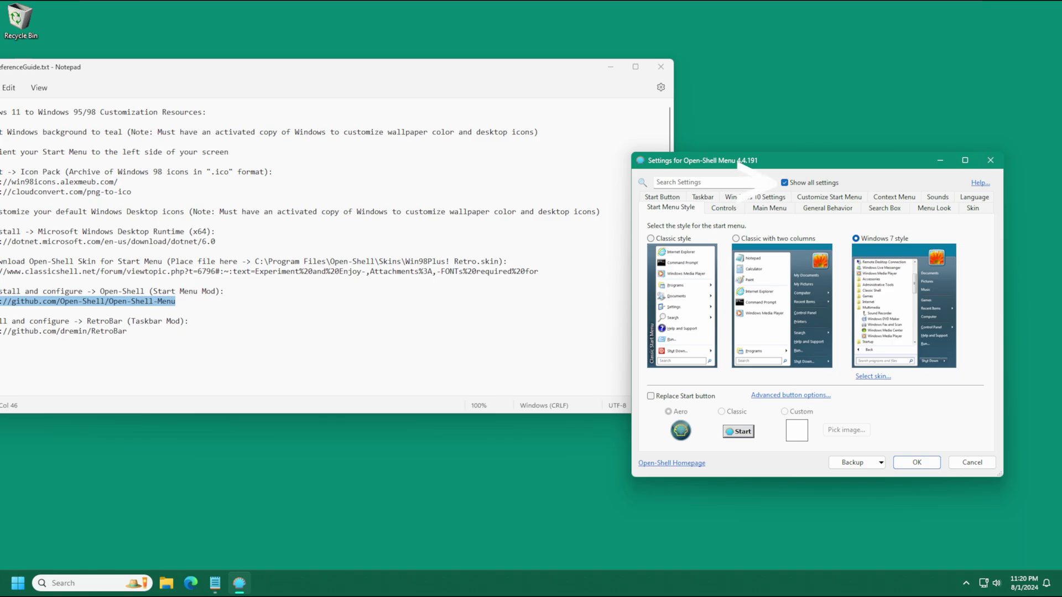
{"action": "left_click", "coordinate": [785, 183]}
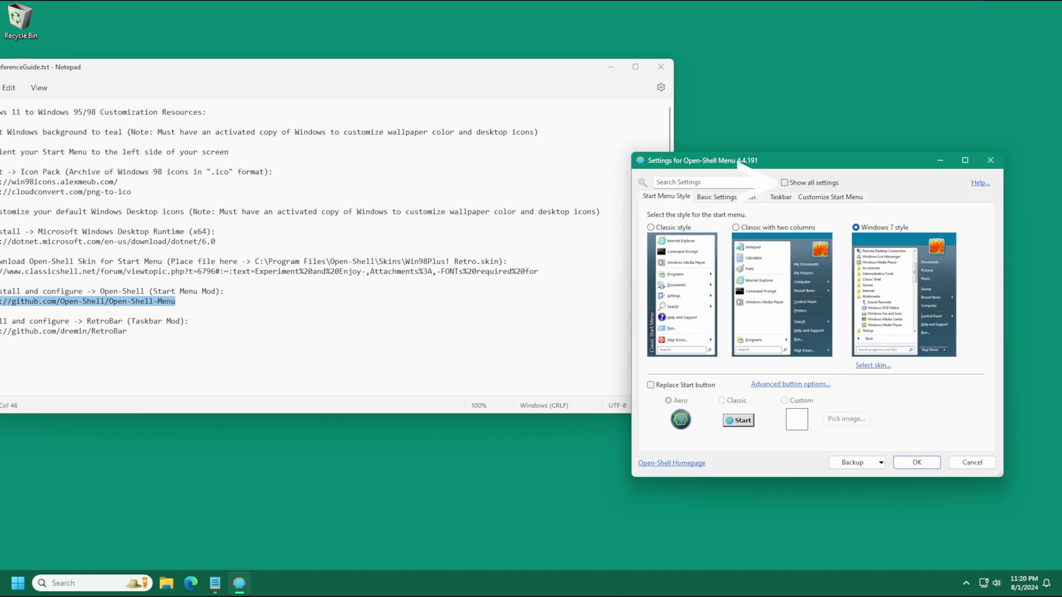
{"action": "left_click", "coordinate": [785, 183]}
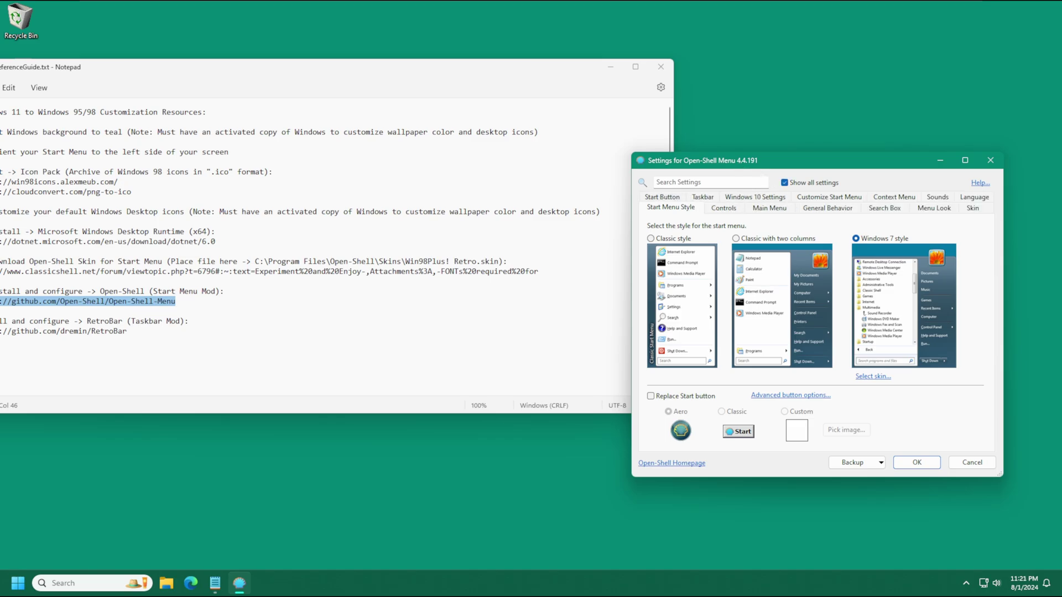
{"action": "left_click", "coordinate": [651, 238]}
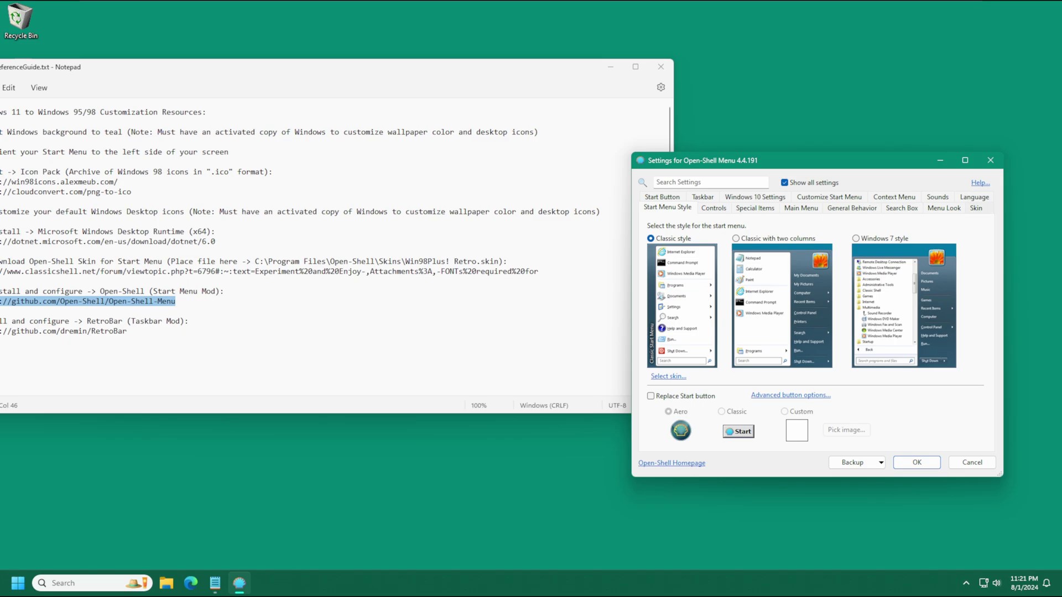
Step: Compare the skins offered for the Classic style with those for the Windows 7 style, returning to Classic style
{"action": "left_click", "coordinate": [975, 208]}
{"action": "left_click", "coordinate": [761, 228]}
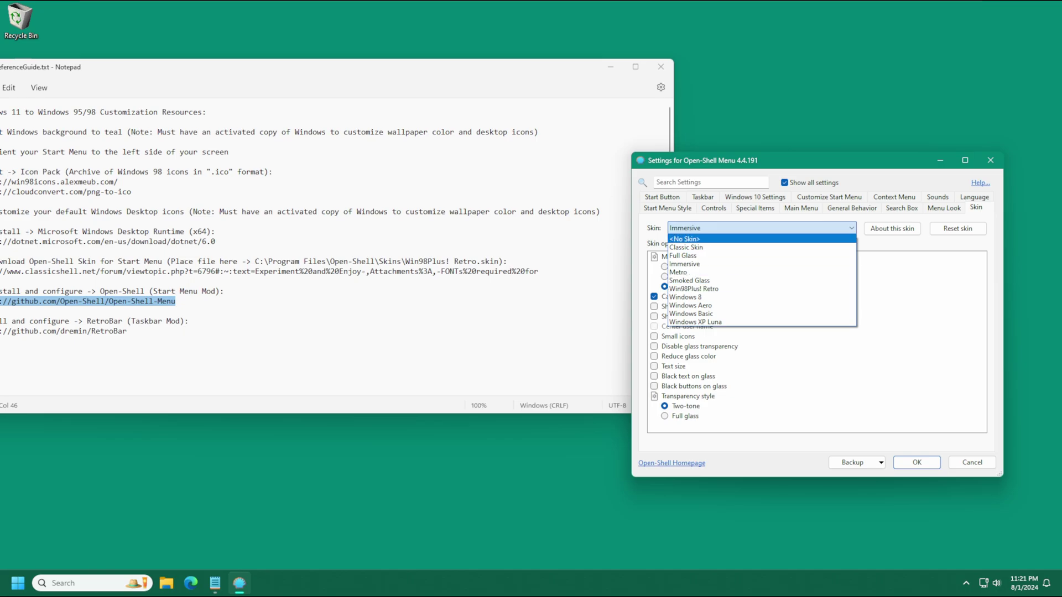
{"action": "left_click", "coordinate": [667, 208]}
{"action": "left_click", "coordinate": [667, 208]}
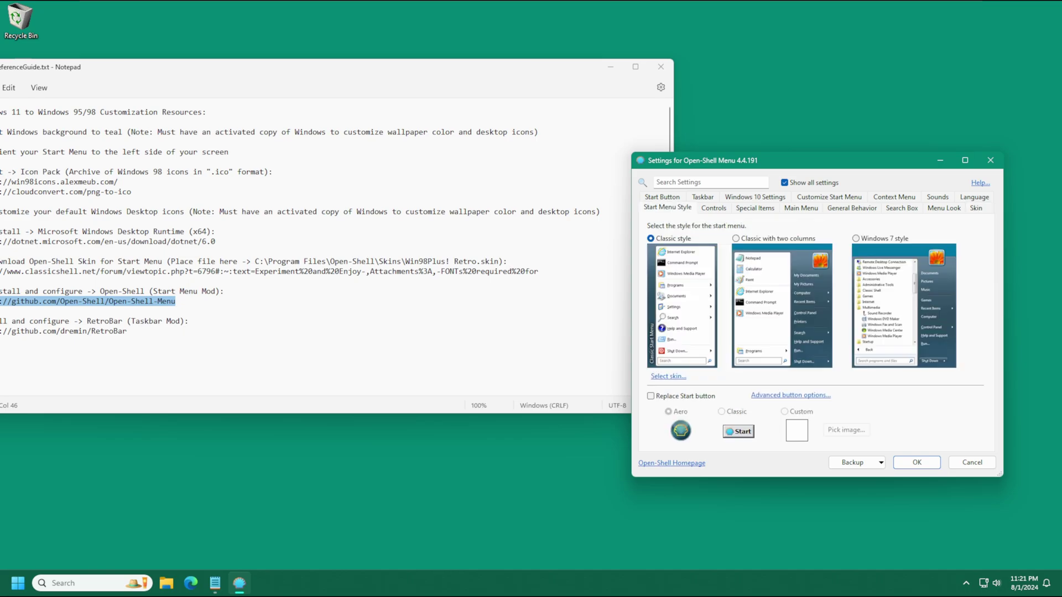
{"action": "left_click", "coordinate": [855, 238]}
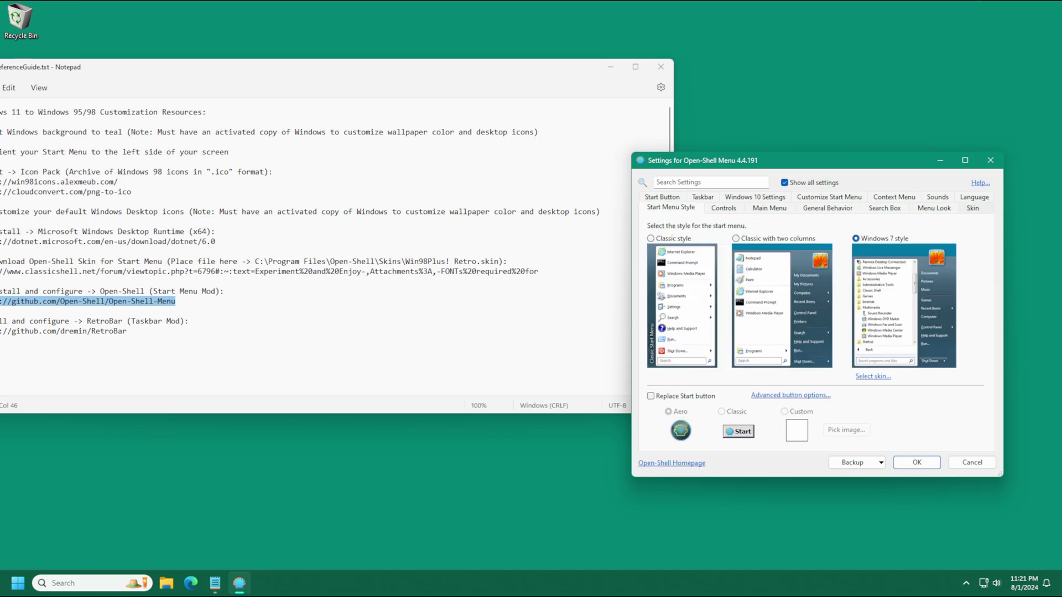
{"action": "left_click", "coordinate": [974, 208]}
{"action": "left_click", "coordinate": [761, 227]}
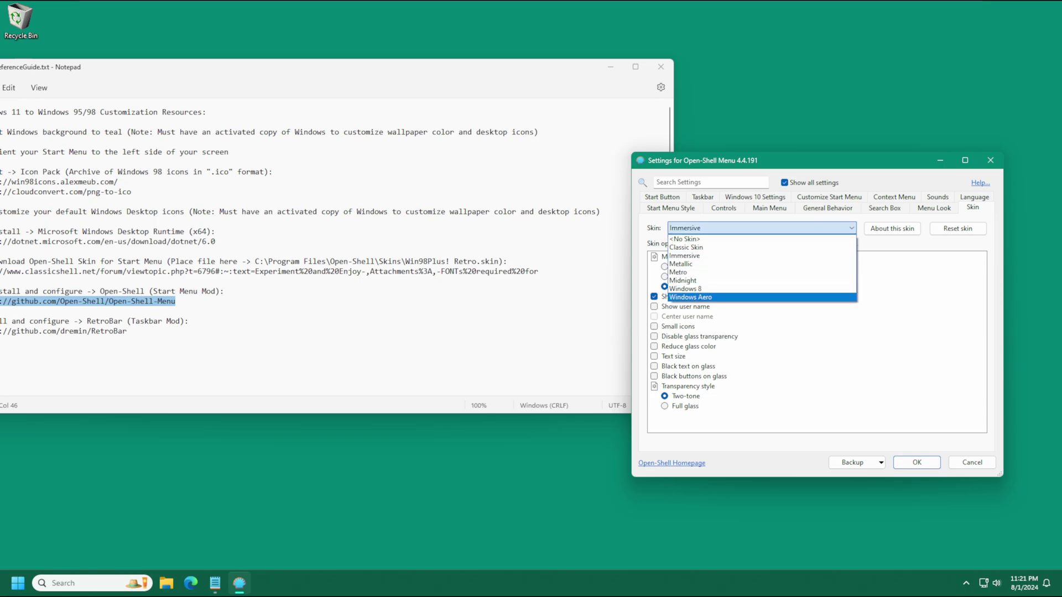
{"action": "left_click", "coordinate": [670, 208]}
{"action": "left_click", "coordinate": [670, 208]}
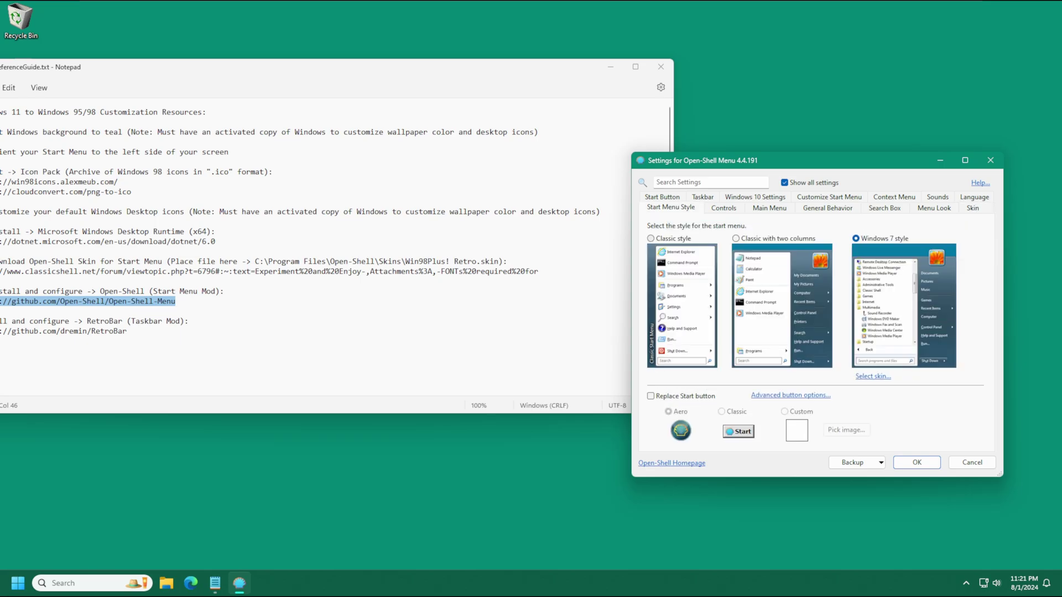
{"action": "left_click", "coordinate": [651, 239]}
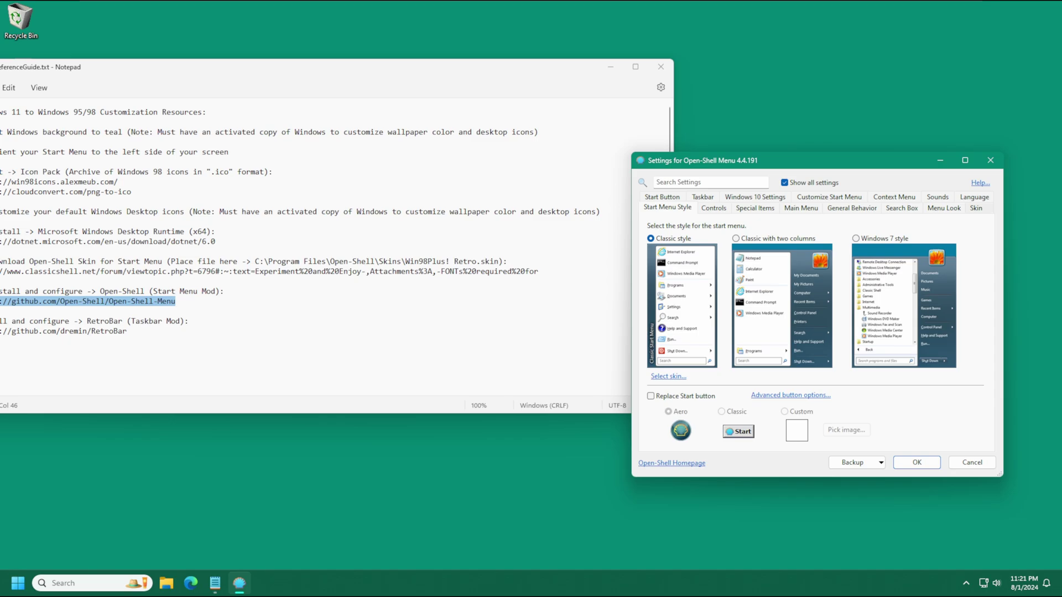
{"action": "left_click", "coordinate": [976, 208]}
{"action": "left_click", "coordinate": [810, 228]}
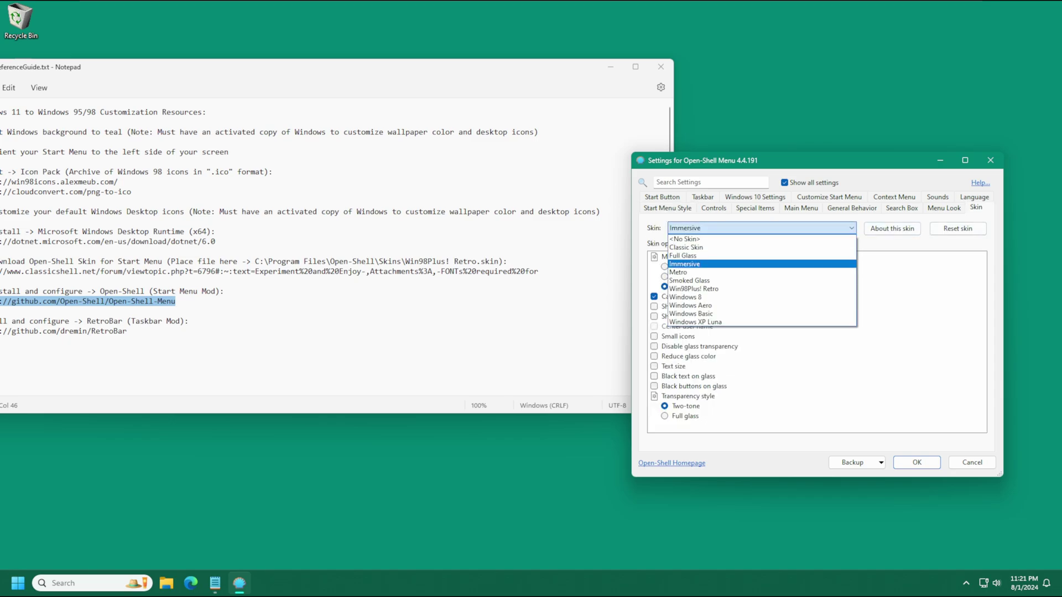
{"action": "left_click", "coordinate": [668, 208]}
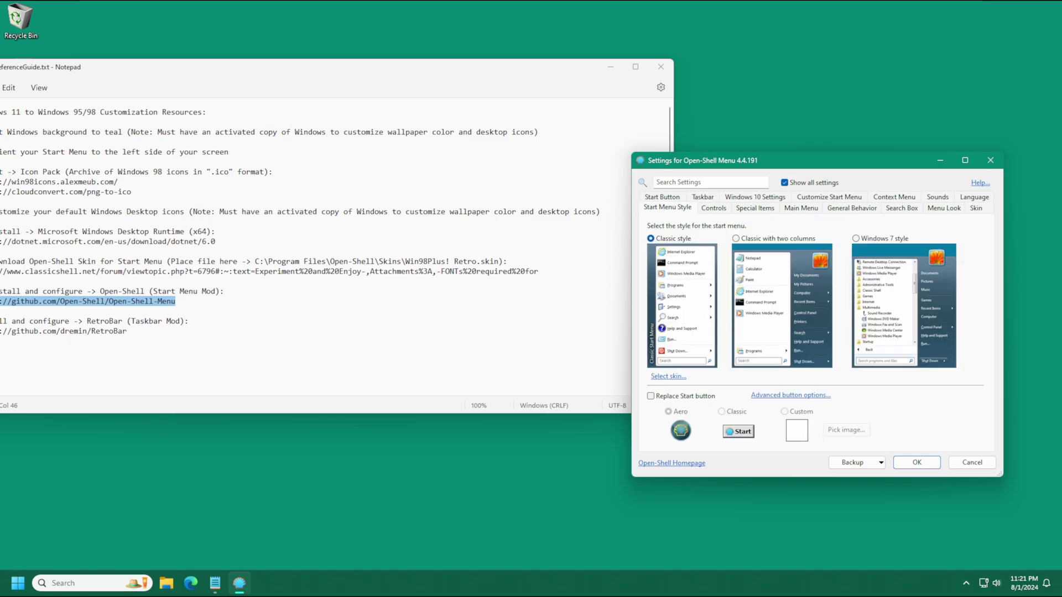
Step: Apply the Win98Plus! Retro skin to the Classic style start menu
{"action": "left_click", "coordinate": [976, 208]}
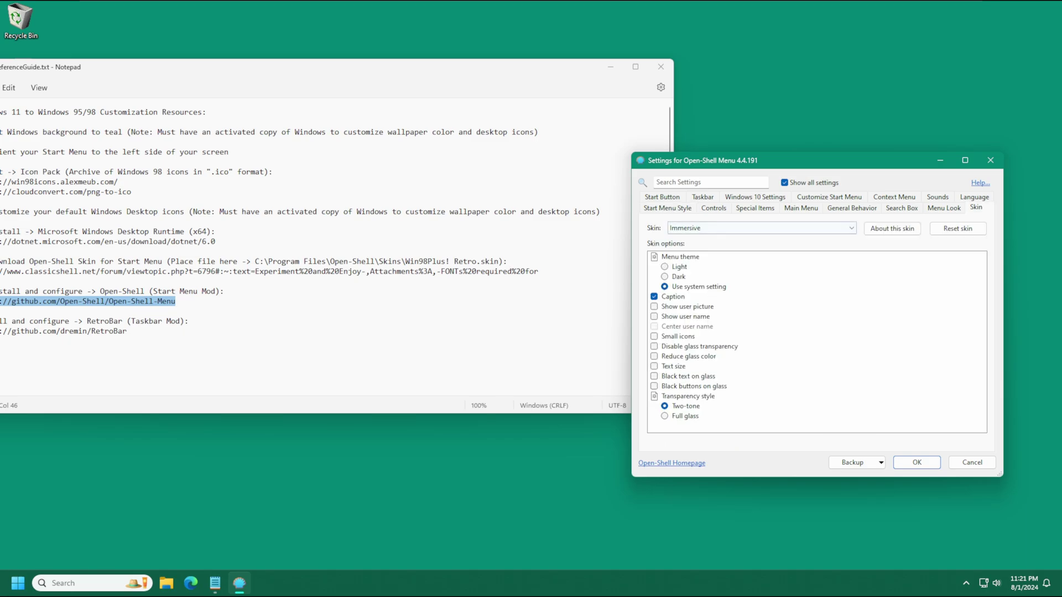
{"action": "left_click", "coordinate": [761, 228]}
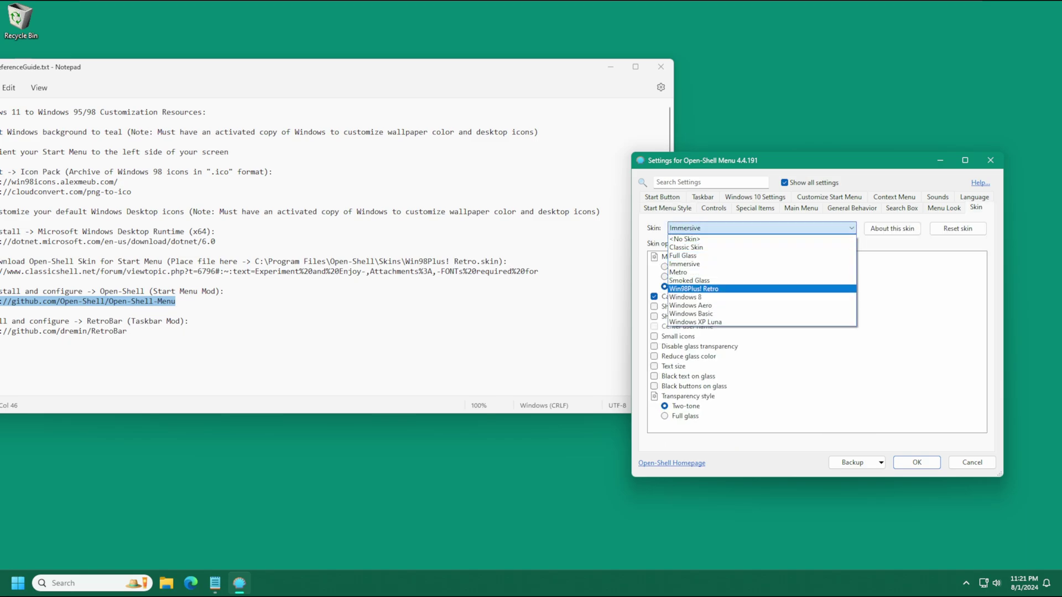
{"action": "left_click", "coordinate": [694, 289]}
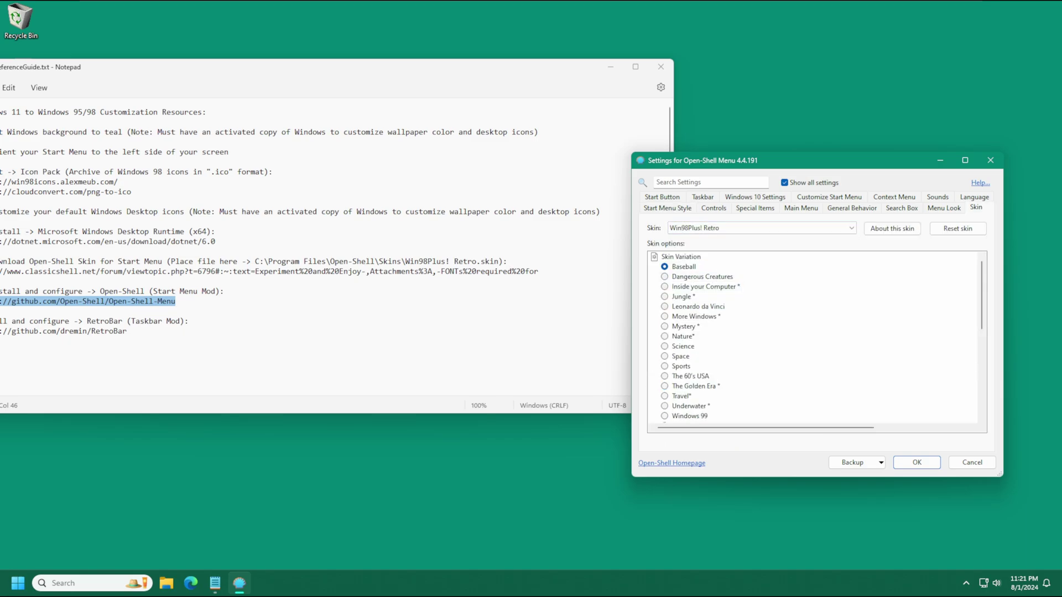
Step: Minimize ReferenceGuide.txt, bring up the OpenShellSettings.txt notes, and resize and place them beside the Open-Shell settings window
{"action": "left_click_drag", "start_coordinate": [157, 72], "coordinate": [243, 72]}
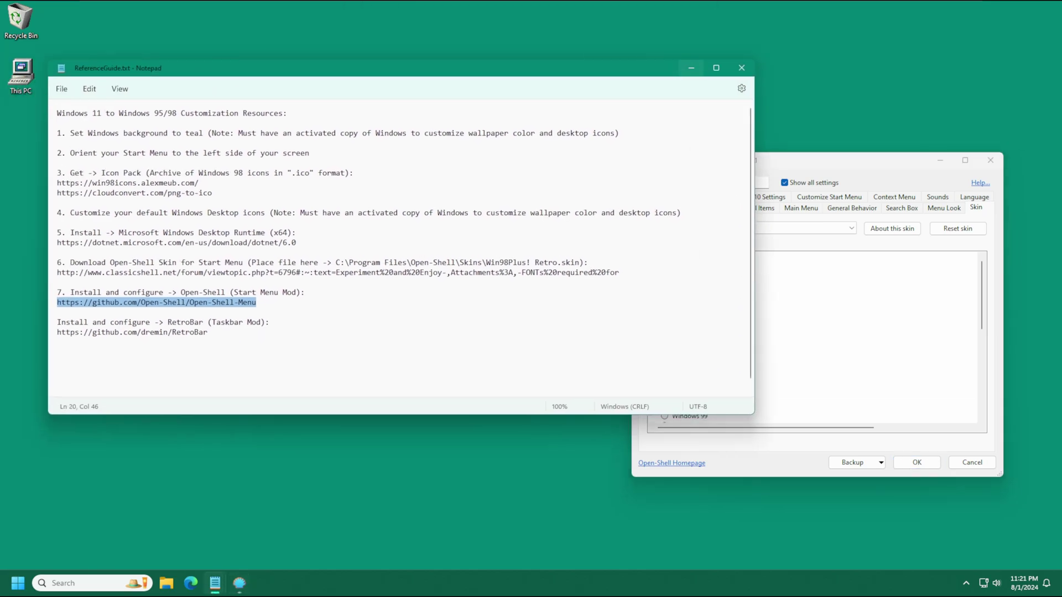
{"action": "left_click", "coordinate": [696, 67]}
{"action": "mouse_move", "coordinate": [215, 583]}
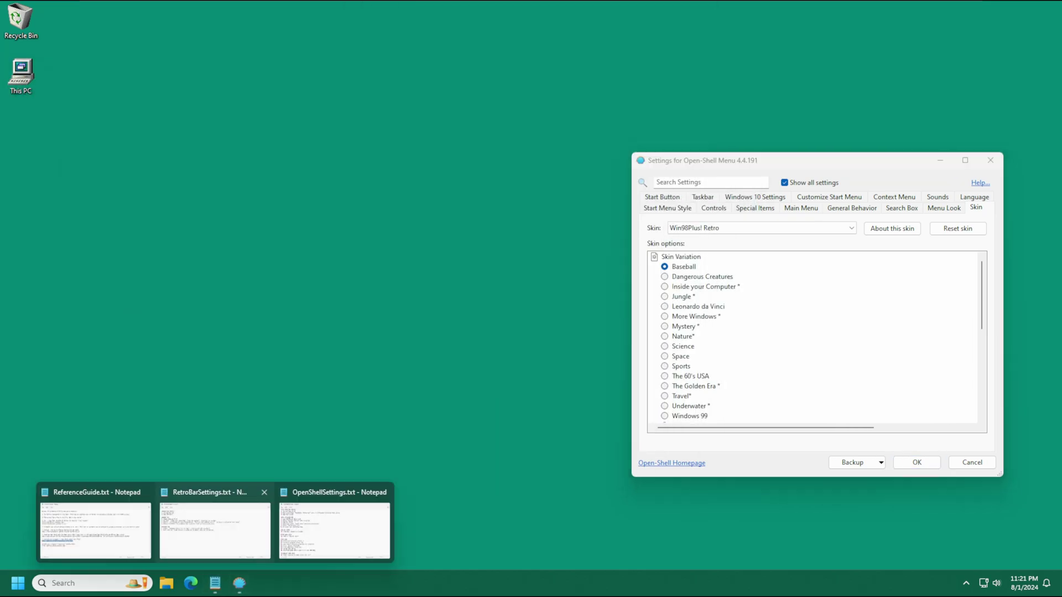
{"action": "left_click", "coordinate": [334, 523]}
{"action": "mouse_move", "coordinate": [443, 155]}
{"action": "left_mouse_down"}
{"action": "mouse_move", "coordinate": [446, 134]}
{"action": "mouse_move", "coordinate": [446, 143]}
{"action": "left_mouse_up"}
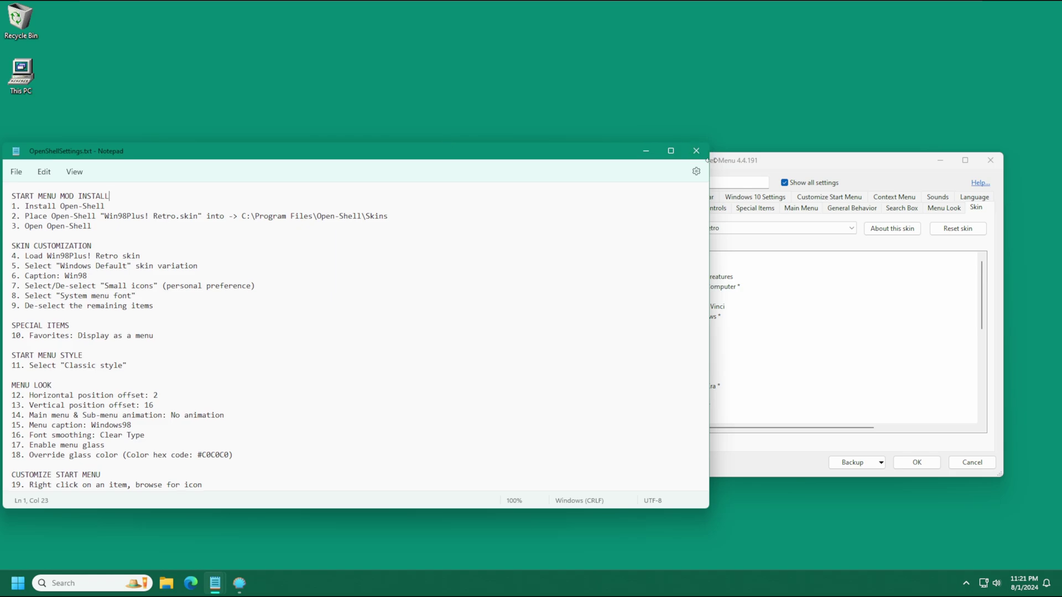
{"action": "left_click_drag", "start_coordinate": [709, 158], "coordinate": [581, 159]}
{"action": "left_click_drag", "start_coordinate": [332, 151], "coordinate": [351, 134]}
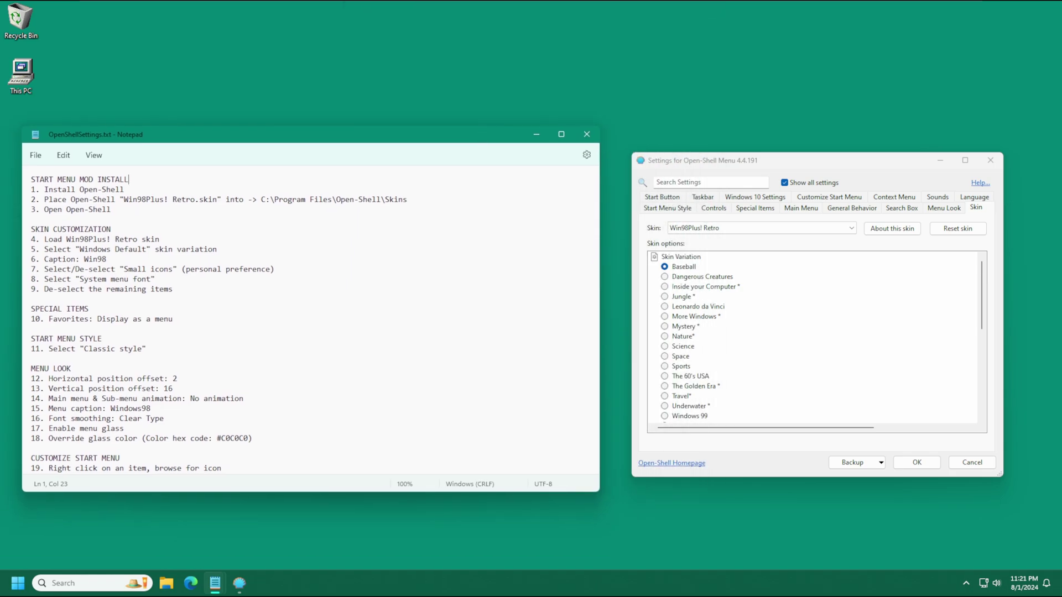
Step: Set the Win98Plus! Retro skin variation to Windows Default
{"action": "left_click_drag", "start_coordinate": [982, 288], "coordinate": [981, 307]}
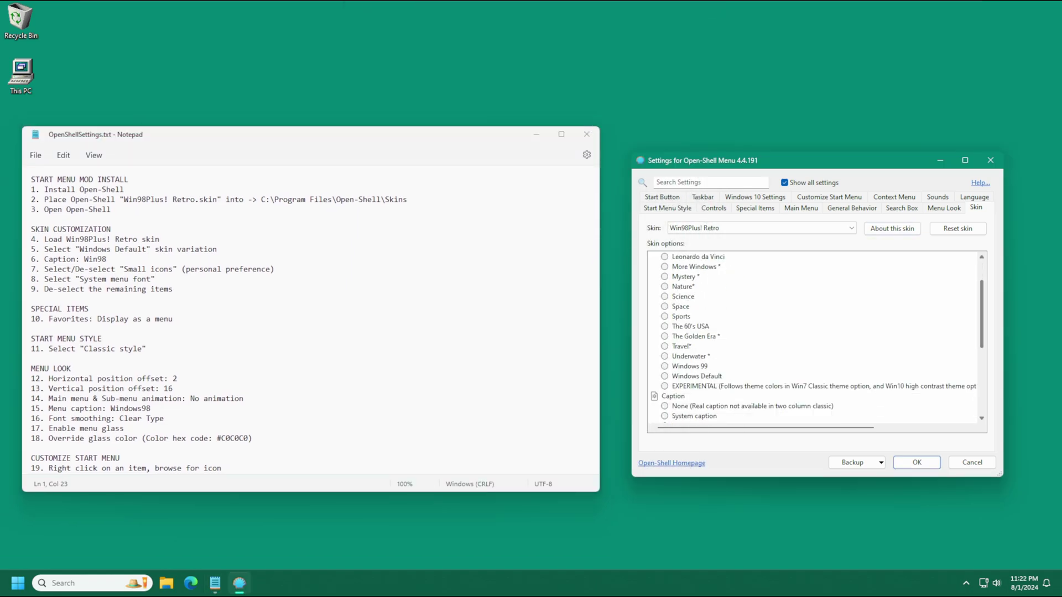
{"action": "scroll", "coordinate": [813, 338], "scroll_direction": "up", "scroll_amount": 2}
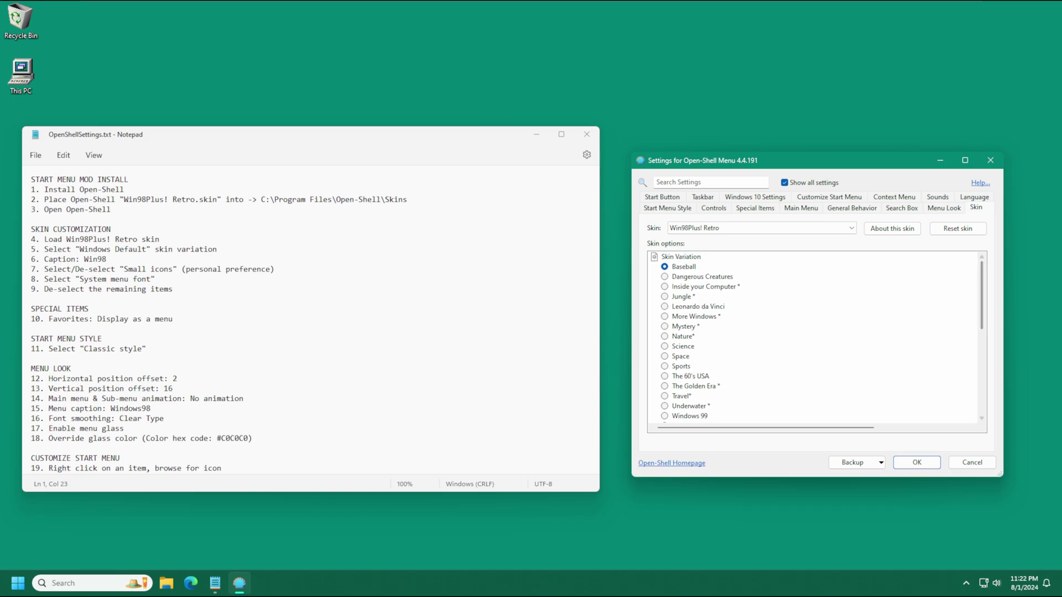
{"action": "scroll", "coordinate": [813, 337], "scroll_direction": "down", "scroll_amount": 4}
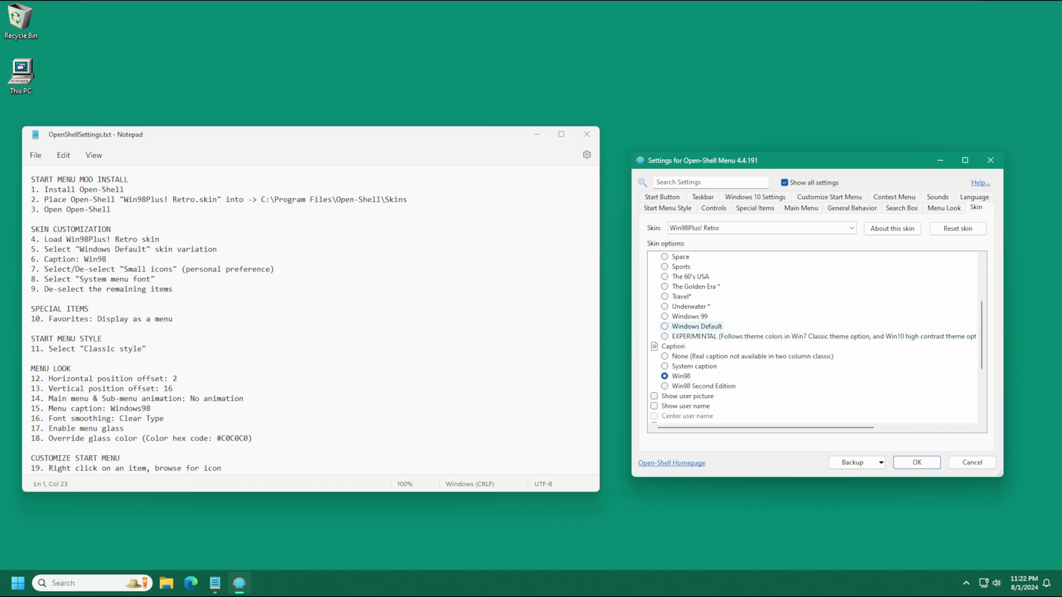
{"action": "left_click", "coordinate": [689, 327]}
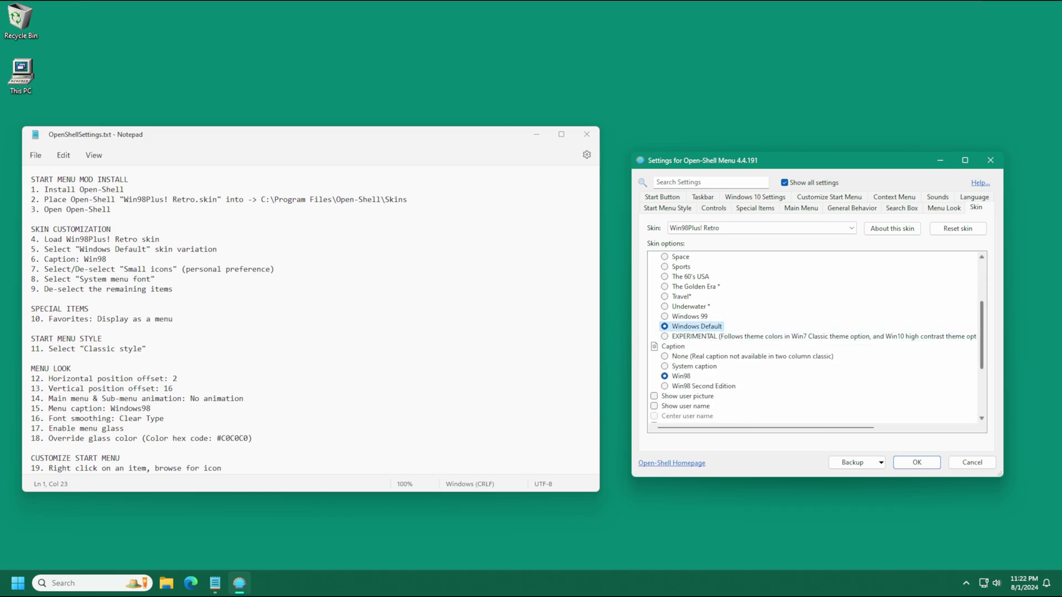
{"action": "scroll", "coordinate": [813, 337], "scroll_direction": "down", "scroll_amount": 2}
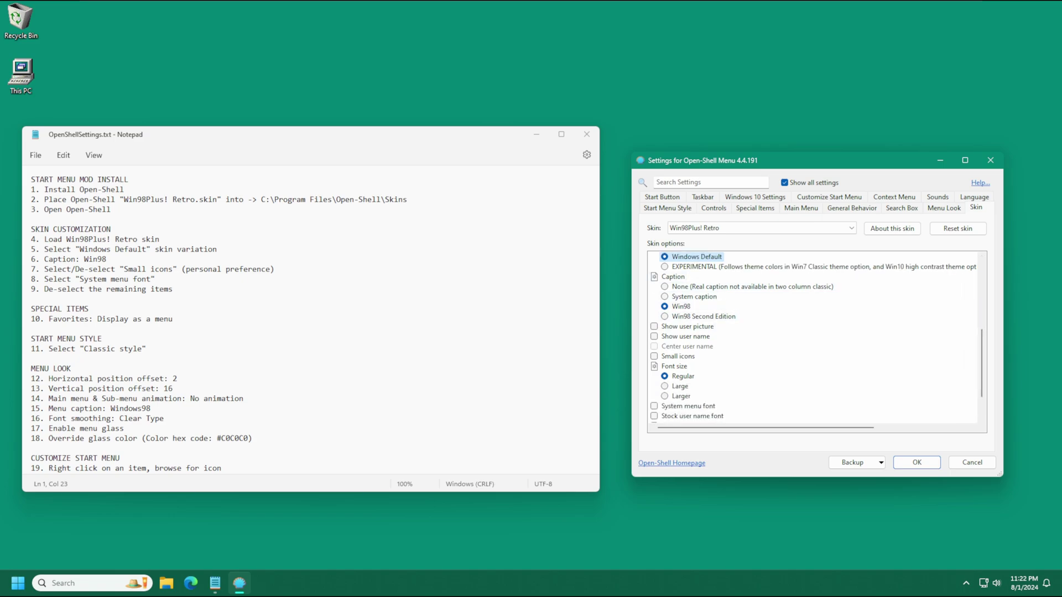
Step: Enable the System menu font option and disable Icon boxes in the Win98Plus! Retro skin options
{"action": "scroll", "coordinate": [686, 296], "scroll_direction": "down", "scroll_amount": 1}
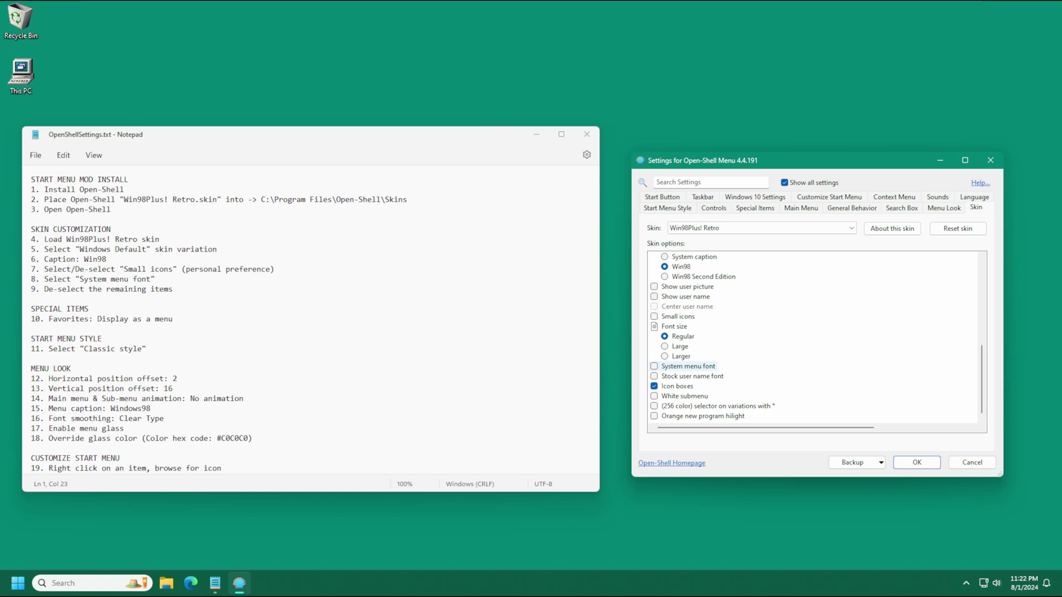
{"action": "left_click", "coordinate": [688, 366]}
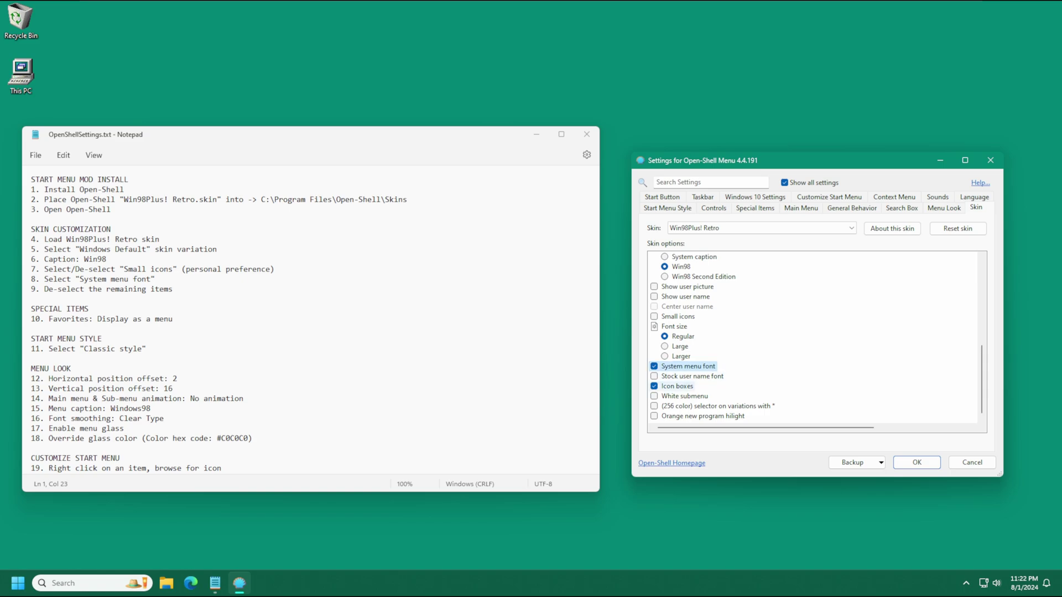
{"action": "left_click", "coordinate": [677, 386]}
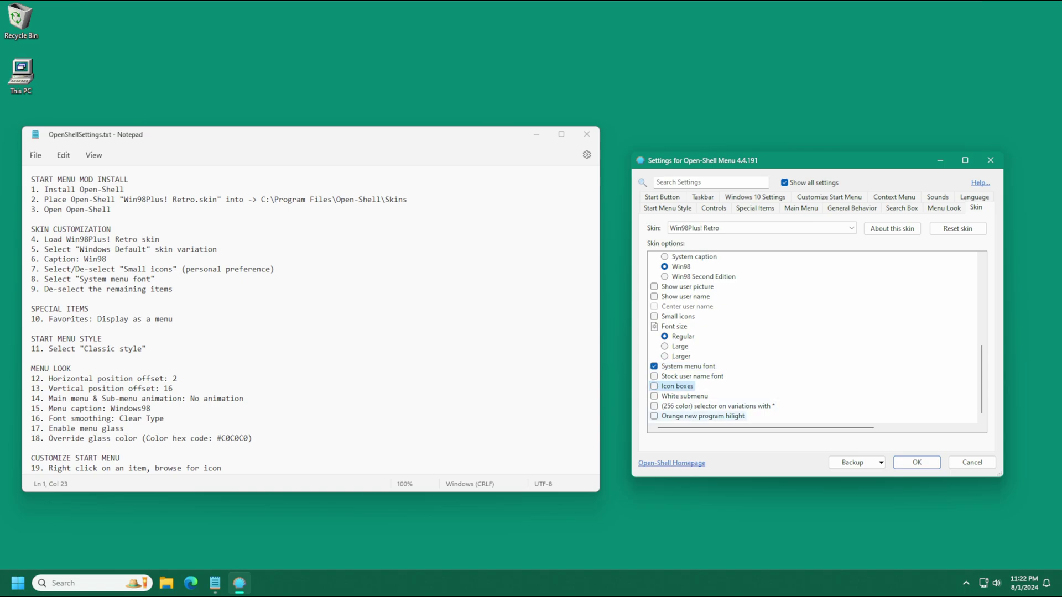
Step: Set the Favorites special item to display as a menu
{"action": "scroll", "coordinate": [813, 338], "scroll_direction": "up", "scroll_amount": 7}
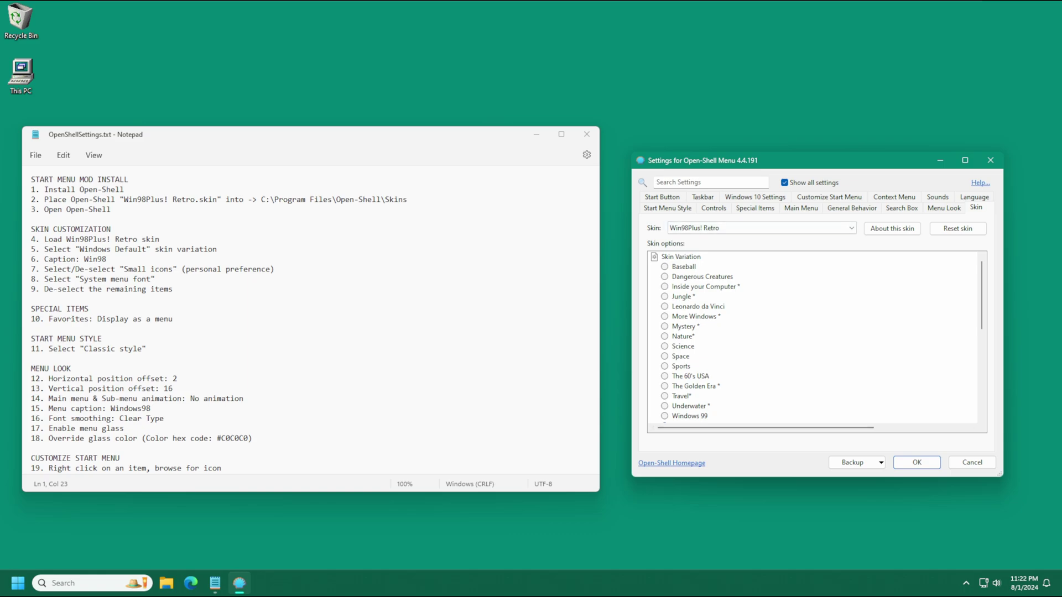
{"action": "left_click", "coordinate": [755, 207]}
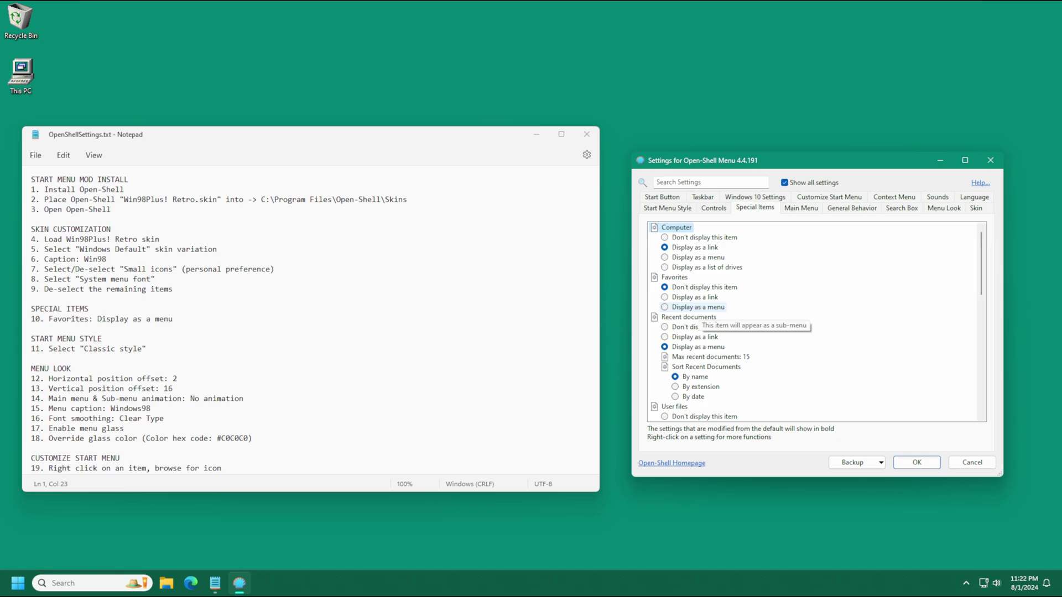
{"action": "left_click", "coordinate": [698, 306]}
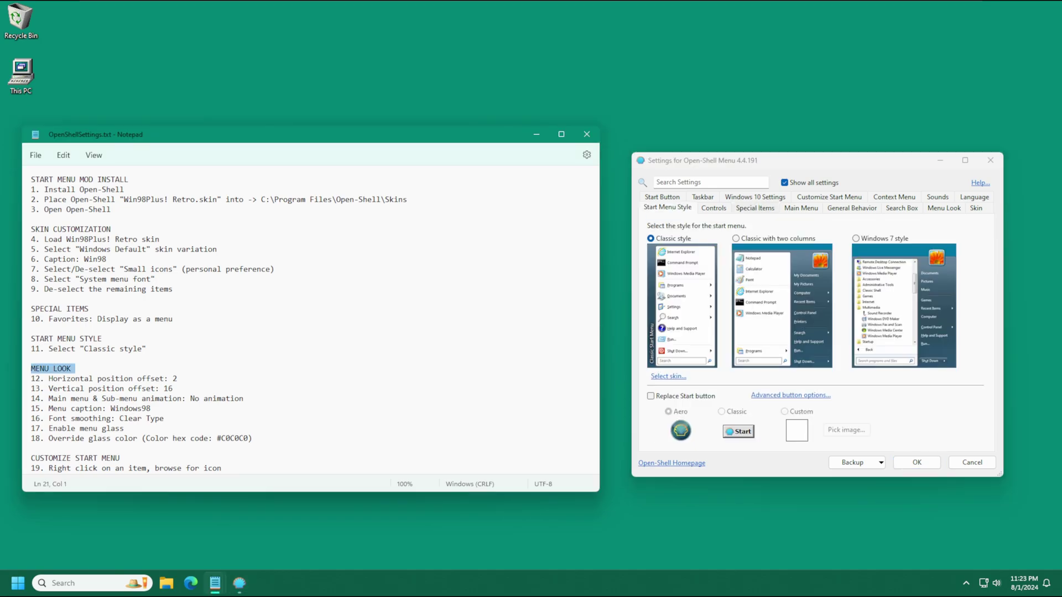
Step: In the menu look settings, set the horizontal position offset to 2 and the vertical position offset to 16
{"action": "left_click", "coordinate": [943, 208]}
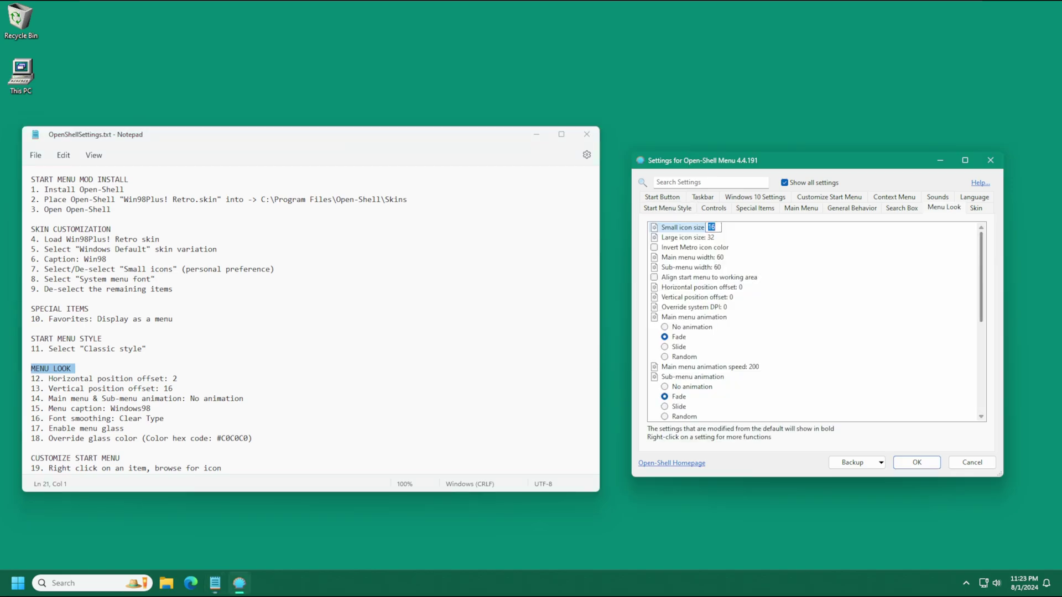
{"action": "scroll", "coordinate": [816, 322], "scroll_direction": "down", "scroll_amount": 1}
{"action": "scroll", "coordinate": [817, 321], "scroll_direction": "up", "scroll_amount": 1}
{"action": "key", "text": "super"}
{"action": "key", "text": "super"}
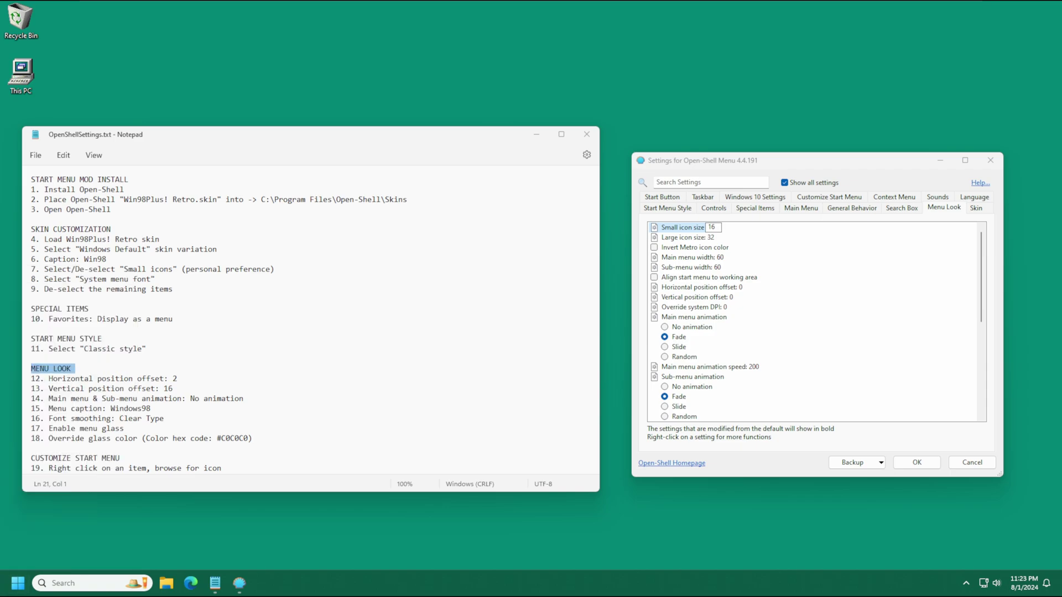
{"action": "key", "text": "alt+Tab"}
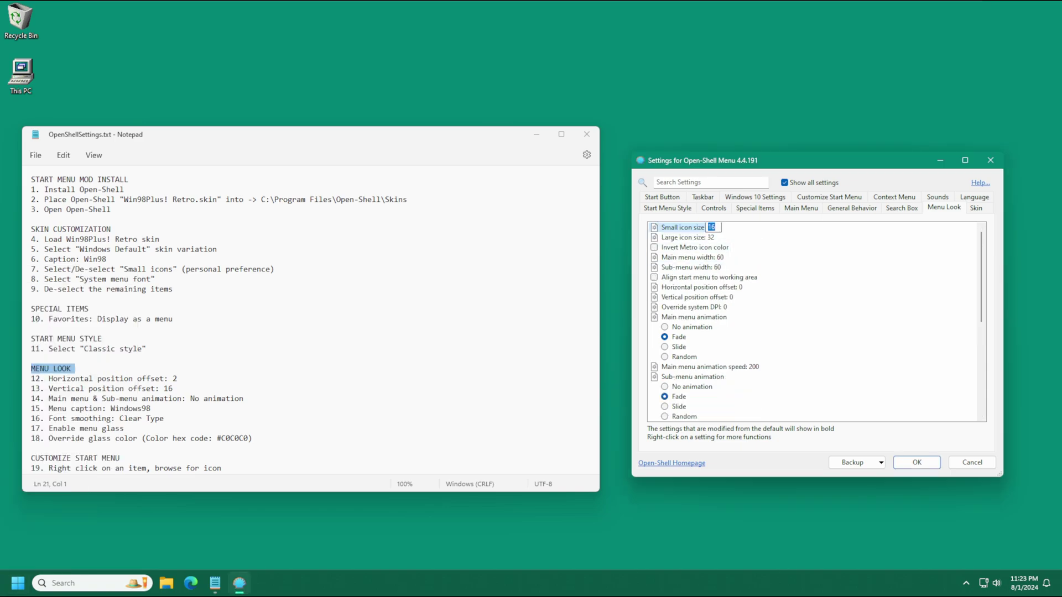
{"action": "left_click", "coordinate": [49, 379]}
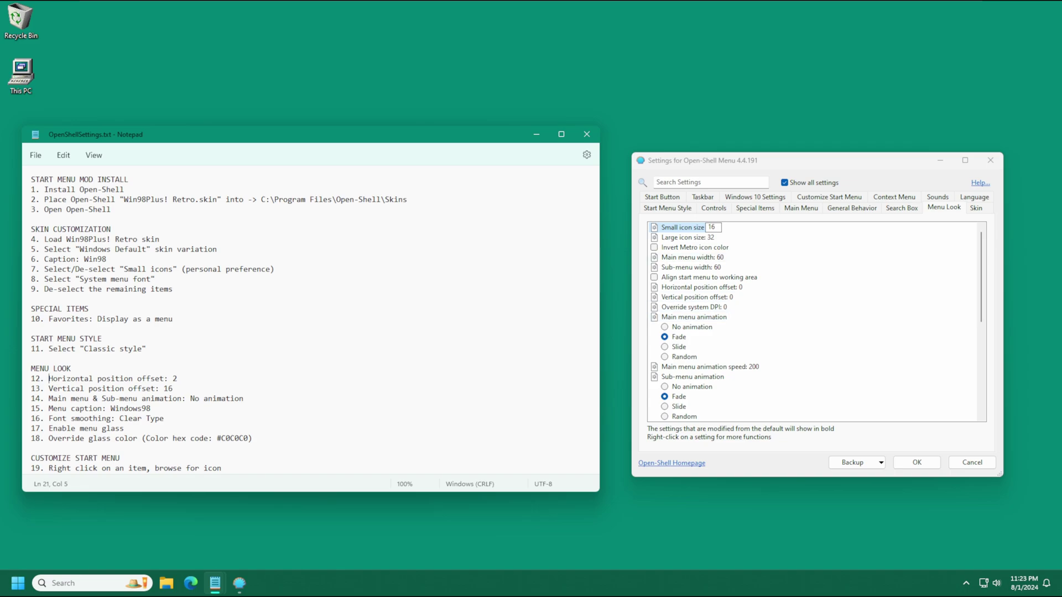
{"action": "left_click", "coordinate": [701, 287]}
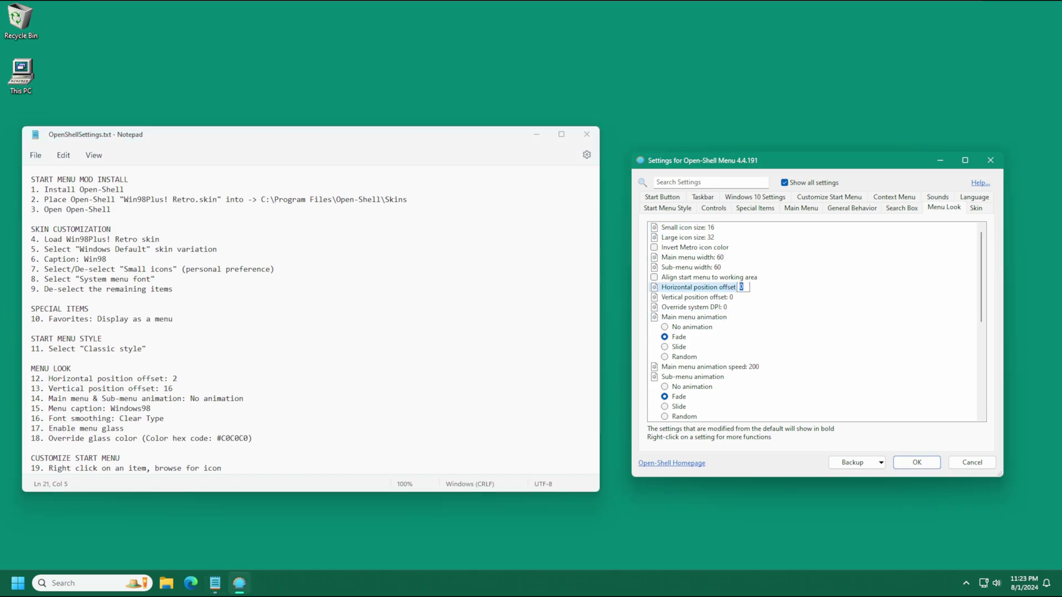
{"action": "type", "text": "2"}
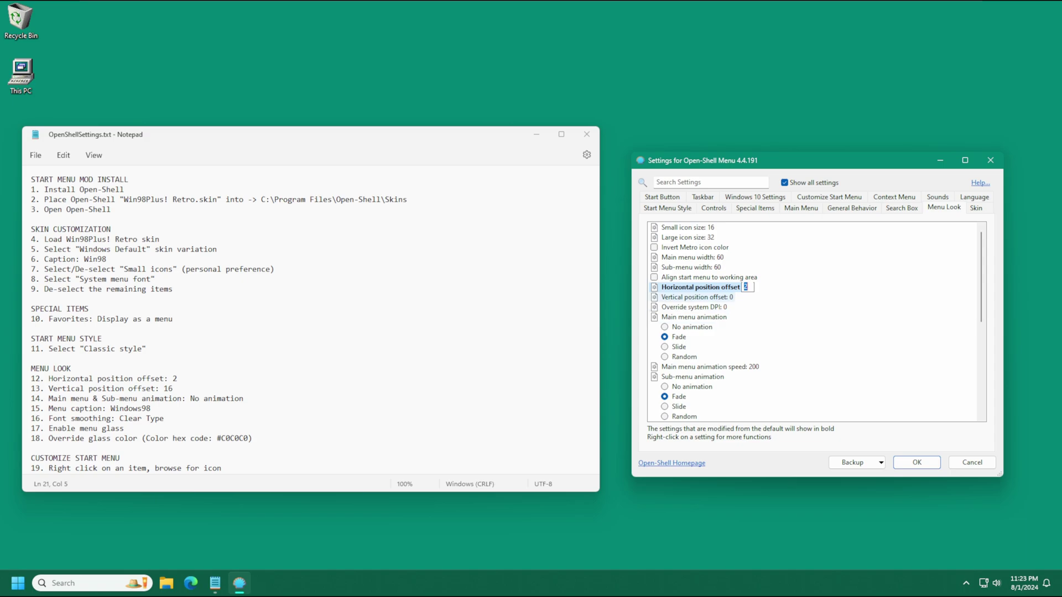
{"action": "left_click", "coordinate": [697, 297]}
{"action": "type", "text": "16"}
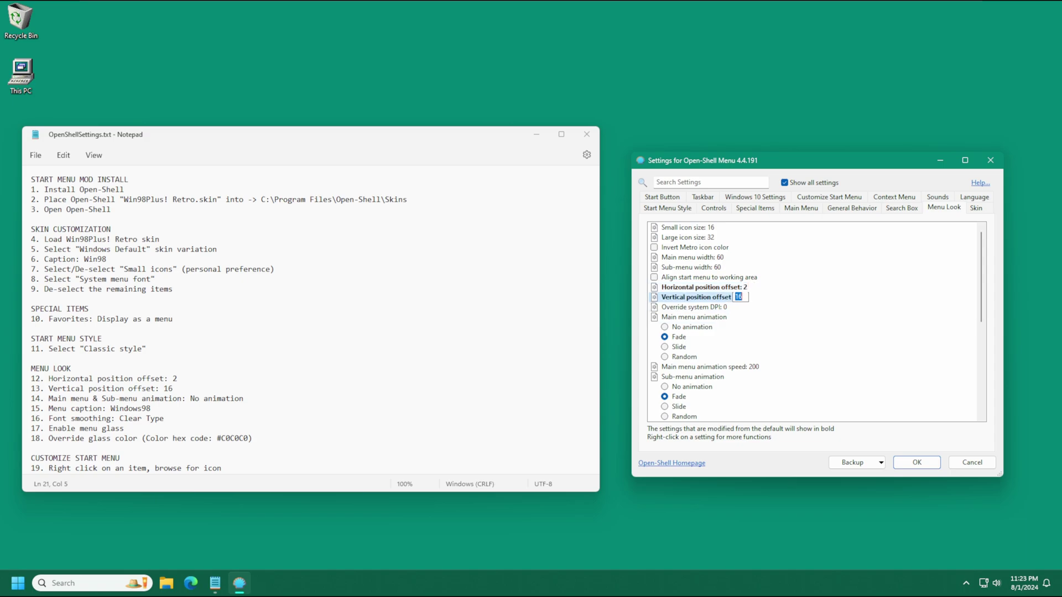
Step: Set the main menu and sub-menu animations to No animation, and the menu caption to Windows98
{"action": "scroll", "coordinate": [691, 287], "scroll_direction": "down", "scroll_amount": 2}
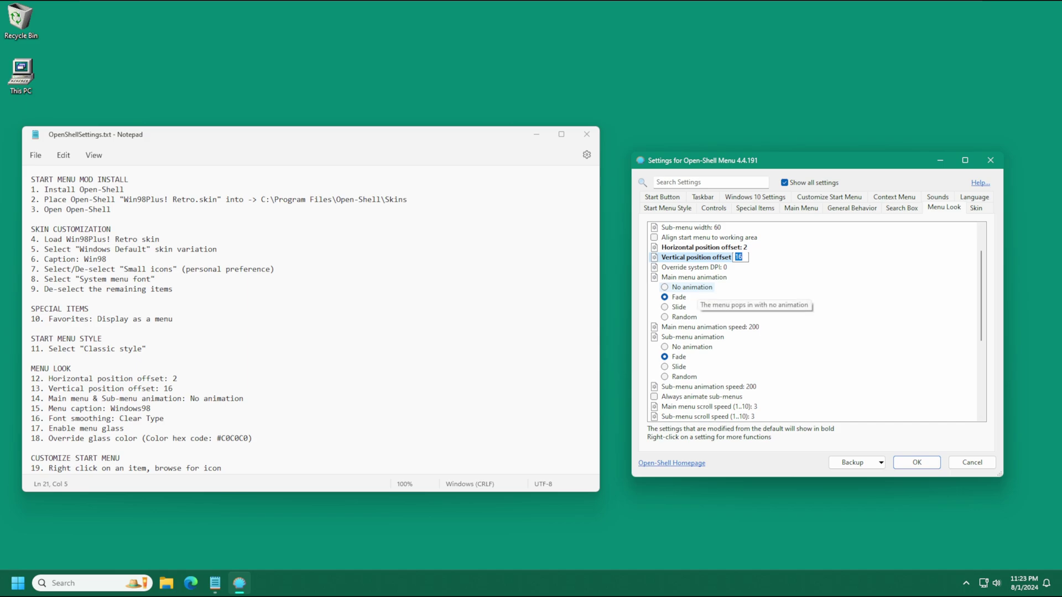
{"action": "left_click", "coordinate": [692, 287]}
{"action": "left_click", "coordinate": [691, 347]}
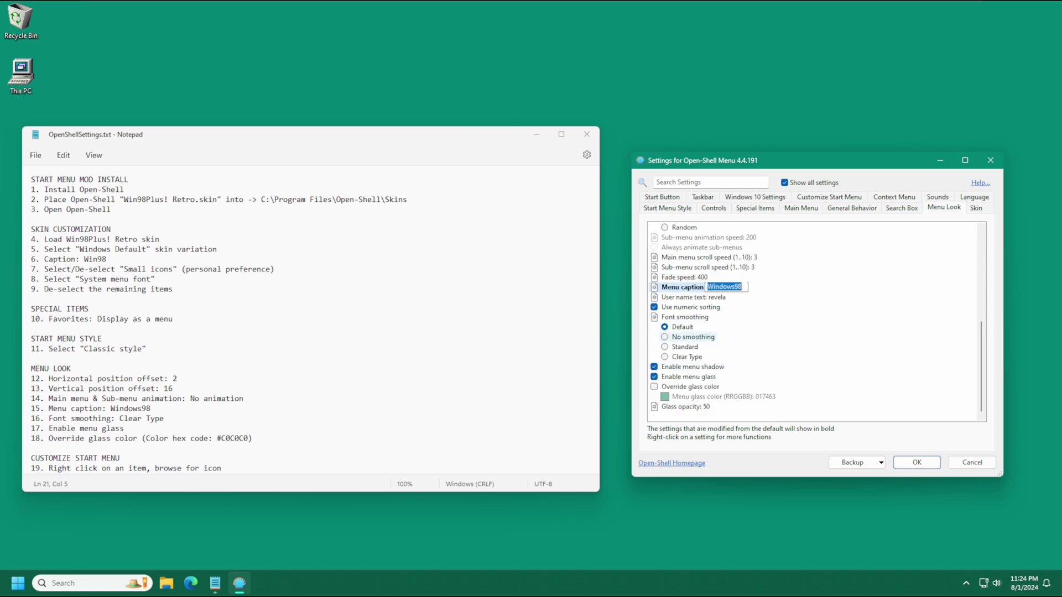
Step: Set the font smoothing to Clear Type and preview the start menu
{"action": "left_click", "coordinate": [686, 357]}
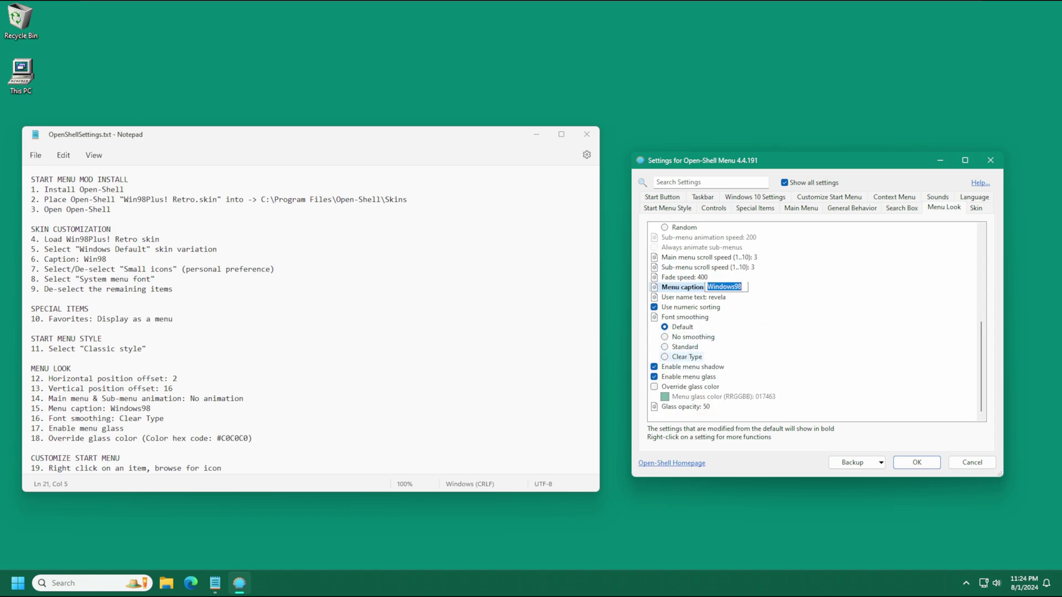
{"action": "key", "text": "super"}
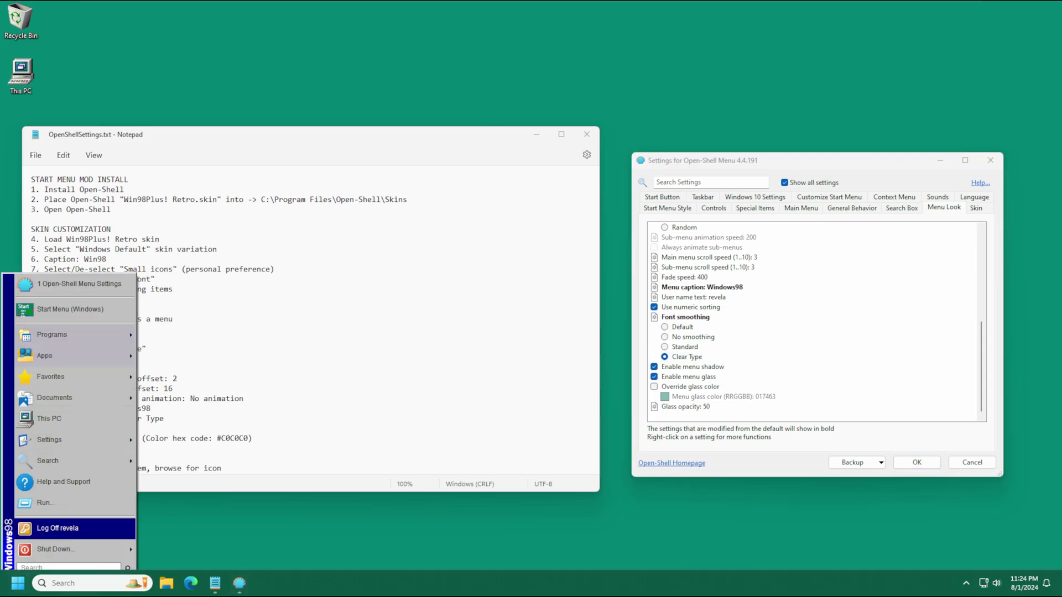
{"action": "key", "text": "Escape"}
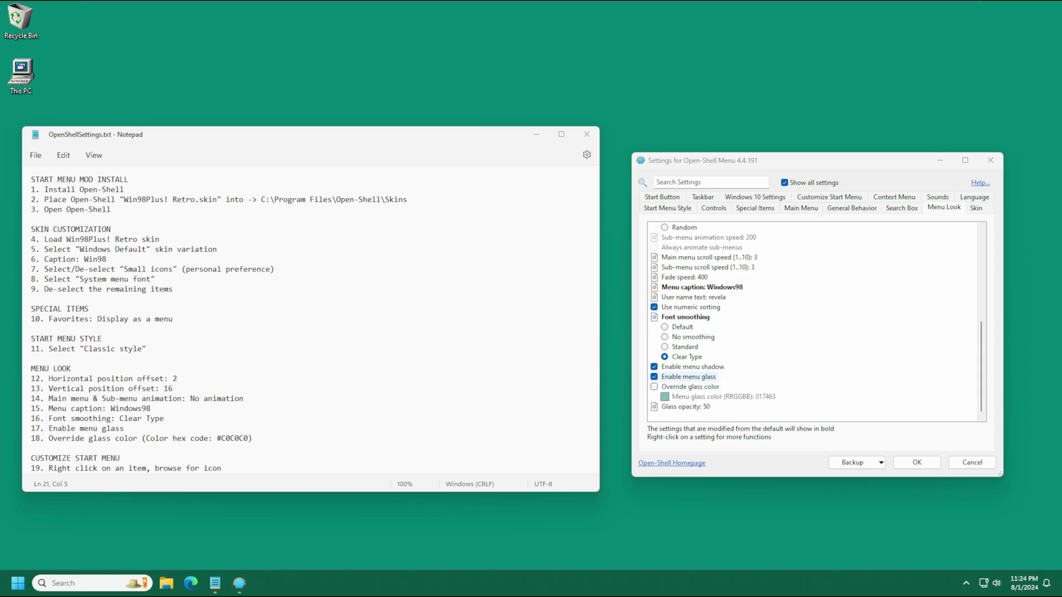
Step: Enable Override glass color and set the menu glass color to C0C0C0
{"action": "left_click", "coordinate": [654, 386]}
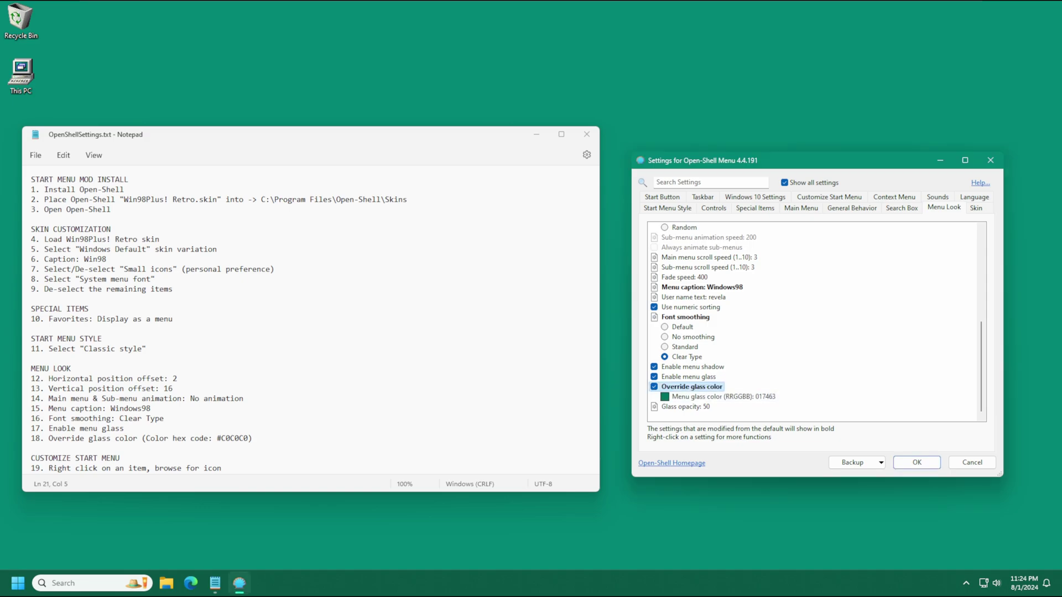
{"action": "left_click", "coordinate": [712, 397]}
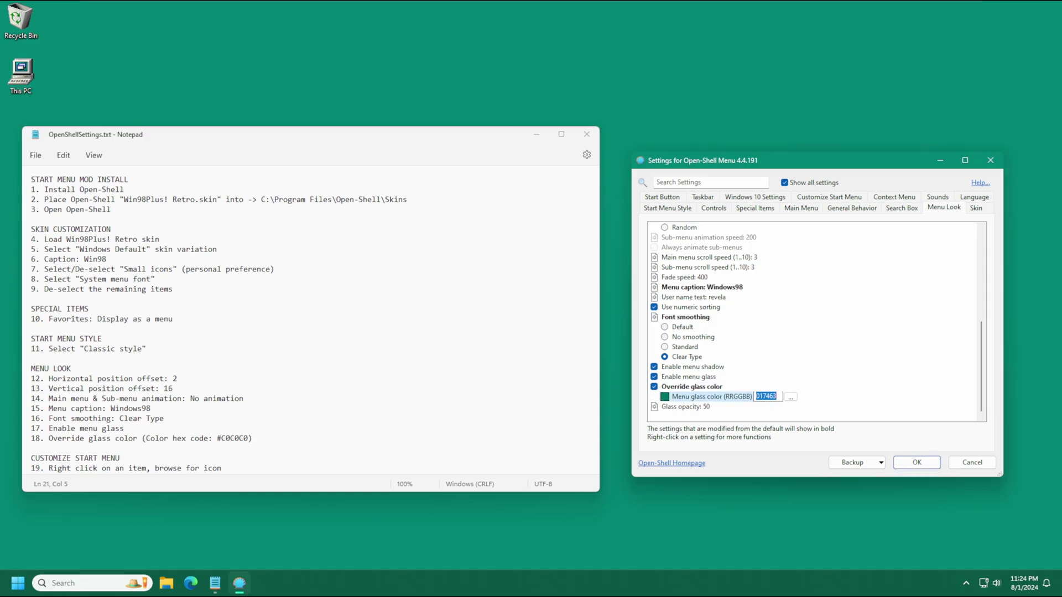
{"action": "type", "text": "C0C0C0"}
{"action": "key", "text": "Return"}
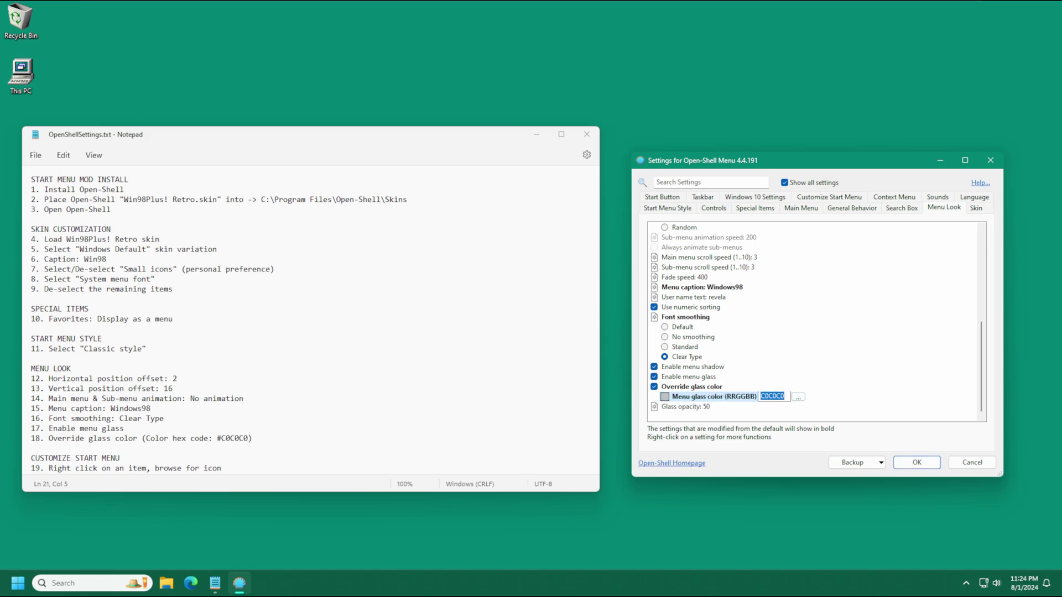
Step: Open the start menu customization settings and compare the current menu items with the icons in the start menu
{"action": "left_click", "coordinate": [48, 468]}
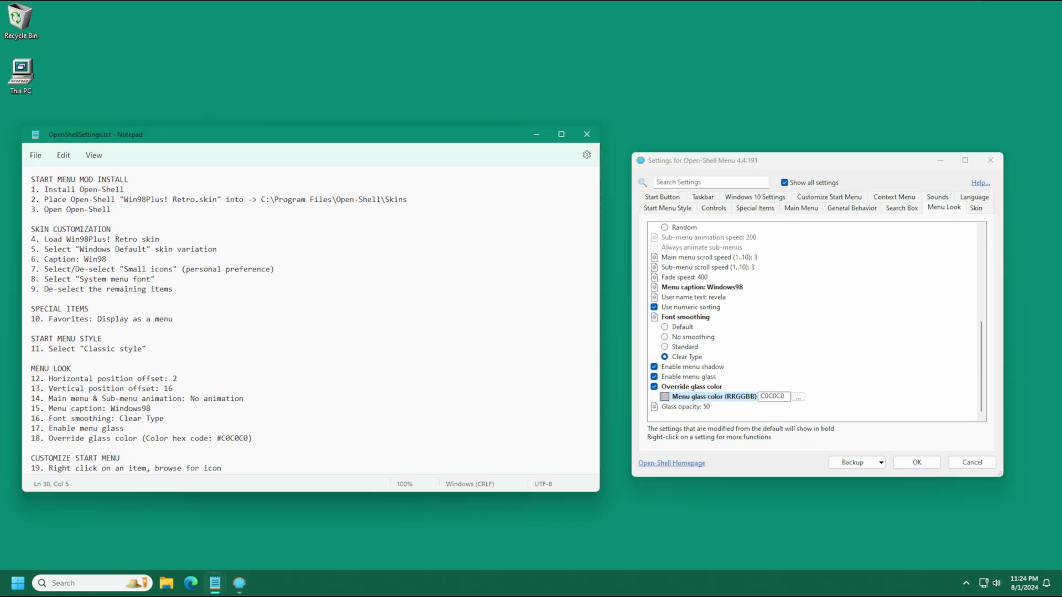
{"action": "left_click", "coordinate": [828, 197]}
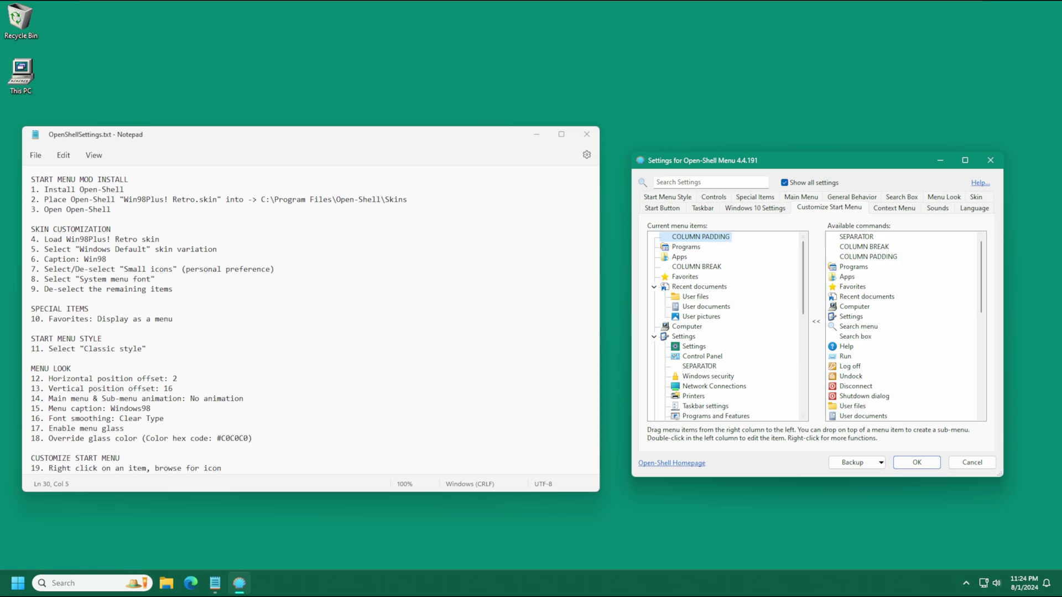
{"action": "left_click", "coordinate": [18, 583]}
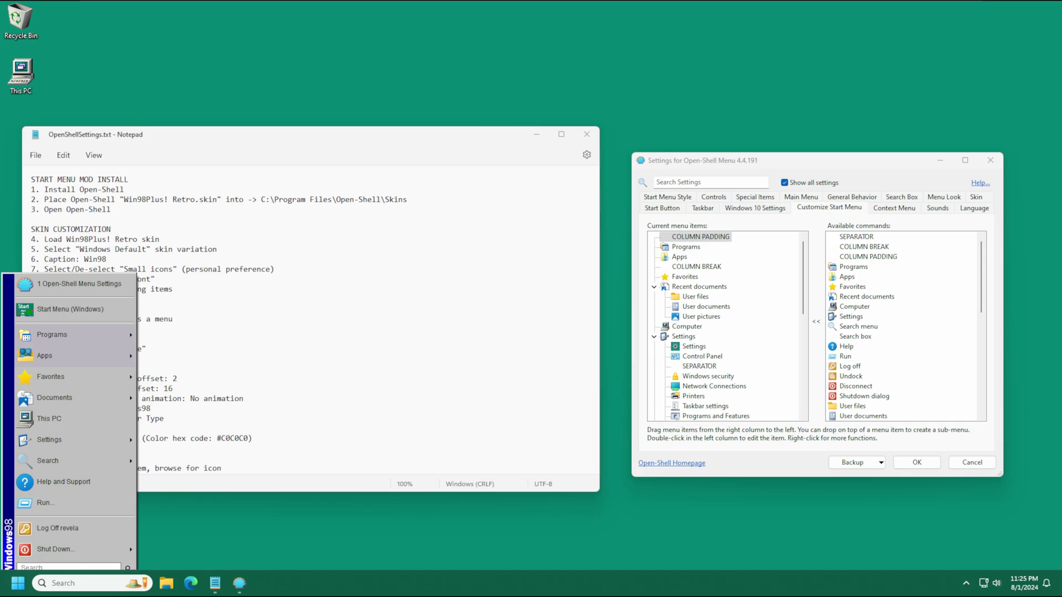
{"action": "key", "text": "Escape"}
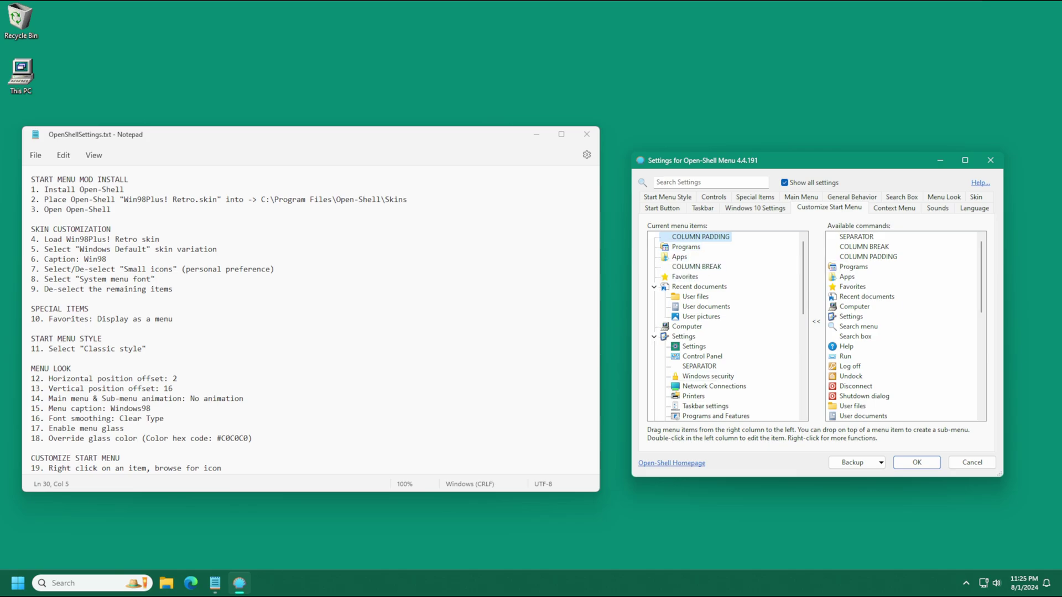
{"action": "left_click", "coordinate": [18, 583]}
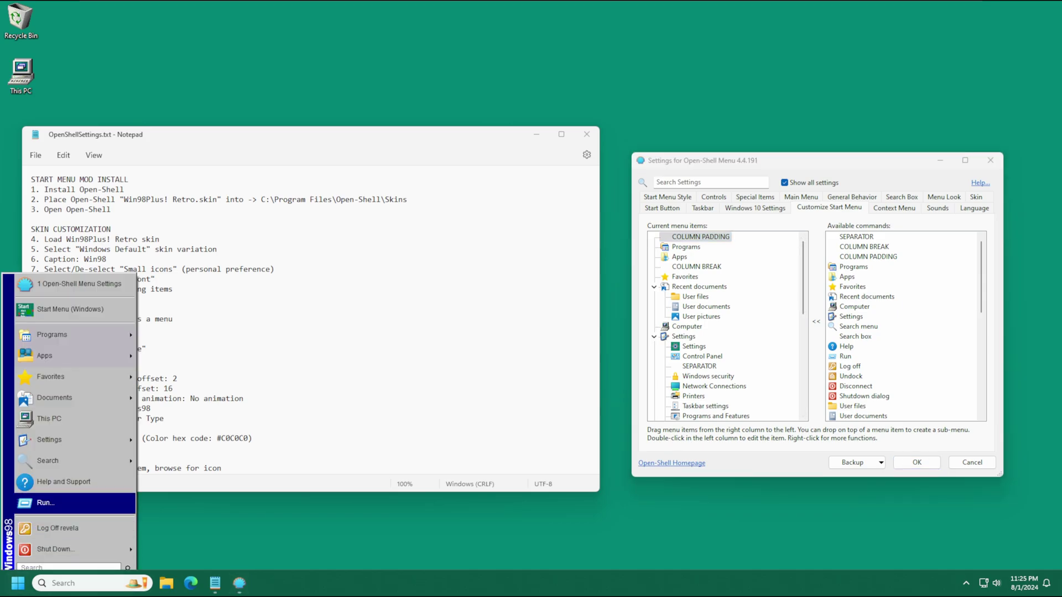
{"action": "mouse_move", "coordinate": [803, 277]}
{"action": "left_mouse_down"}
{"action": "mouse_move", "coordinate": [802, 296]}
{"action": "mouse_move", "coordinate": [803, 275]}
{"action": "left_mouse_up"}
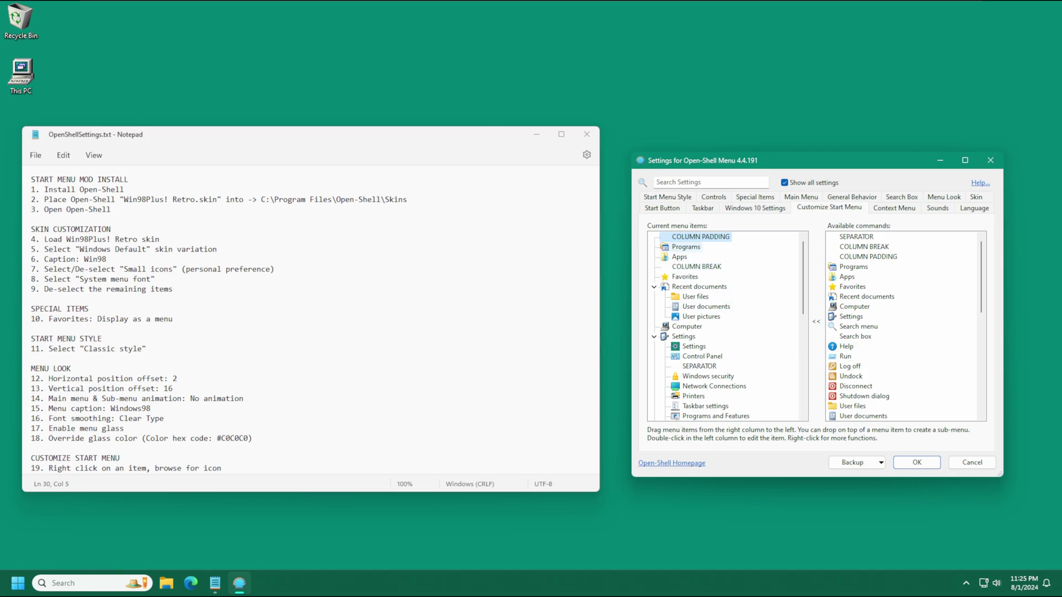
Step: Open the Programs menu item for editing
{"action": "left_click", "coordinate": [686, 247]}
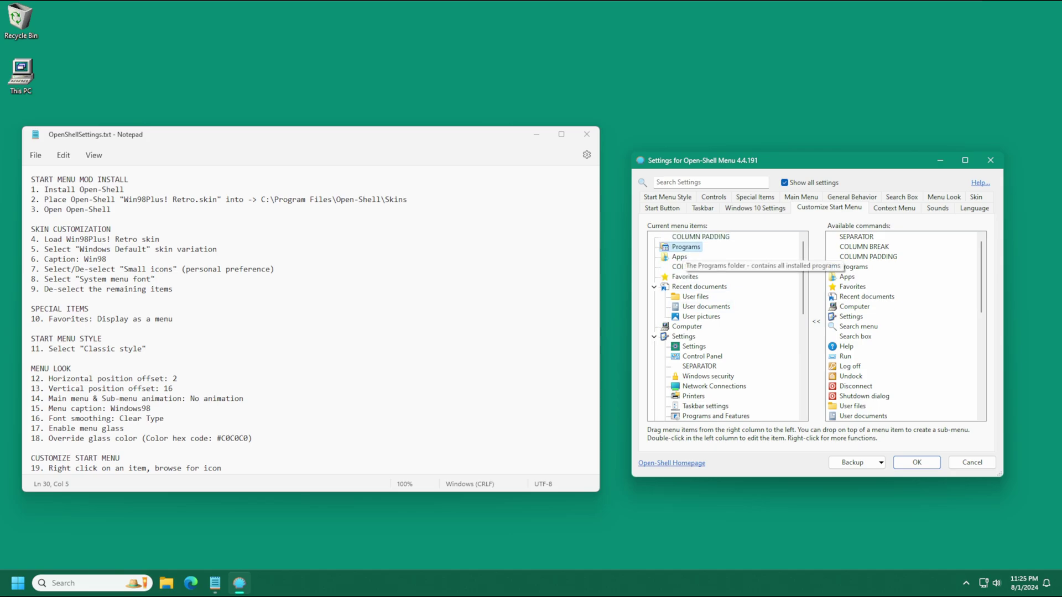
{"action": "right_click", "coordinate": [672, 246]}
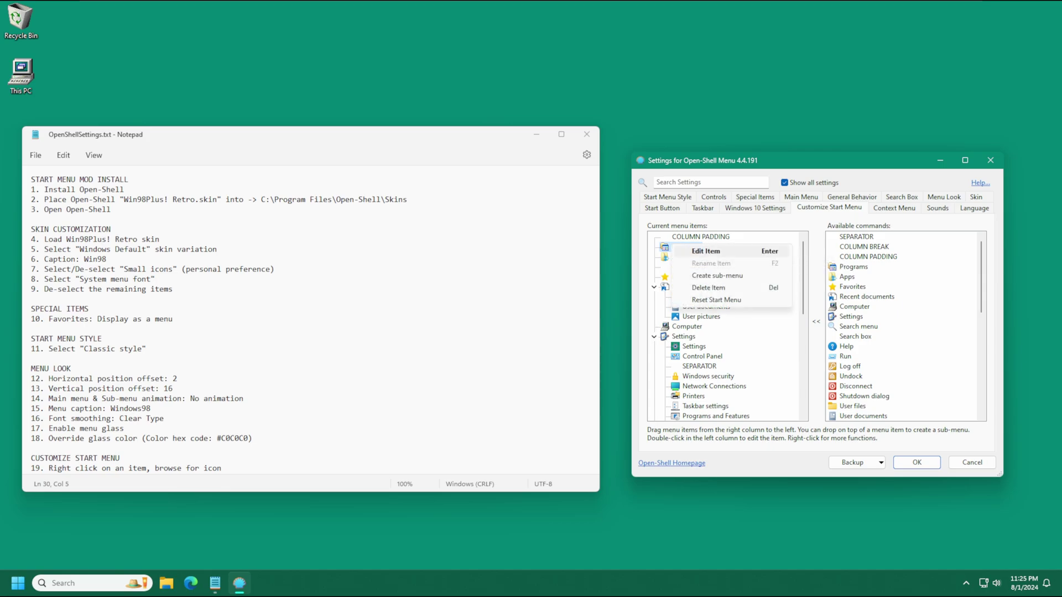
{"action": "left_click", "coordinate": [706, 251]}
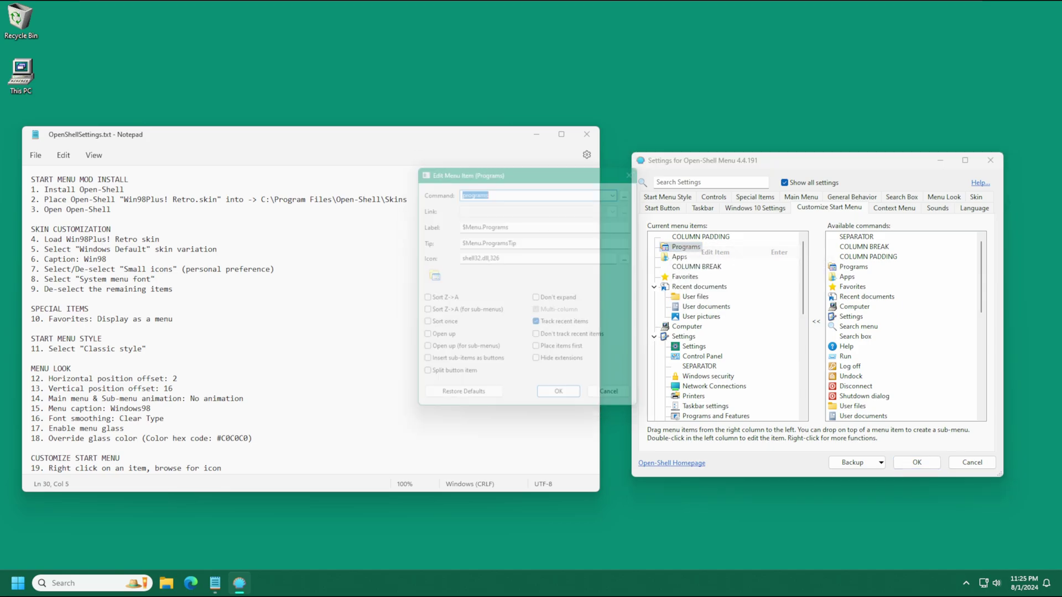
{"action": "left_click", "coordinate": [637, 257]}
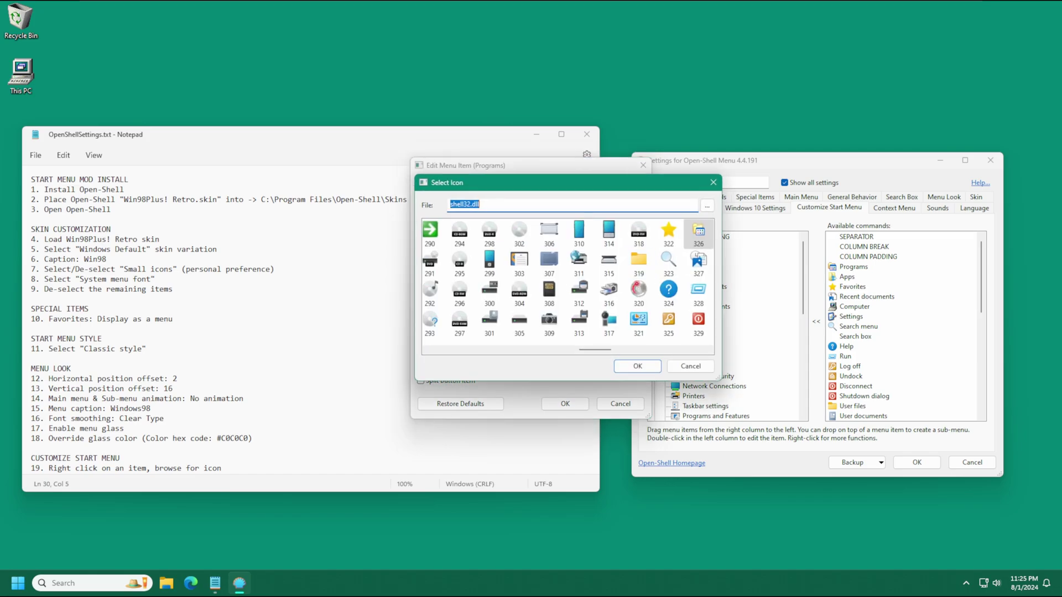
{"action": "left_click_drag", "start_coordinate": [687, 187], "coordinate": [953, 145]}
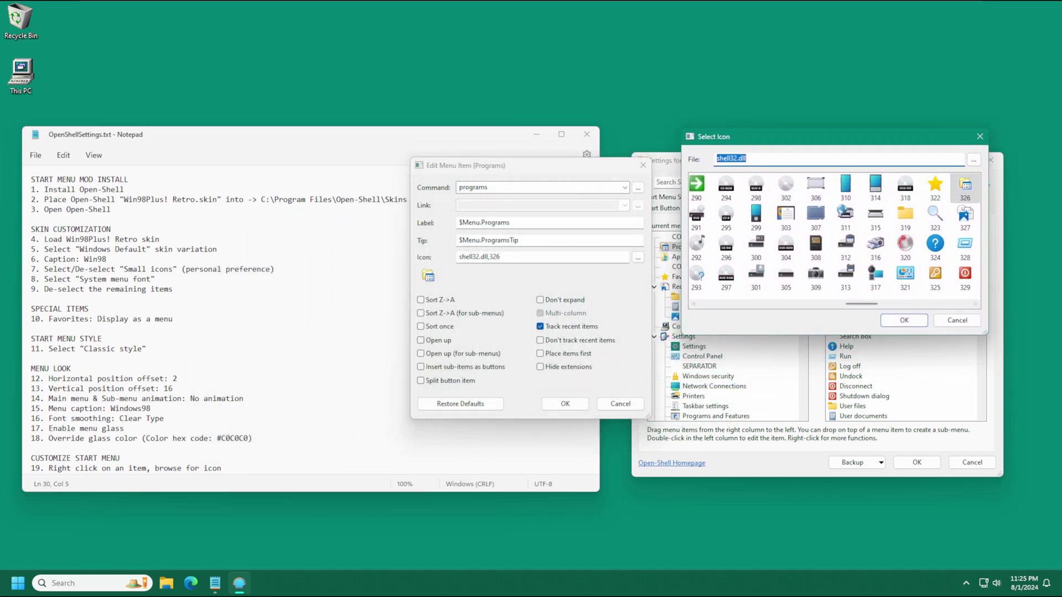
{"action": "left_click", "coordinate": [956, 323]}
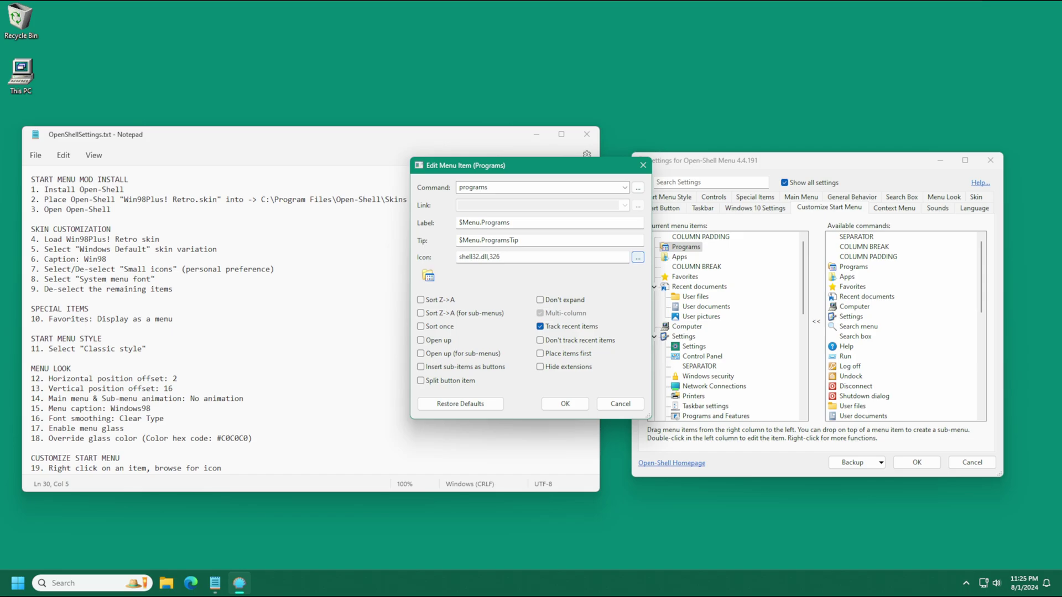
Step: Browse for a new Programs icon in Downloads\win98_icons\windows98-icons\the chosen ones\ICOs
{"action": "left_click", "coordinate": [637, 256]}
{"action": "left_click", "coordinate": [973, 160]}
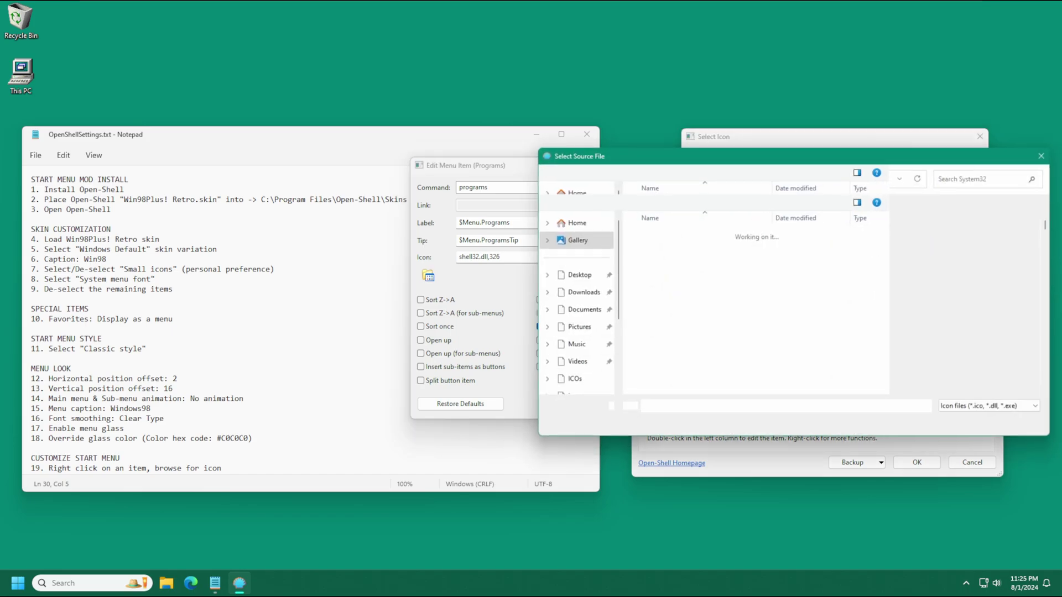
{"action": "left_click", "coordinate": [582, 292]}
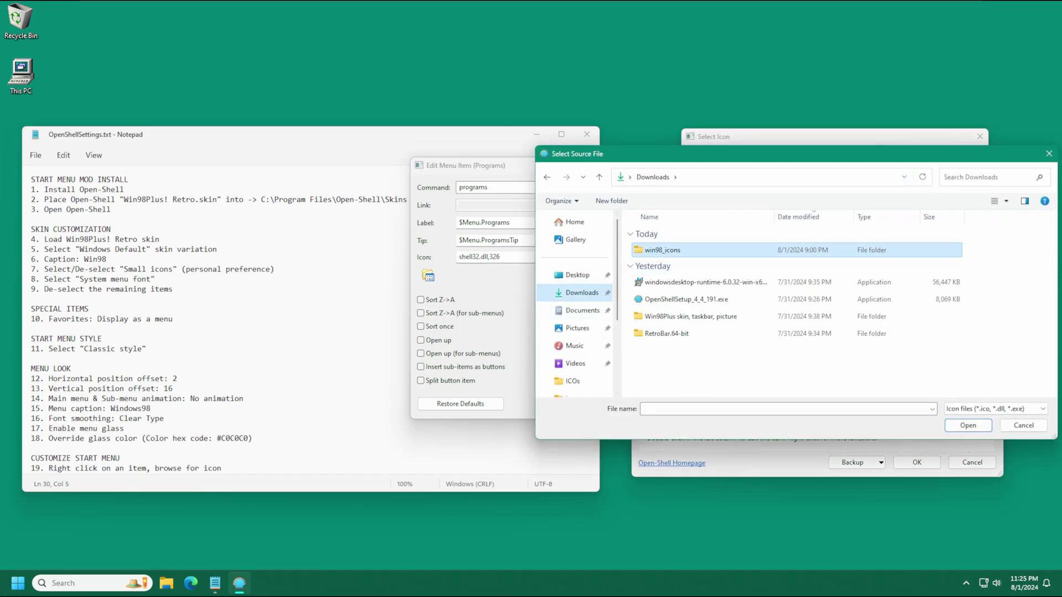
{"action": "double_click", "coordinate": [664, 250]}
{"action": "double_click", "coordinate": [664, 250]}
{"action": "double_click", "coordinate": [664, 250]}
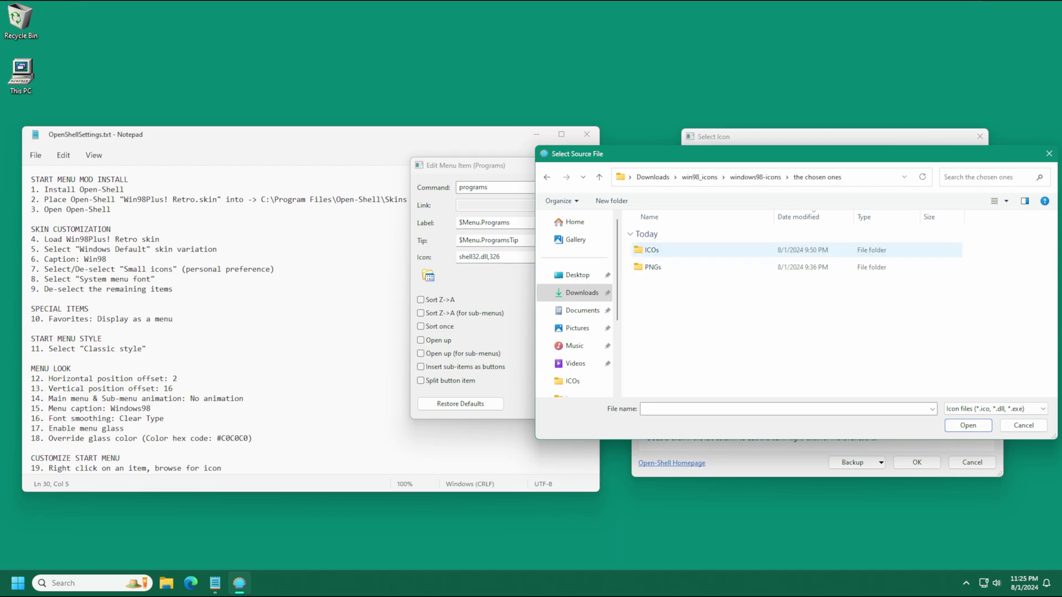
{"action": "double_click", "coordinate": [664, 250]}
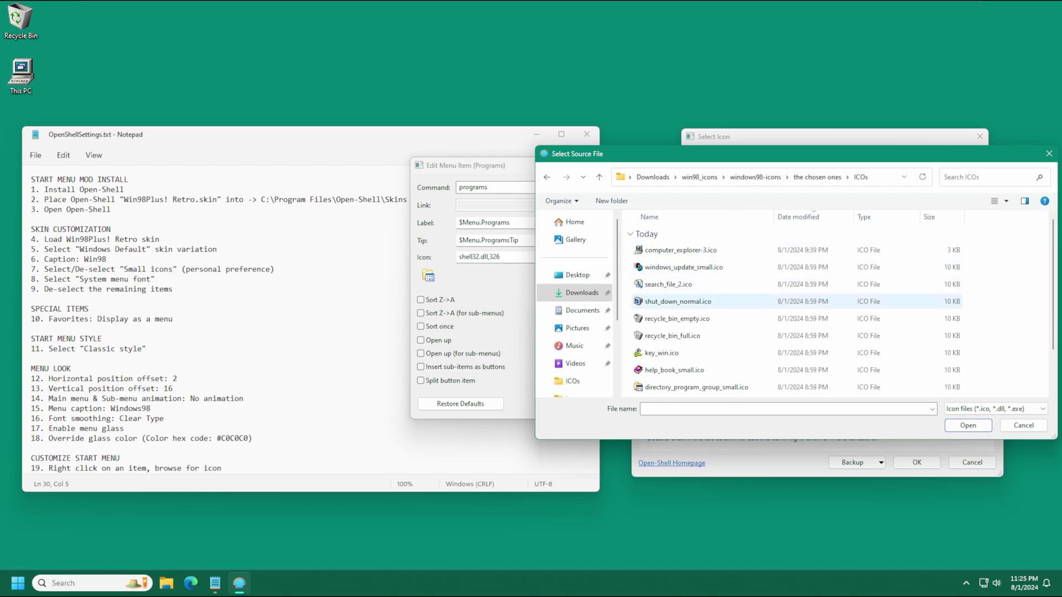
Step: Set the Programs menu item's icon to directory_program_group_small.ico and save the item
{"action": "scroll", "coordinate": [691, 335], "scroll_direction": "down", "scroll_amount": 1}
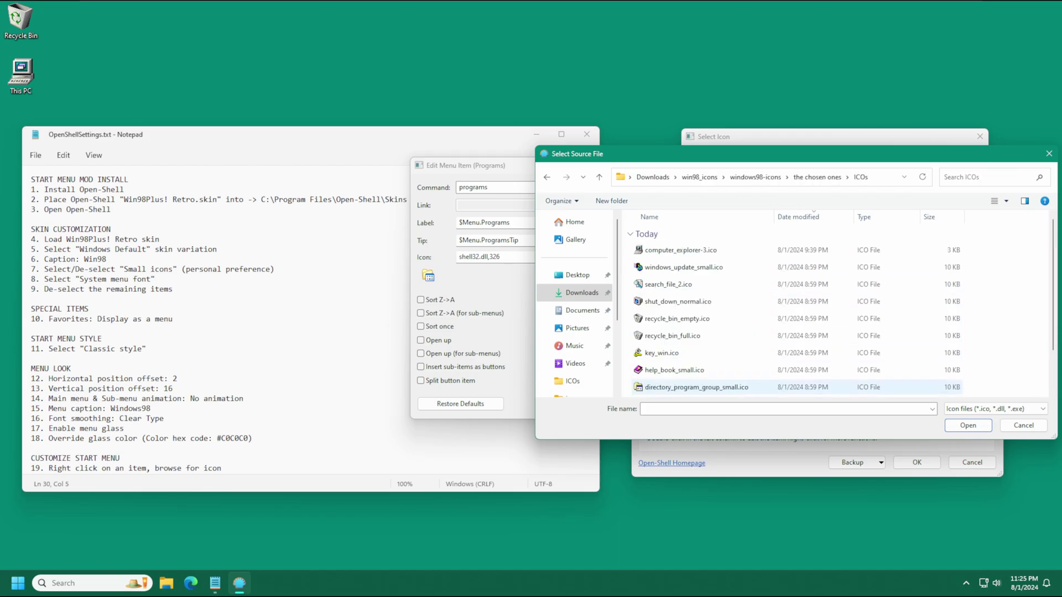
{"action": "scroll", "coordinate": [691, 309], "scroll_direction": "up", "scroll_amount": 1}
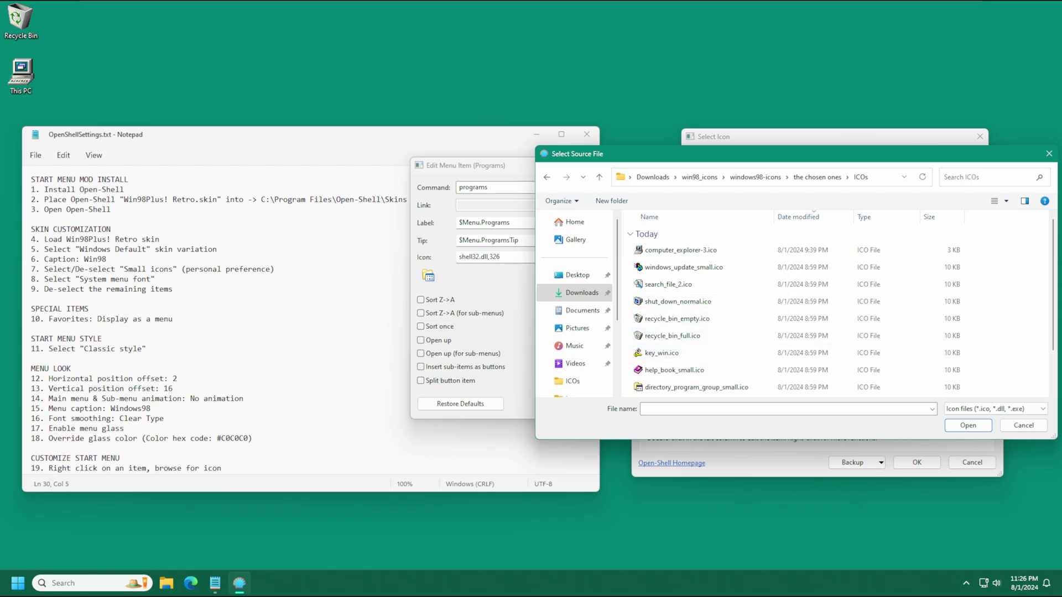
{"action": "left_click", "coordinate": [696, 387]}
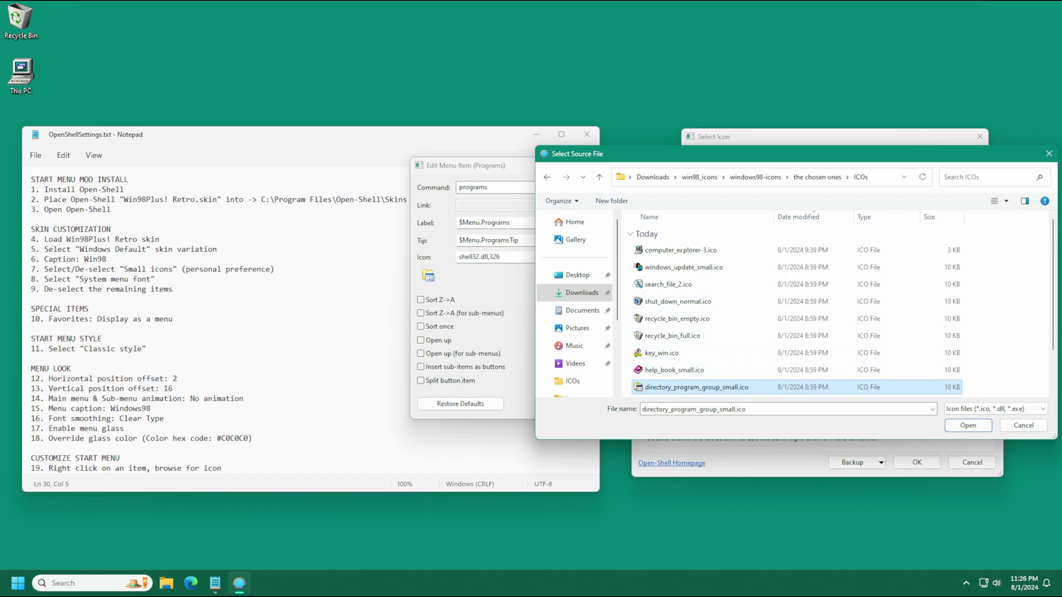
{"action": "double_click", "coordinate": [696, 387]}
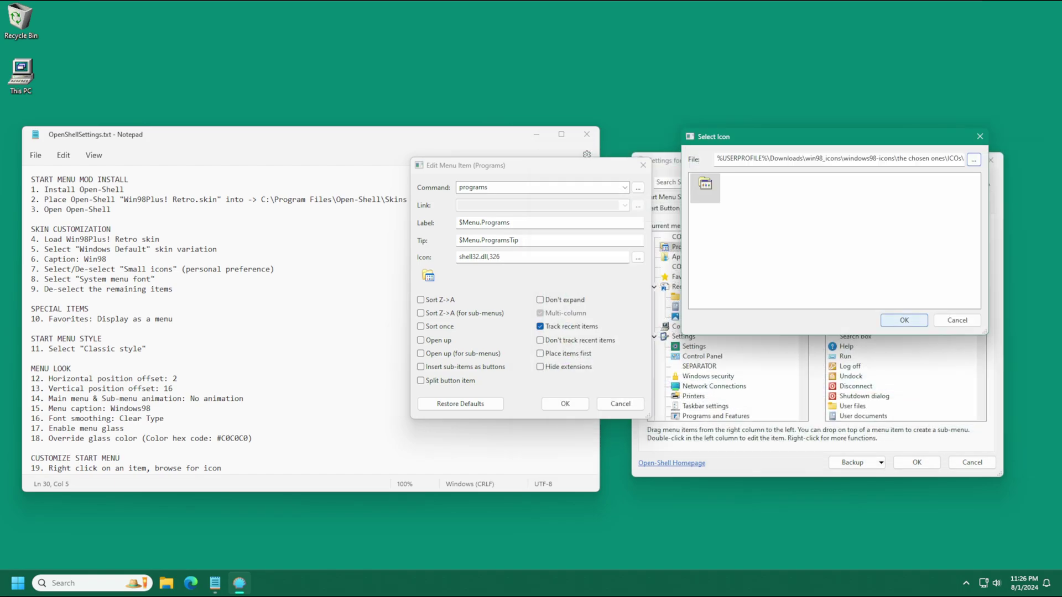
{"action": "key", "text": "Return"}
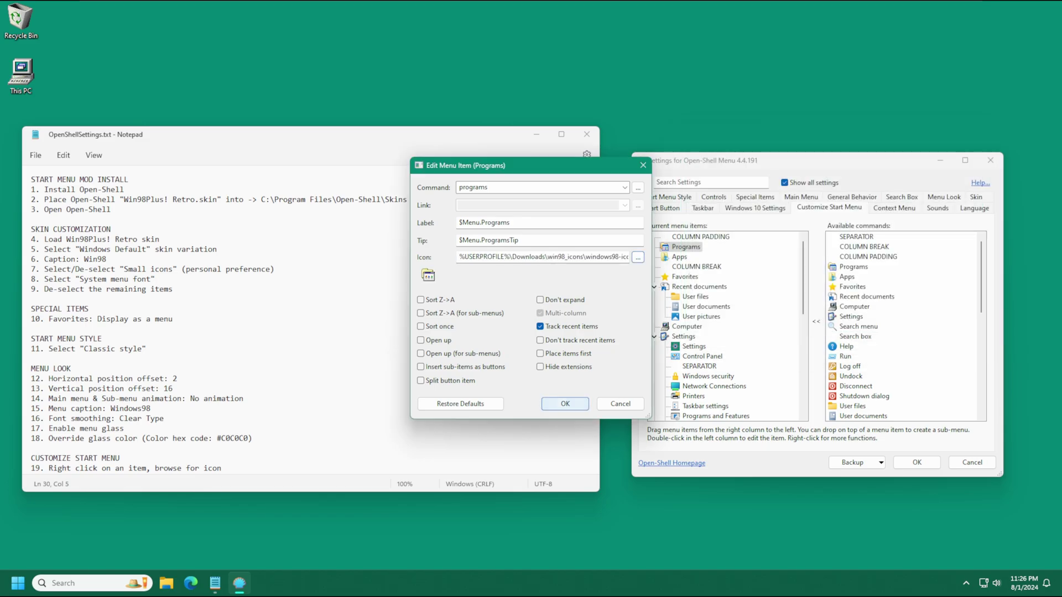
{"action": "key", "text": "Return"}
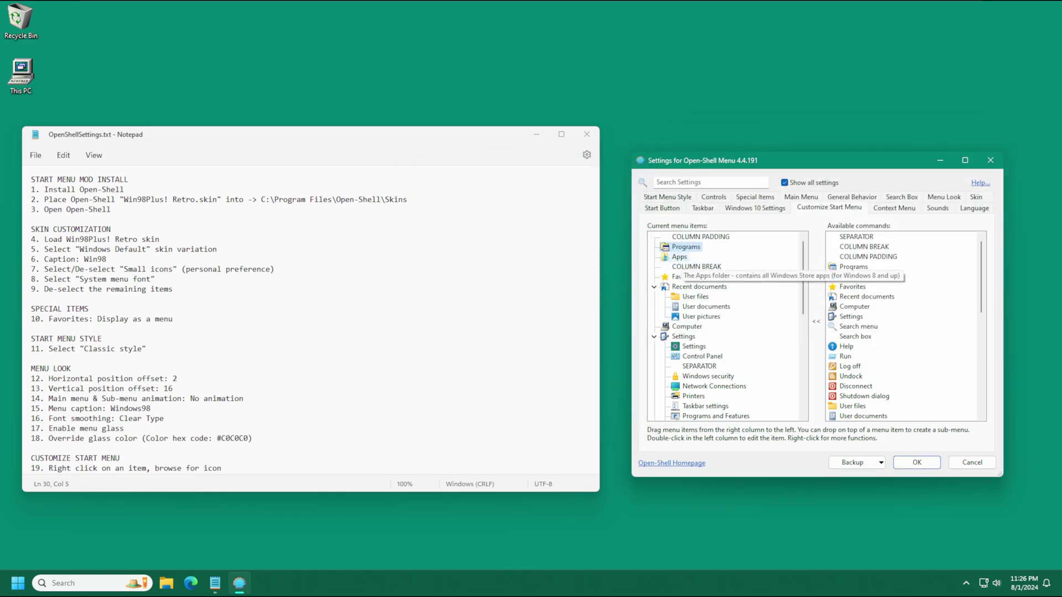
Step: Edit the Apps menu item to use a Windows 98 application icon from the ICOs folder
{"action": "right_click", "coordinate": [677, 258]}
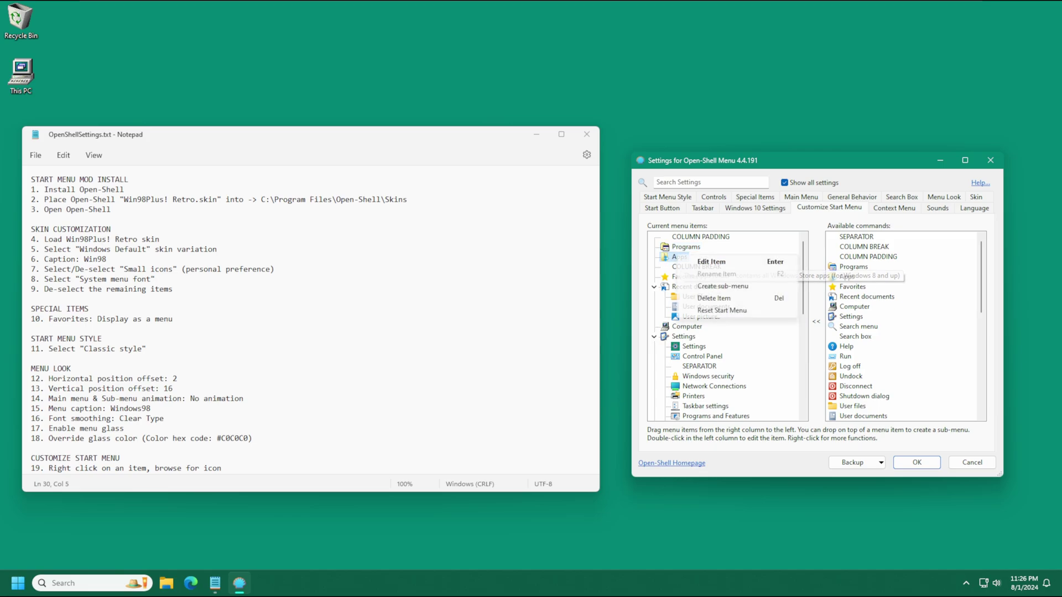
{"action": "left_click", "coordinate": [698, 262]}
{"action": "left_click", "coordinate": [636, 256]}
{"action": "scroll", "coordinate": [705, 285], "scroll_direction": "down", "scroll_amount": 1}
{"action": "double_click", "coordinate": [705, 388]}
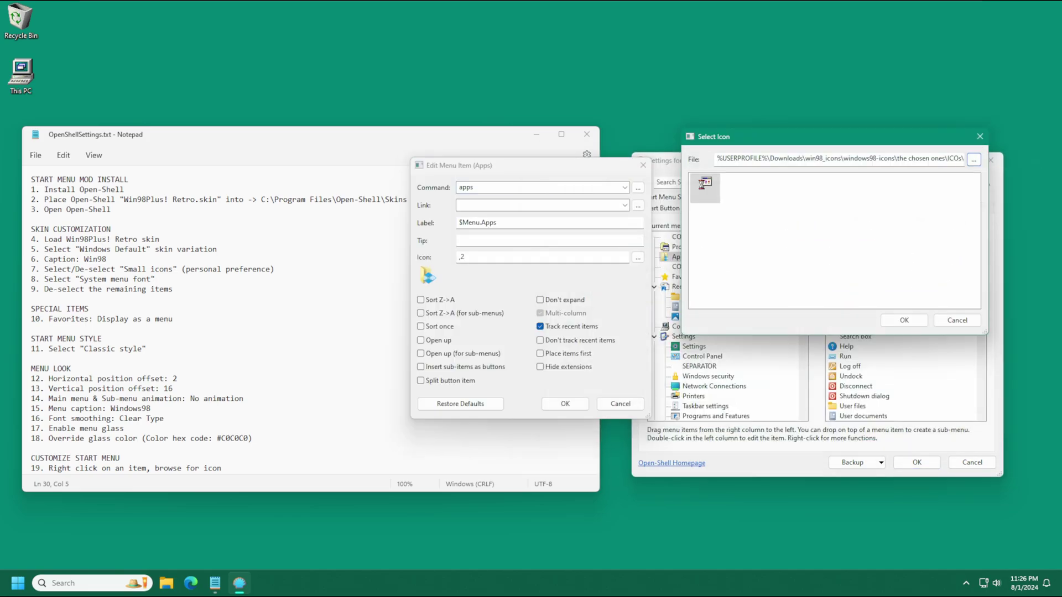
{"action": "key", "text": "Return"}
{"action": "key", "text": "Return"}
Step: Delete the Apps item from the current menu items and open the Favorites item for editing
{"action": "right_click", "coordinate": [685, 256]}
{"action": "left_click", "coordinate": [721, 297]}
{"action": "right_click", "coordinate": [687, 267]}
{"action": "left_click", "coordinate": [718, 271]}
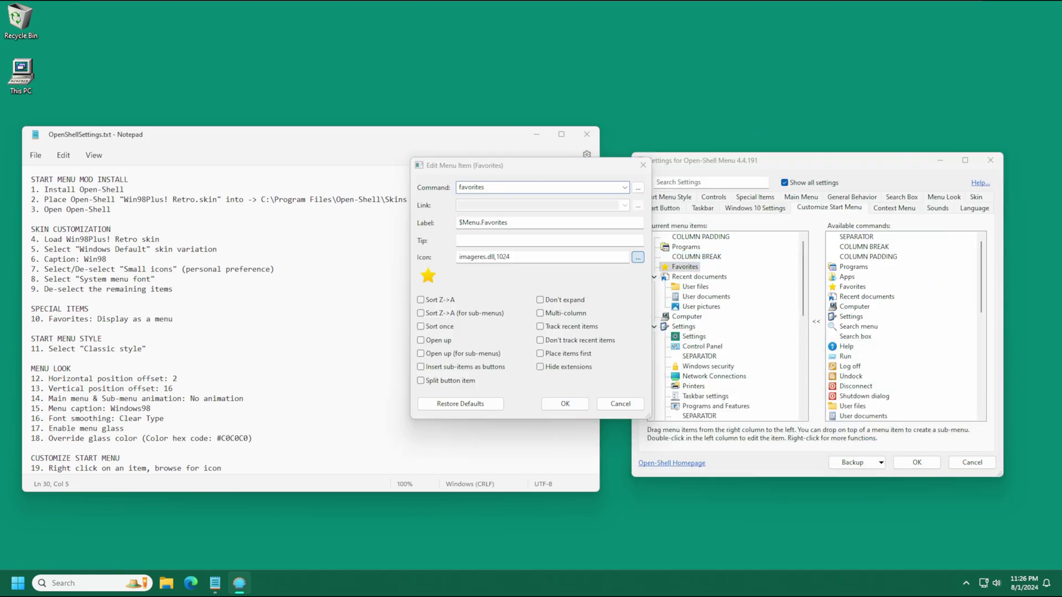
Step: Search the Windows 98 ico folder for a Favorites icon using "star" and "fav", closing the file selection without choosing one
{"action": "left_click", "coordinate": [636, 257]}
{"action": "left_click", "coordinate": [582, 292]}
{"action": "double_click", "coordinate": [662, 250]}
{"action": "double_click", "coordinate": [662, 250]}
{"action": "double_click", "coordinate": [662, 250]}
{"action": "left_click", "coordinate": [987, 177]}
{"action": "type", "text": "star"}
{"action": "key", "text": "ctrl+a"}
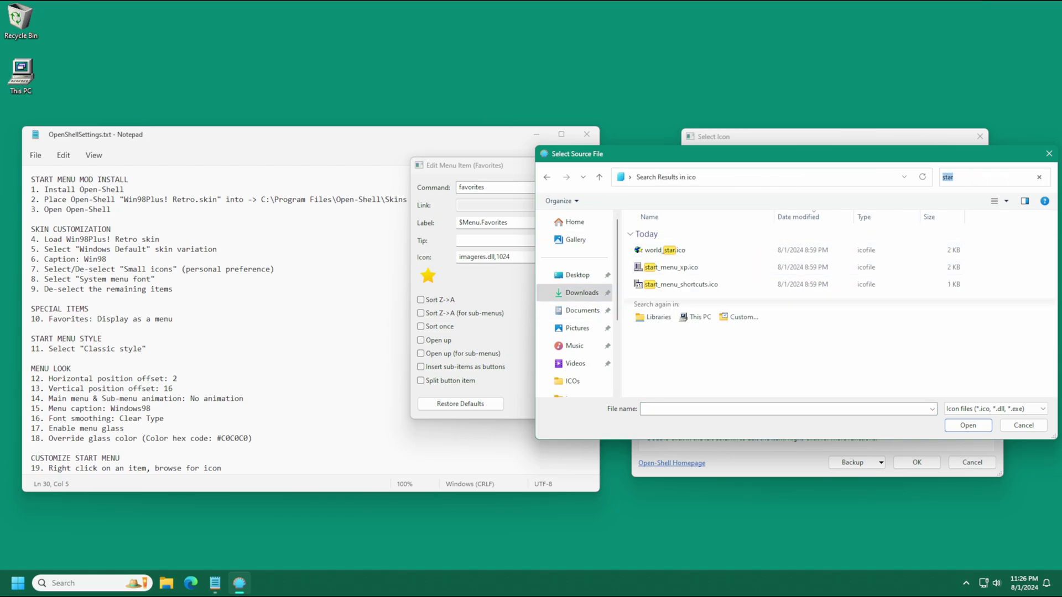
{"action": "type", "text": "fav"}
{"action": "left_click", "coordinate": [1022, 426]}
Step: Set the Favorites menu item's icon to directory_favorites_small.ico and save the item
{"action": "left_click", "coordinate": [968, 159]}
{"action": "double_click", "coordinate": [681, 301]}
{"action": "left_click", "coordinate": [907, 346]}
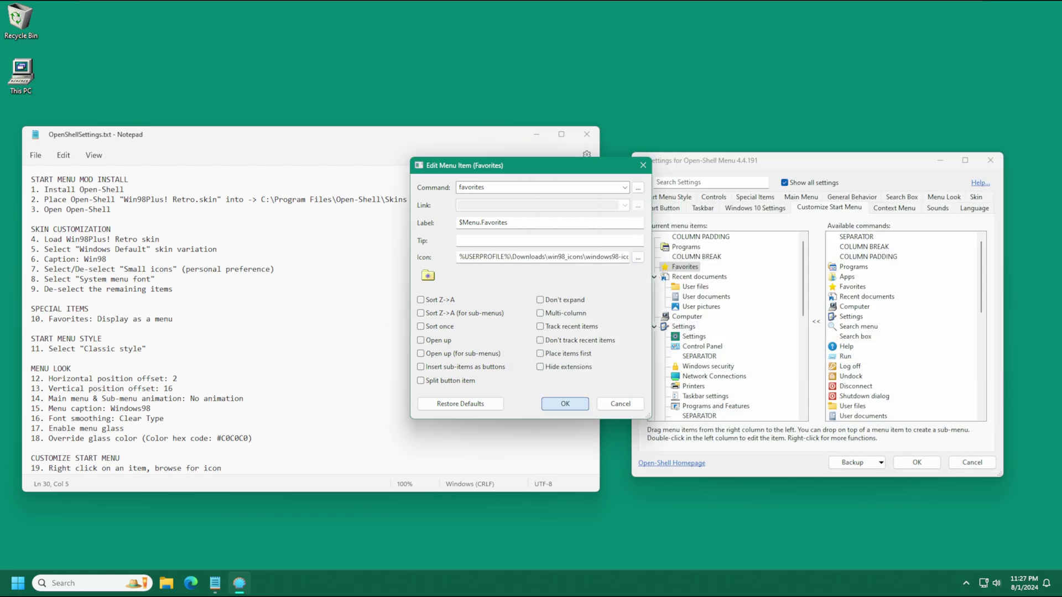
{"action": "left_click", "coordinate": [565, 403]}
Step: Change the Recent documents menu item's icon to directory_open_file_mydocs.ico from the ICOs folder and save it
{"action": "right_click", "coordinate": [689, 277]}
{"action": "left_click", "coordinate": [18, 583]}
{"action": "double_click", "coordinate": [698, 276]}
{"action": "left_click", "coordinate": [637, 257]}
{"action": "left_click", "coordinate": [968, 160]}
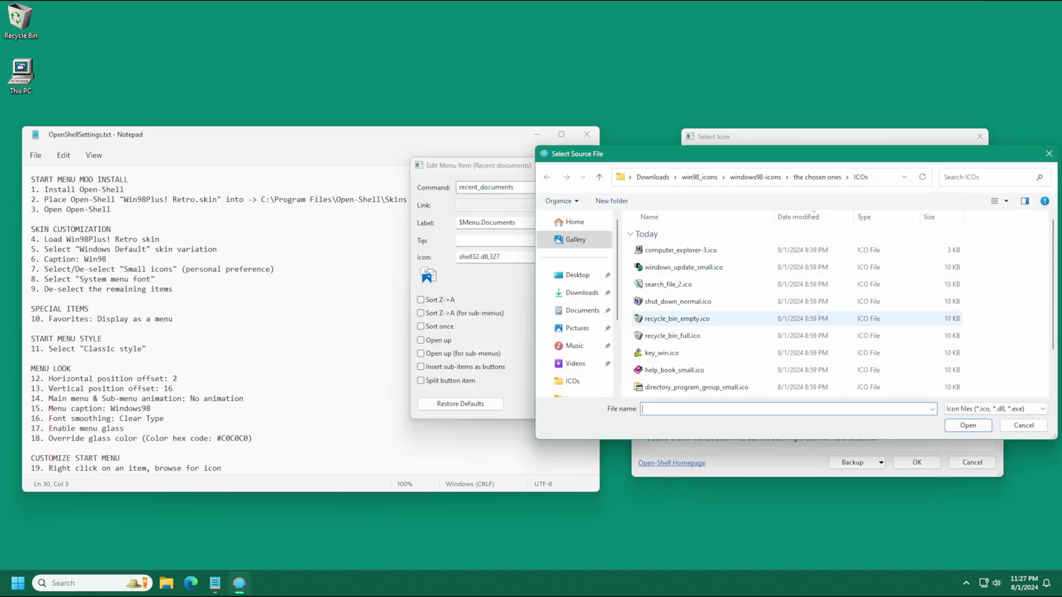
{"action": "left_click_drag", "start_coordinate": [703, 155], "coordinate": [655, 144]}
{"action": "scroll", "coordinate": [664, 317], "scroll_direction": "down", "scroll_amount": 1}
{"action": "double_click", "coordinate": [653, 358]}
{"action": "left_click", "coordinate": [907, 345]}
{"action": "left_click", "coordinate": [566, 403]}
Step: Open the Settings menu item for editing and browse for its icon in the windows98-icons\ico folder
{"action": "double_click", "coordinate": [684, 327]}
{"action": "left_click", "coordinate": [637, 257]}
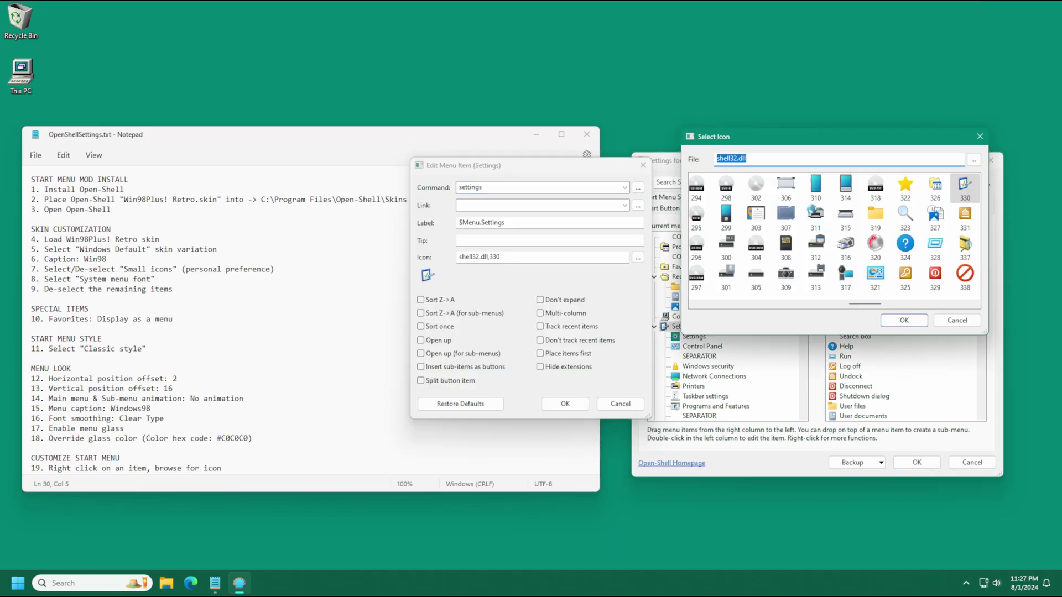
{"action": "left_click", "coordinate": [968, 159]}
{"action": "left_click", "coordinate": [535, 281]}
{"action": "double_click", "coordinate": [662, 239]}
{"action": "double_click", "coordinate": [663, 238]}
{"action": "double_click", "coordinate": [662, 238]}
{"action": "left_click", "coordinate": [708, 166]}
{"action": "double_click", "coordinate": [619, 256]}
Step: Search the folder for "sett", set the Settings menu item's icon to settings_gear.ico and save the item
{"action": "left_click", "coordinate": [941, 165]}
{"action": "type", "text": "sett"}
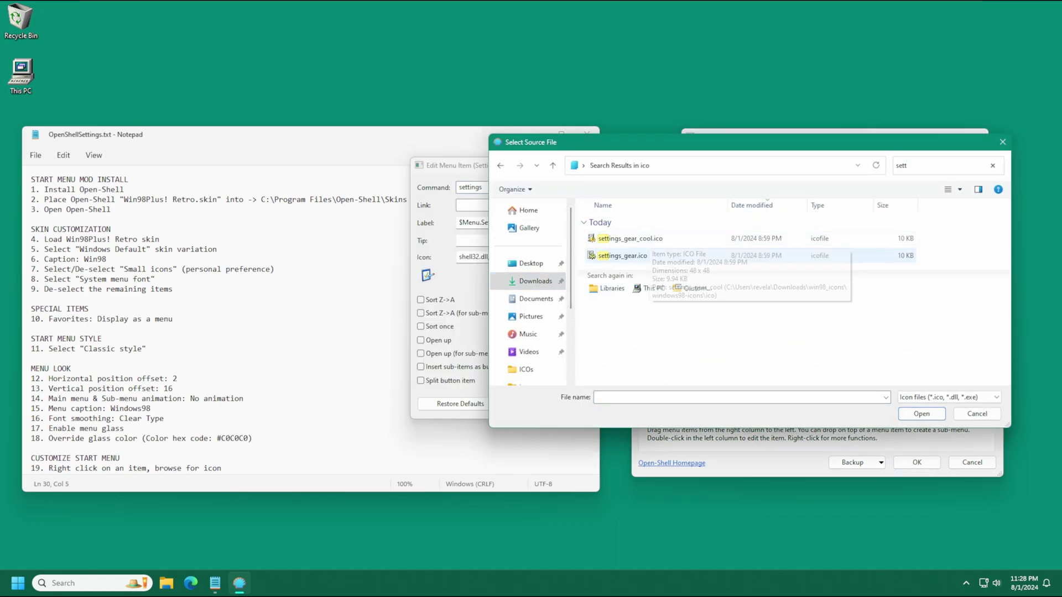
{"action": "double_click", "coordinate": [622, 256]}
{"action": "left_click", "coordinate": [907, 346]}
{"action": "left_click", "coordinate": [566, 403]}
Step: Change the Search menu item's icon to search_file_2.ico from the chosen ones\ICOs folder and save it
{"action": "double_click", "coordinate": [691, 336]}
{"action": "left_click", "coordinate": [638, 257]}
{"action": "left_click", "coordinate": [967, 159]}
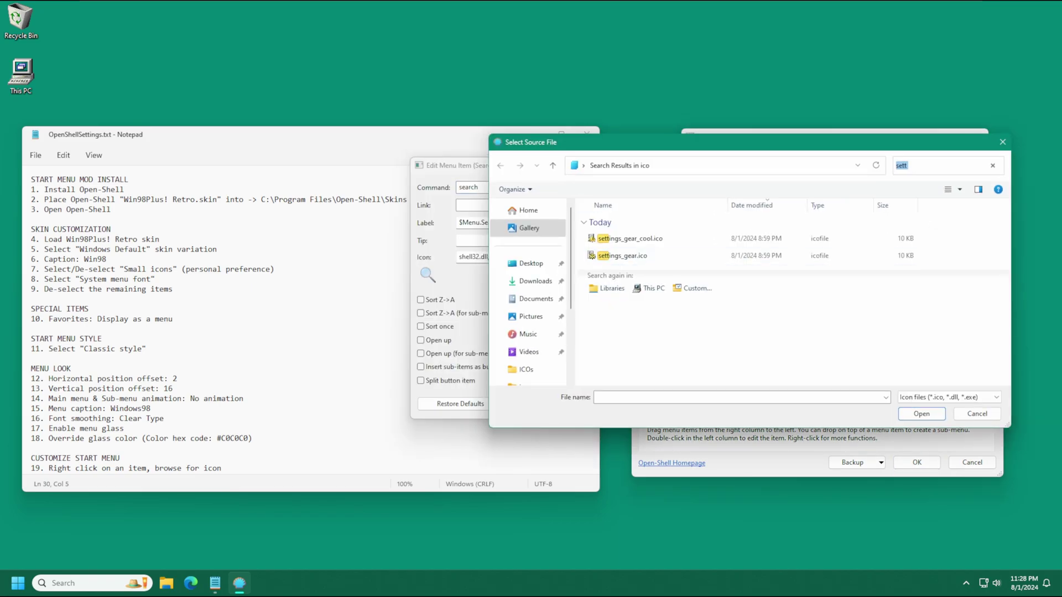
{"action": "left_click", "coordinate": [535, 281]}
{"action": "double_click", "coordinate": [662, 239]}
{"action": "double_click", "coordinate": [662, 239]}
{"action": "double_click", "coordinate": [662, 238]}
{"action": "double_click", "coordinate": [662, 239]}
{"action": "double_click", "coordinate": [622, 223]}
{"action": "left_click", "coordinate": [566, 403]}
Step: Change the Help menu item's icon to help_book_small.ico and save it
{"action": "scroll", "coordinate": [724, 327], "scroll_direction": "down", "scroll_amount": 2}
{"action": "double_click", "coordinate": [678, 297]}
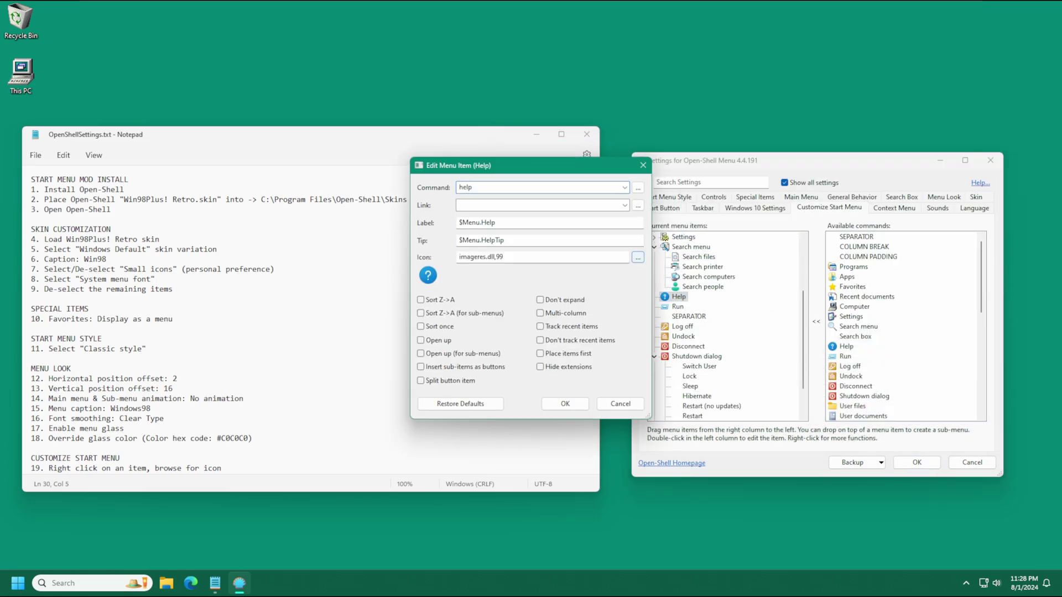
{"action": "left_click", "coordinate": [638, 257]}
{"action": "left_click", "coordinate": [968, 160]}
{"action": "double_click", "coordinate": [640, 358]}
{"action": "left_click", "coordinate": [565, 403]}
Step: Change the Run menu item's icon to application_hourglass_small.ico and save it
{"action": "double_click", "coordinate": [677, 306]}
{"action": "left_click", "coordinate": [638, 257]}
{"action": "left_click", "coordinate": [968, 159]}
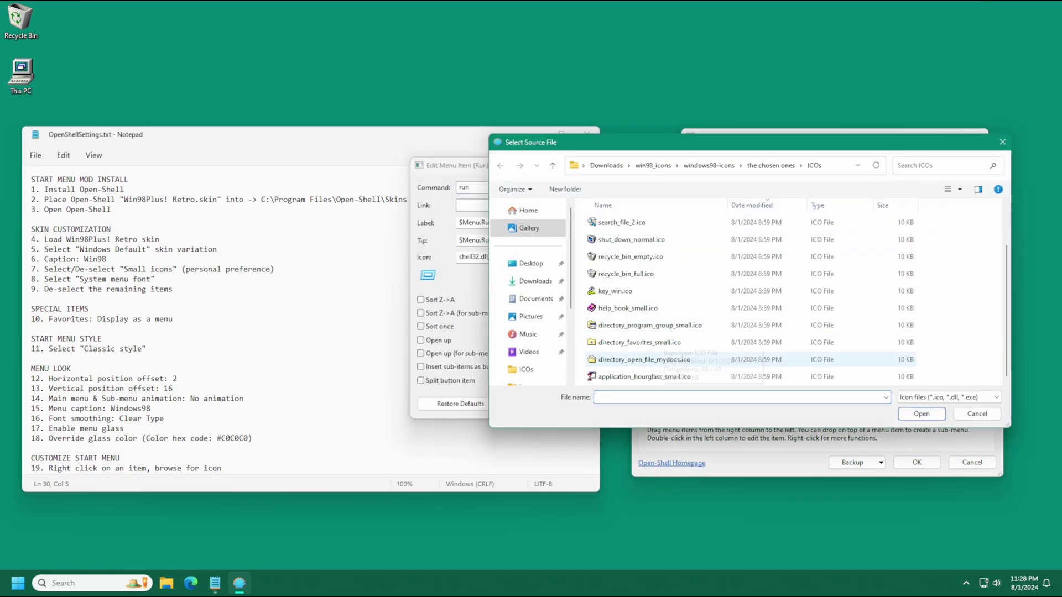
{"action": "double_click", "coordinate": [640, 377]}
{"action": "left_click", "coordinate": [906, 320]}
{"action": "left_click", "coordinate": [566, 403]}
Step: Change the Shutdown dialog menu item's icon to shut_down_normal.ico and save it
{"action": "right_click", "coordinate": [697, 356]}
{"action": "left_click", "coordinate": [717, 362]}
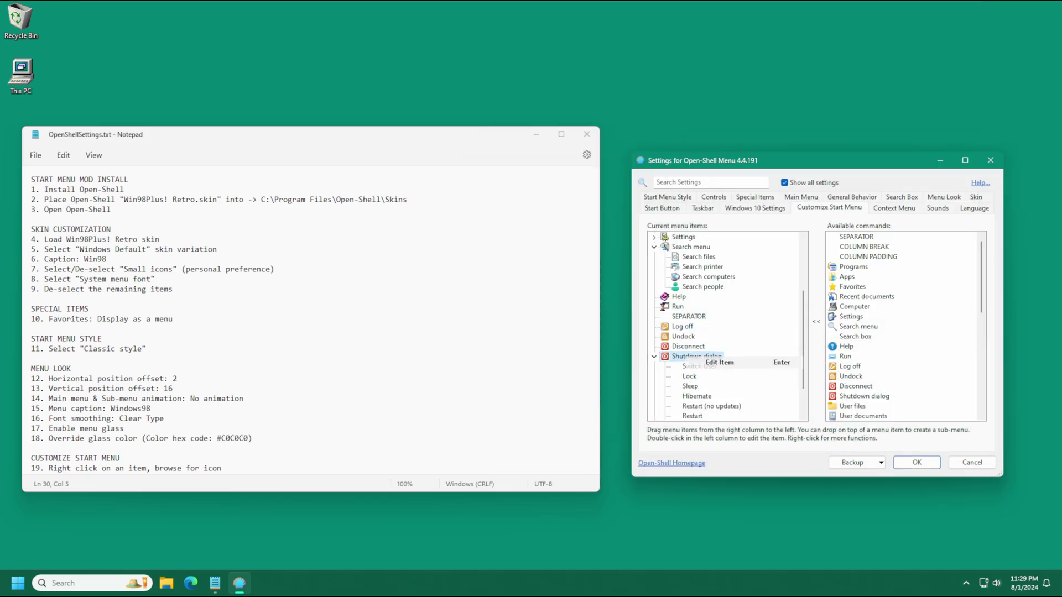
{"action": "left_click", "coordinate": [638, 257]}
{"action": "left_click", "coordinate": [971, 160]}
{"action": "double_click", "coordinate": [631, 290]}
{"action": "left_click", "coordinate": [565, 403]}
Step: Replace the Disconnect menu item's icon with a Windows 98 icon from the ICOs folder and save it
{"action": "double_click", "coordinate": [686, 347]}
{"action": "left_click", "coordinate": [638, 258]}
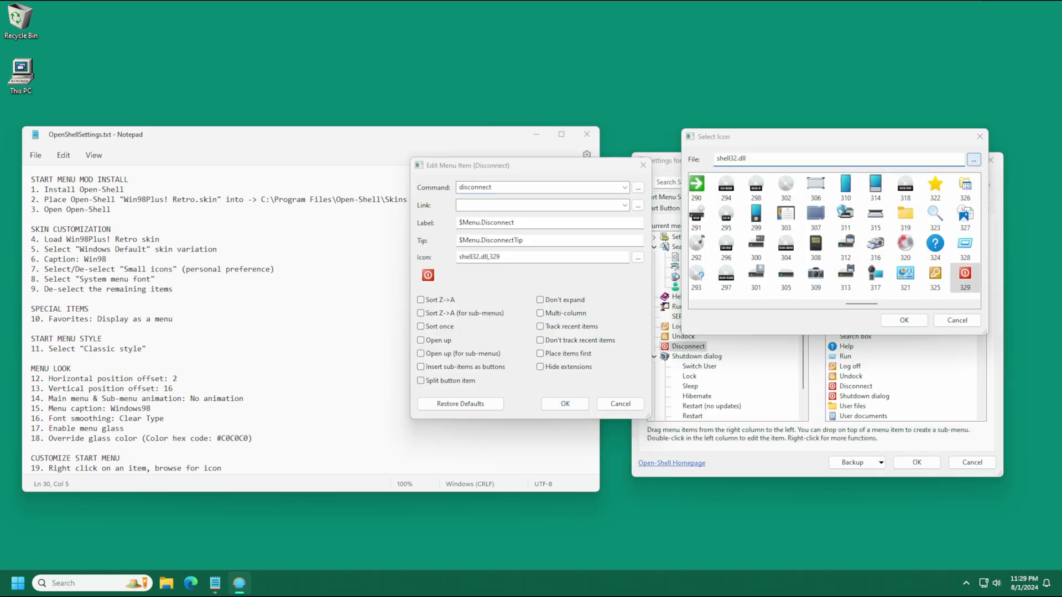
{"action": "left_click", "coordinate": [971, 159]}
{"action": "double_click", "coordinate": [631, 240]}
{"action": "left_click", "coordinate": [565, 403]}
Step: Change the Log off menu item's icon to key_win.ico and save it
{"action": "right_click", "coordinate": [697, 327]}
{"action": "left_click", "coordinate": [717, 332]}
{"action": "left_click", "coordinate": [637, 257]}
{"action": "left_click", "coordinate": [969, 159]}
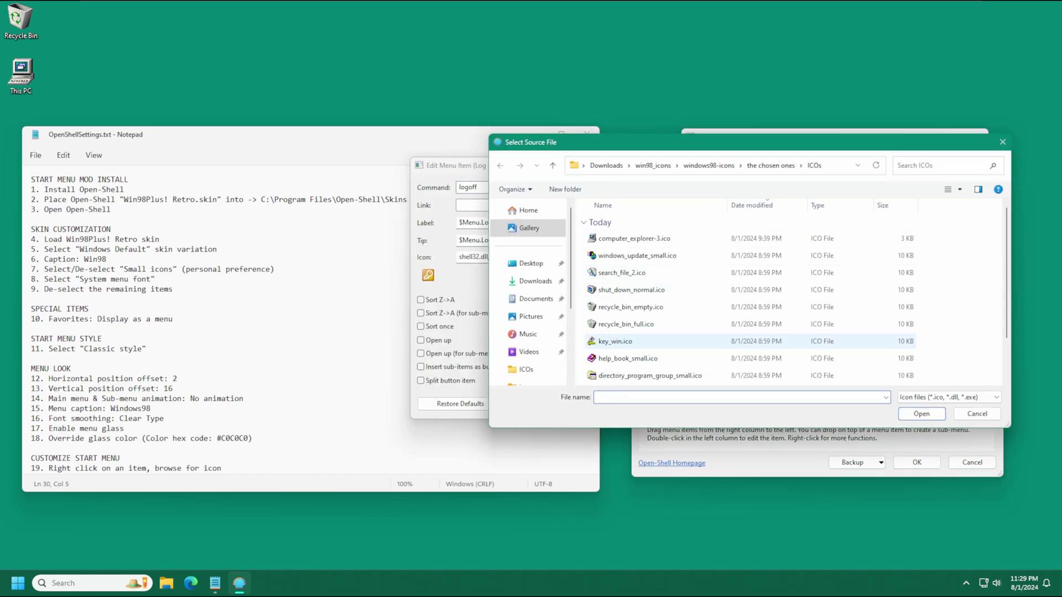
{"action": "double_click", "coordinate": [631, 341]}
{"action": "left_click", "coordinate": [565, 403]}
Step: Check the start menu and set Show recent or frequent programs to Don't show in the main menu settings
{"action": "left_click", "coordinate": [17, 583]}
{"action": "left_click", "coordinate": [87, 305]}
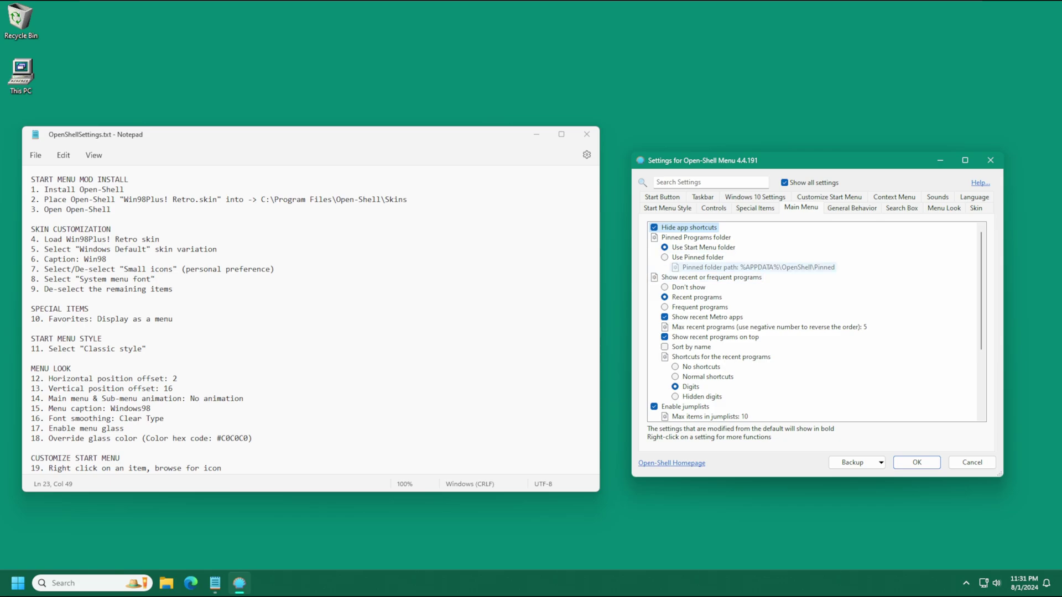
{"action": "left_click", "coordinate": [687, 287]}
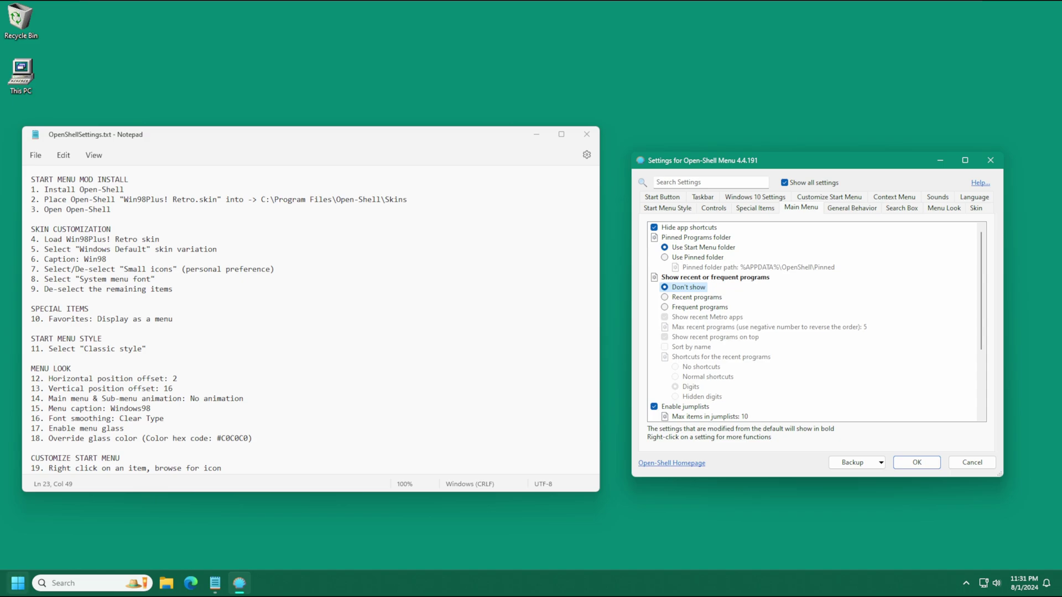
Step: Preview the finished start menu and save the Open-Shell settings
{"action": "left_click", "coordinate": [18, 583]}
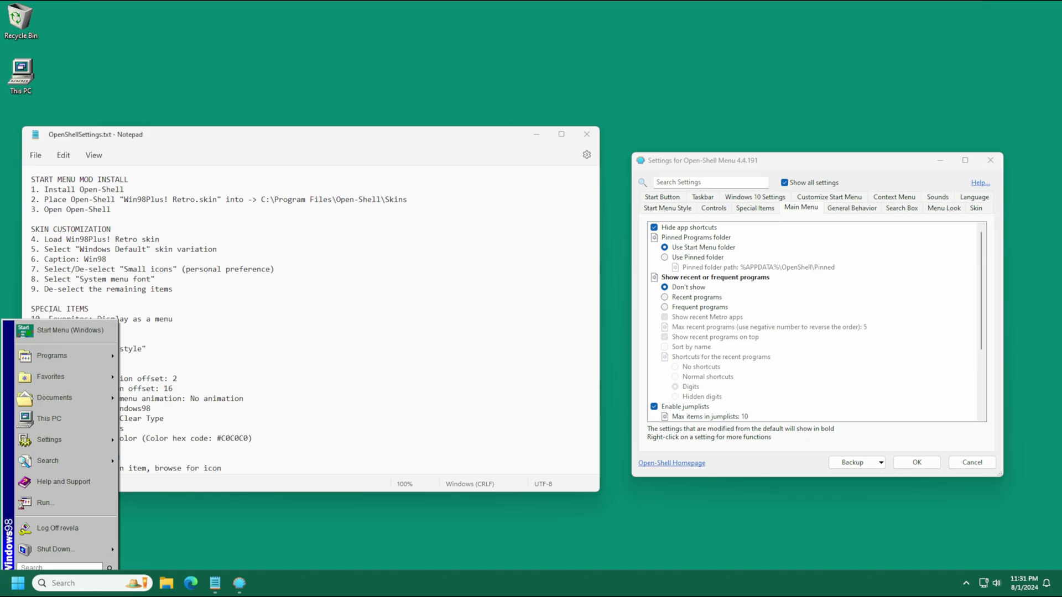
{"action": "left_click", "coordinate": [18, 583]}
{"action": "key", "text": "Return"}
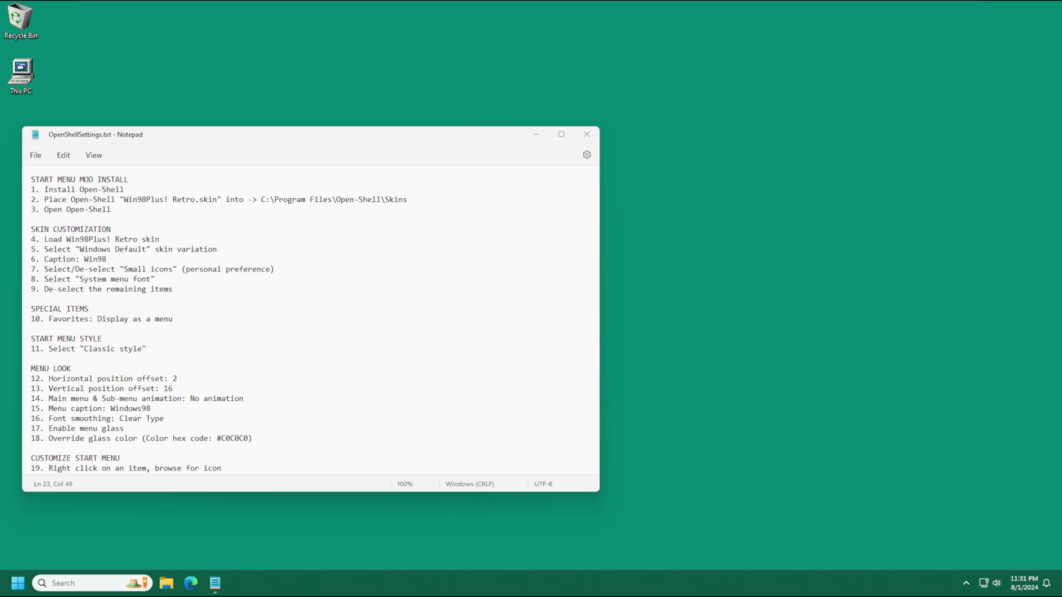
Step: Minimize the OpenShellSettings.txt notes and bring up RetroBarSettings.txt in Notepad
{"action": "left_click", "coordinate": [535, 133]}
{"action": "left_click", "coordinate": [215, 583]}
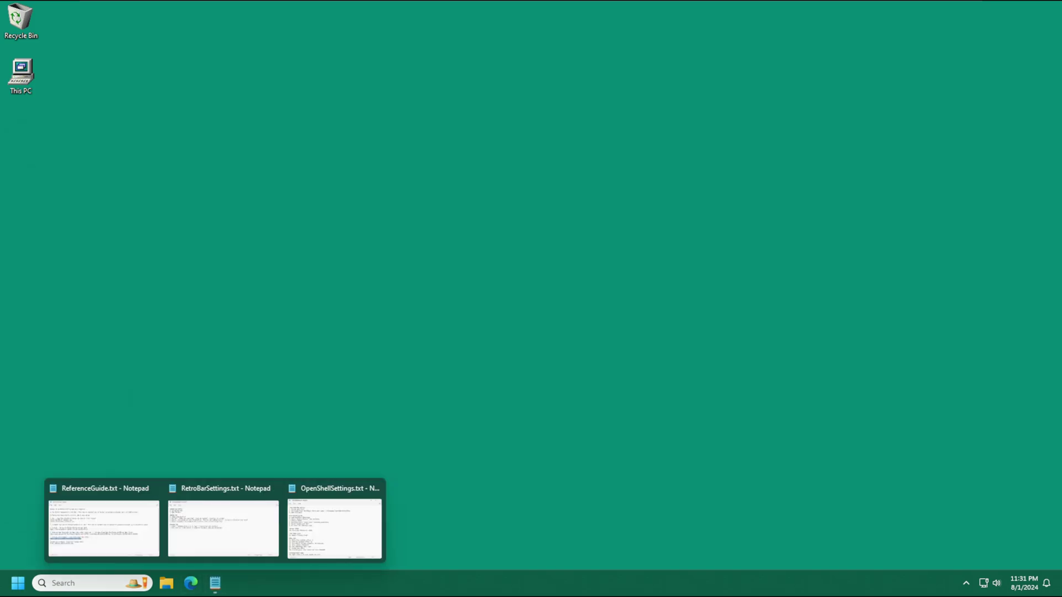
{"action": "left_click", "coordinate": [223, 525]}
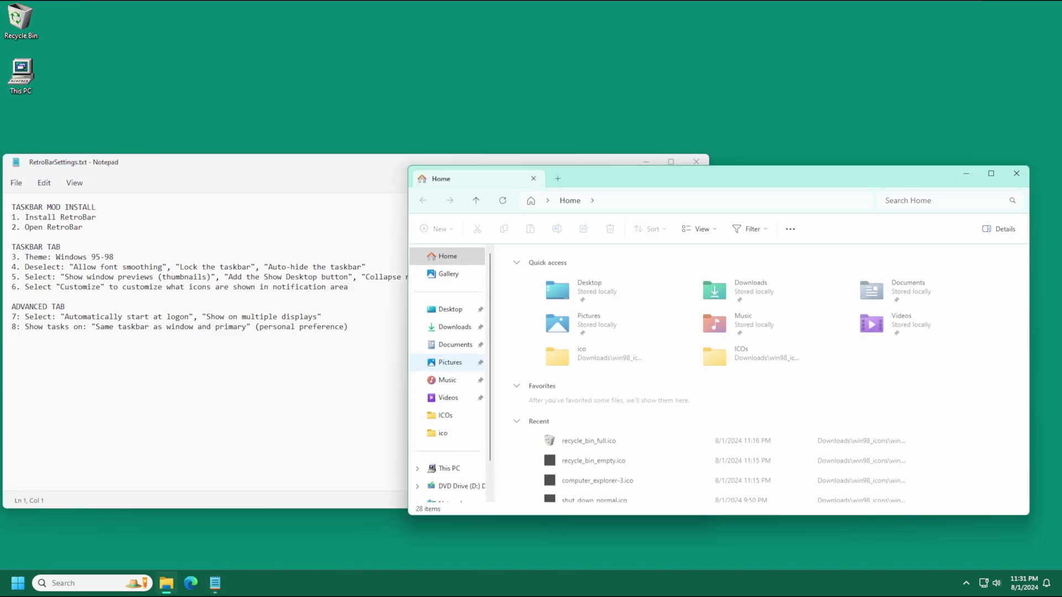
{"action": "left_click", "coordinate": [216, 327]}
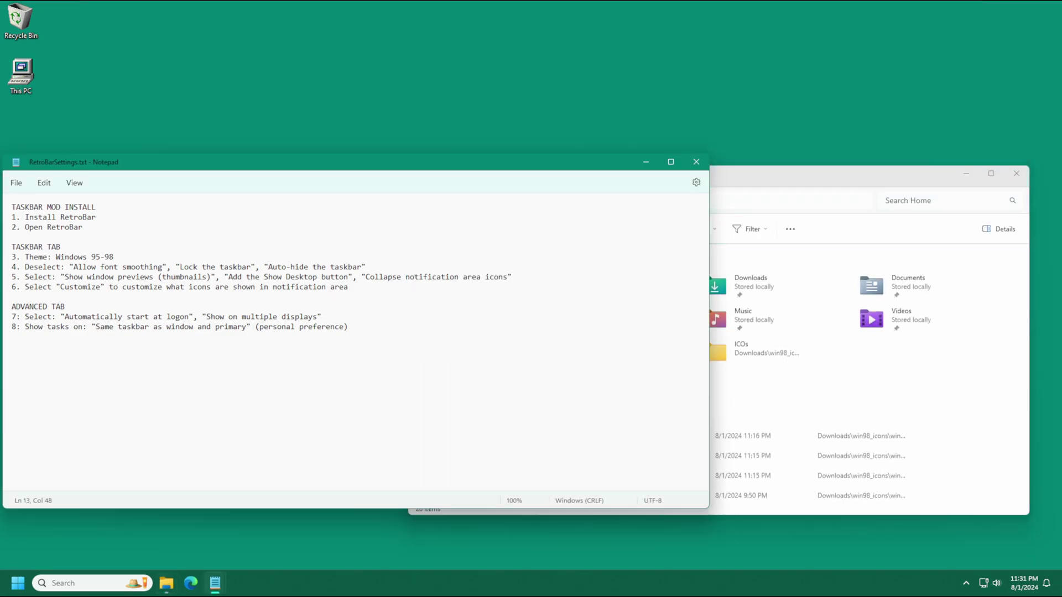
{"action": "mouse_move", "coordinate": [215, 583]}
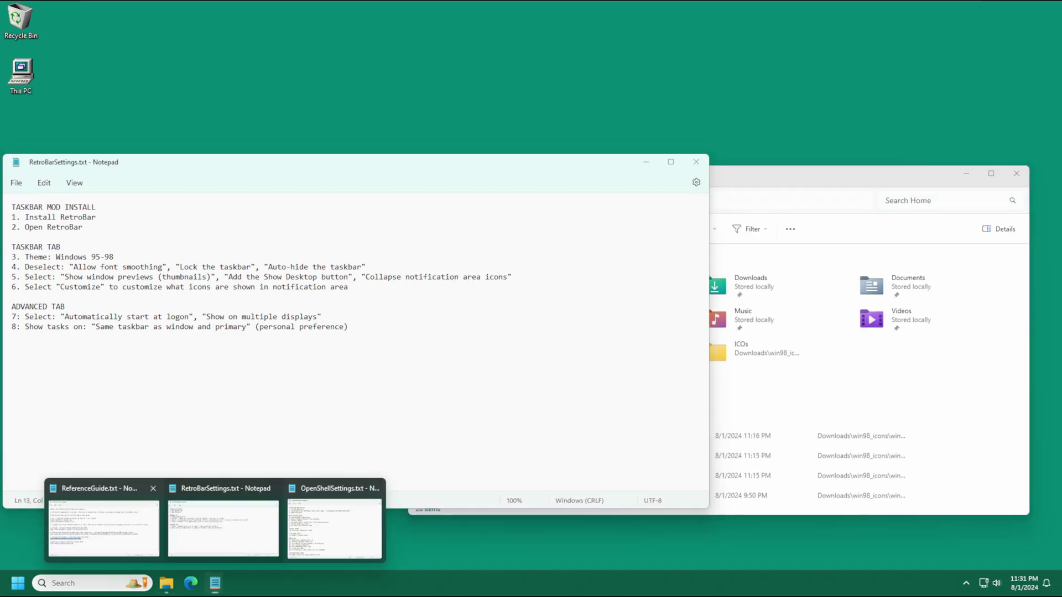
{"action": "left_click", "coordinate": [223, 523]}
{"action": "left_click_drag", "start_coordinate": [207, 332], "coordinate": [57, 332]}
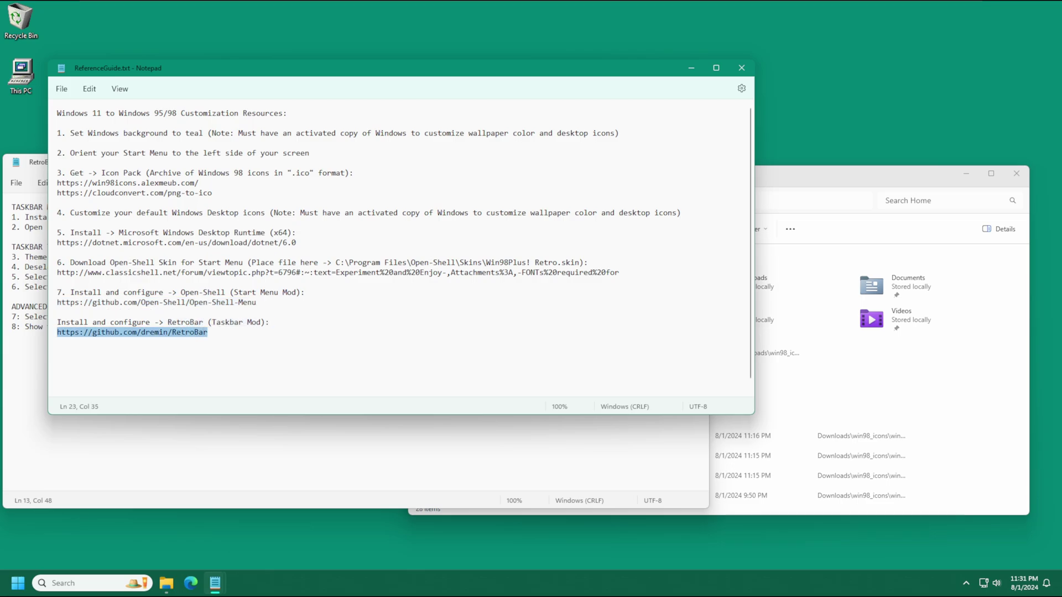
{"action": "left_click", "coordinate": [191, 583]}
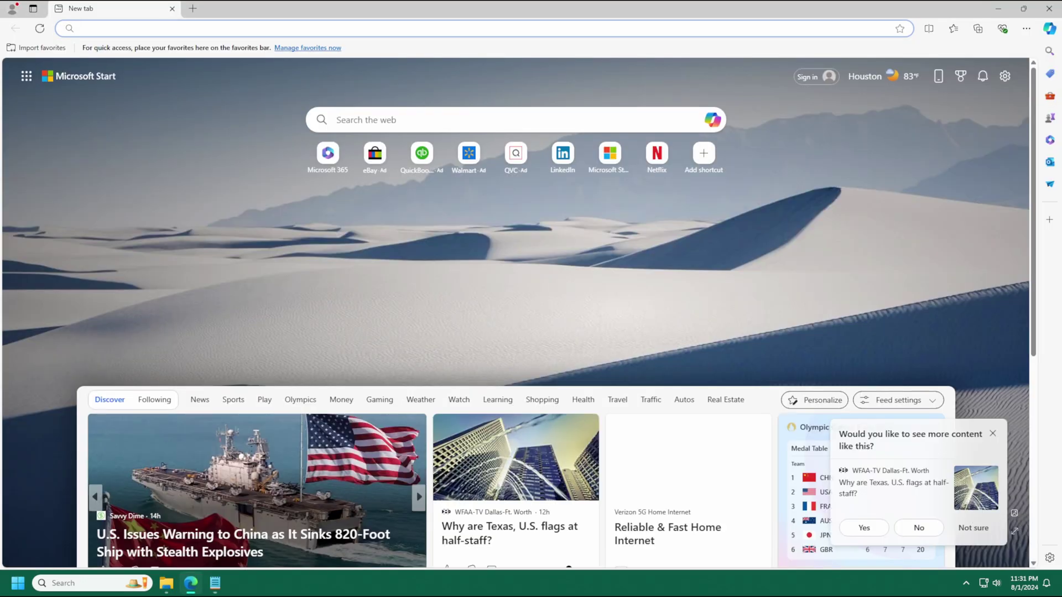
{"action": "type", "text": "https://github.com/dremin/RetroBar"}
{"action": "key", "text": "Return"}
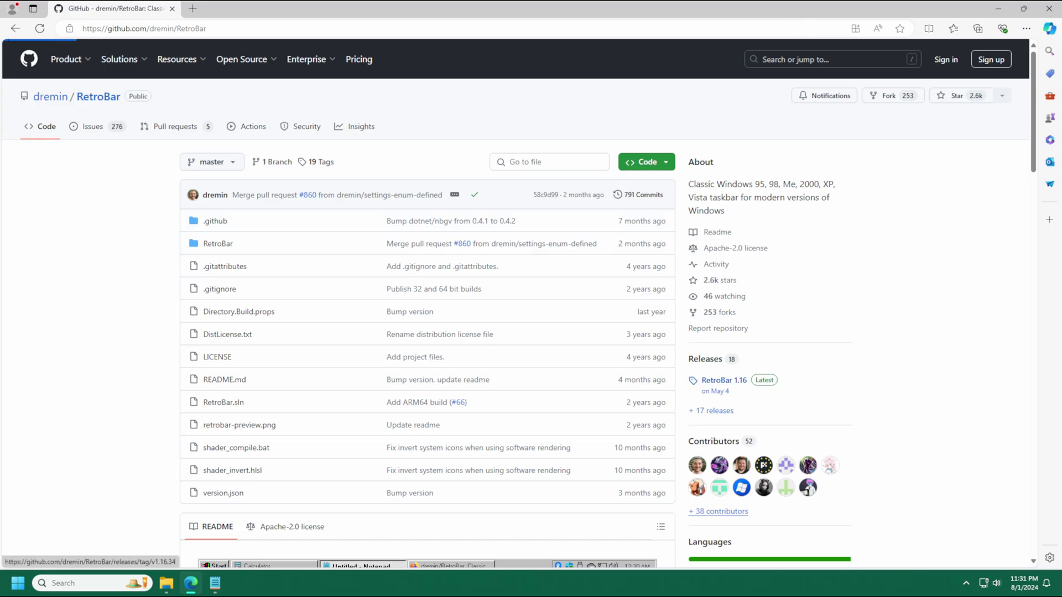
Step: Open the latest RetroBar release page on GitHub, review its downloadable assets, and close the browser
{"action": "left_click", "coordinate": [724, 380]}
{"action": "scroll", "coordinate": [724, 380], "scroll_direction": "down", "scroll_amount": 5}
{"action": "scroll", "coordinate": [244, 417], "scroll_direction": "down", "scroll_amount": 3}
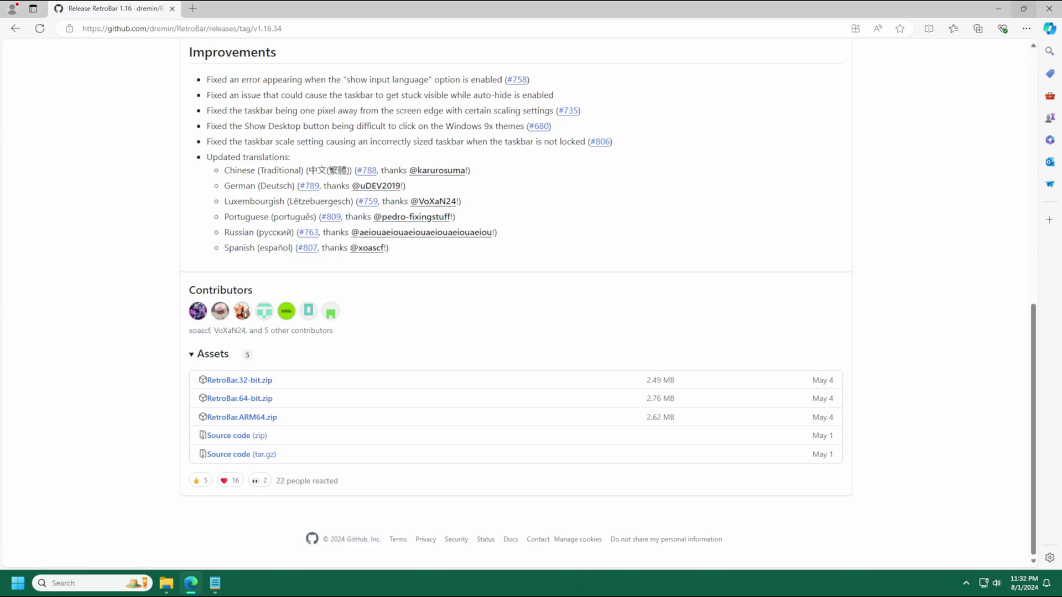
{"action": "left_click", "coordinate": [1048, 9]}
Step: In File Explorer, inspect the RetroBar.64-bit folder in Downloads and the available actions for RetroBar.64-bit.zip
{"action": "left_click", "coordinate": [858, 176]}
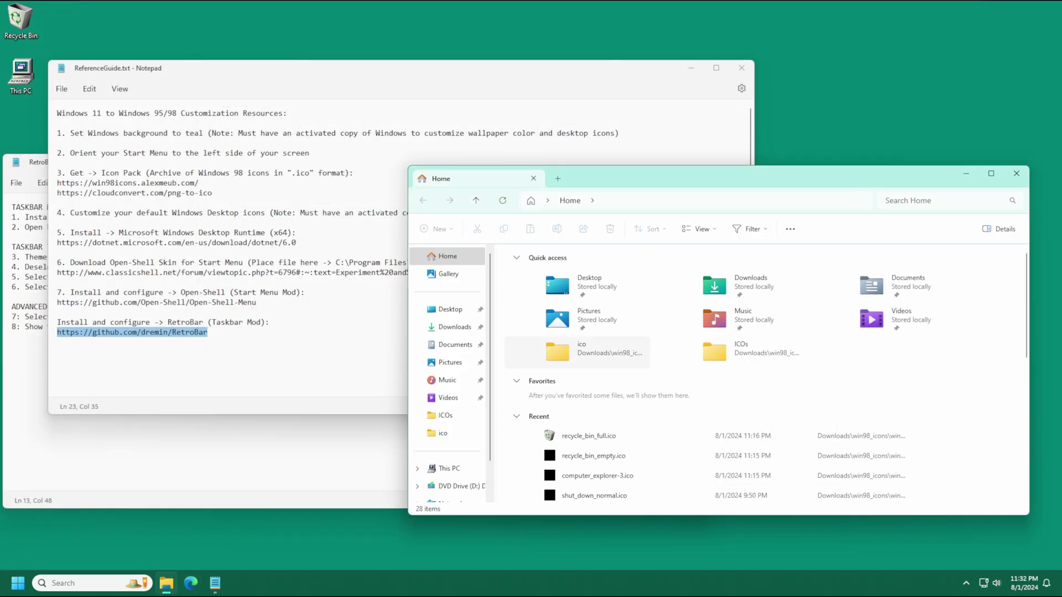
{"action": "left_click", "coordinate": [455, 327]}
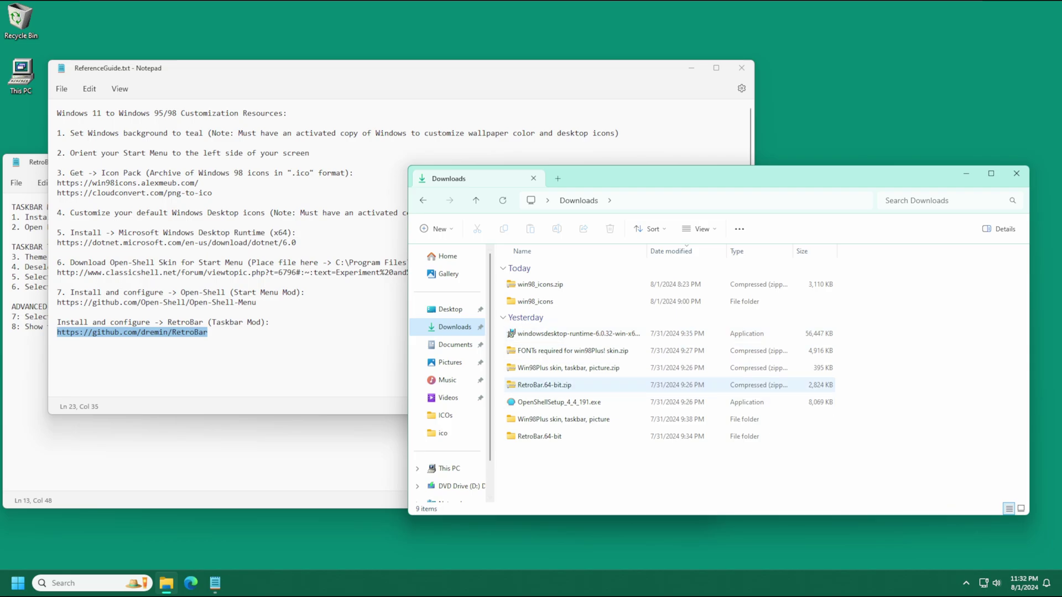
{"action": "double_click", "coordinate": [539, 437]}
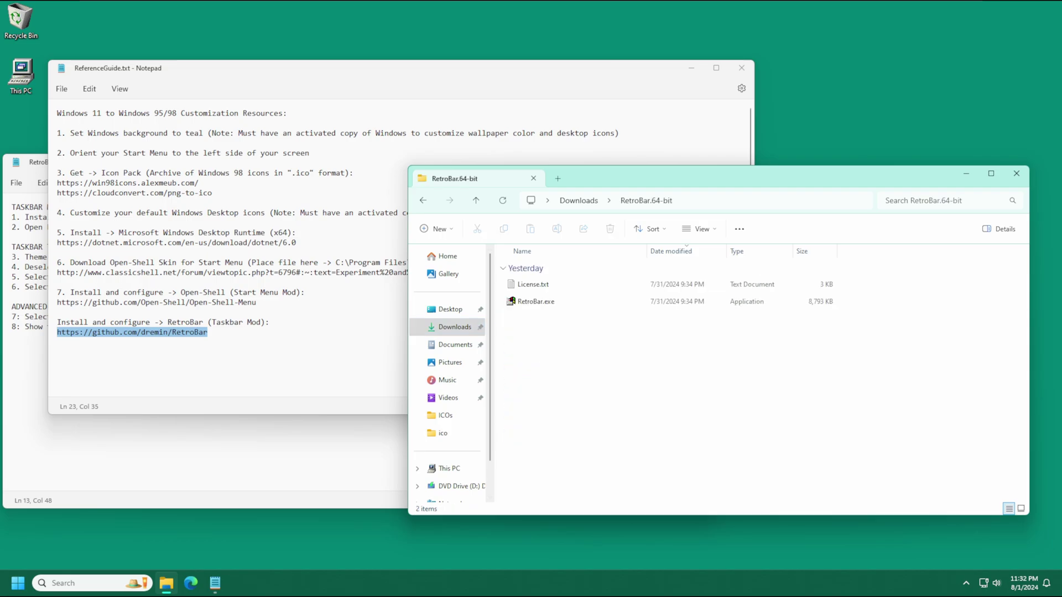
{"action": "key", "text": "alt+Left"}
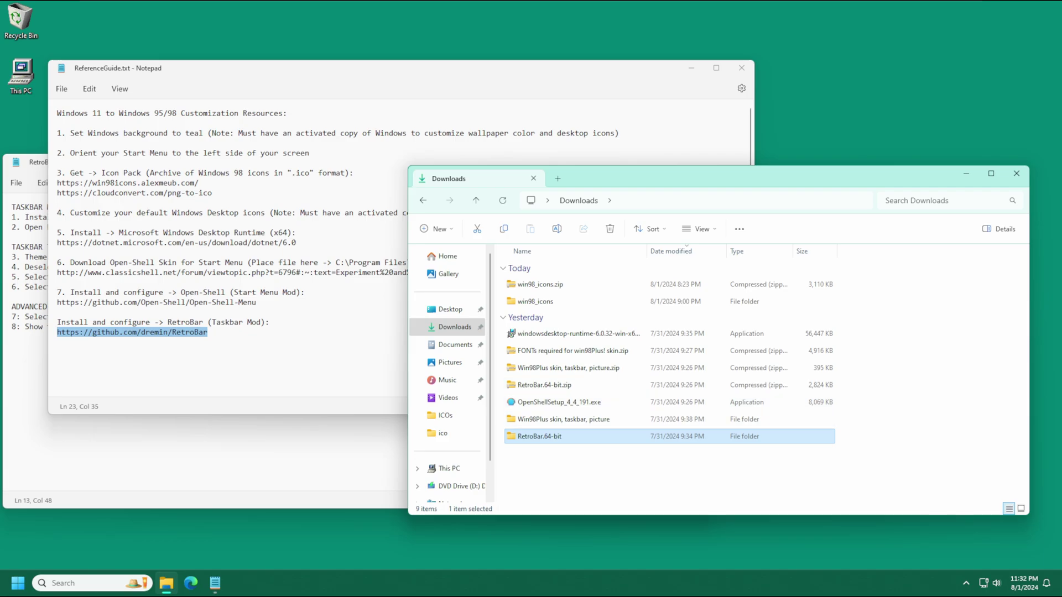
{"action": "right_click", "coordinate": [555, 385]}
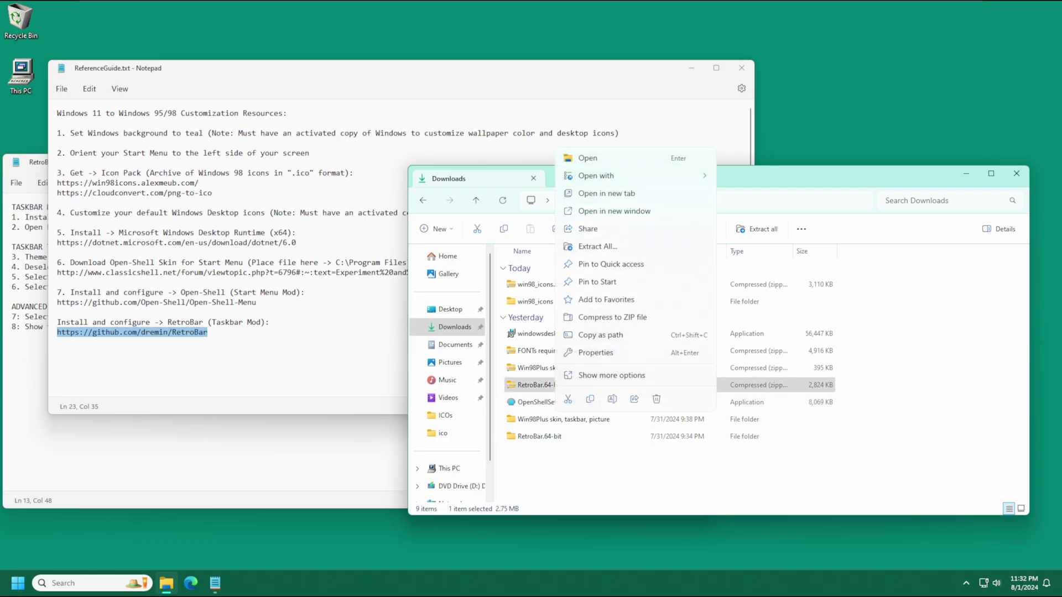
{"action": "left_click", "coordinate": [540, 436]}
Step: Copy RetroBar.exe from the extracted RetroBar.64-bit folder in Downloads
{"action": "double_click", "coordinate": [539, 436]}
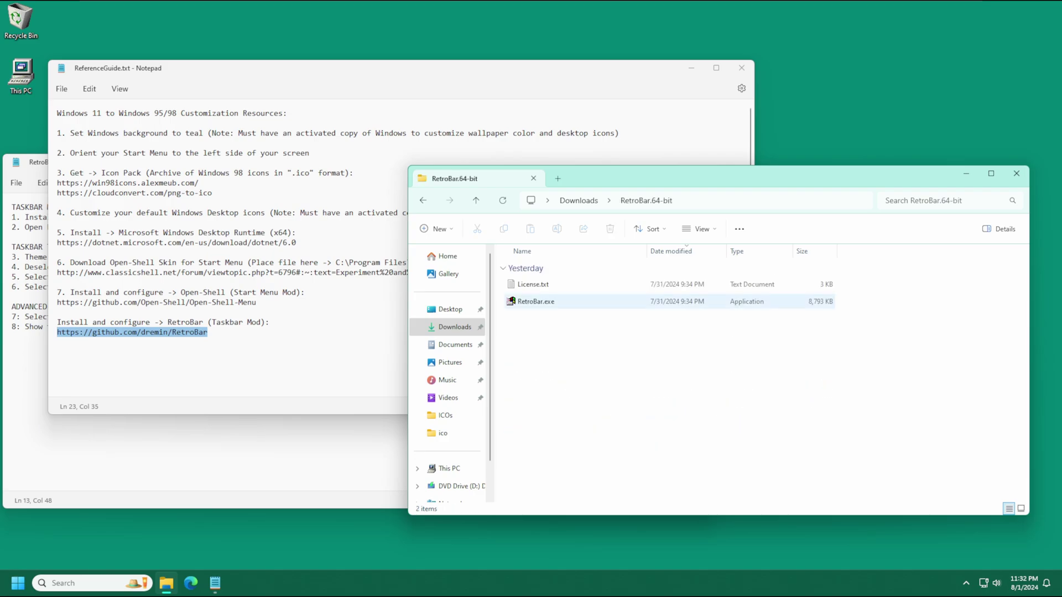
{"action": "left_click", "coordinate": [536, 301]}
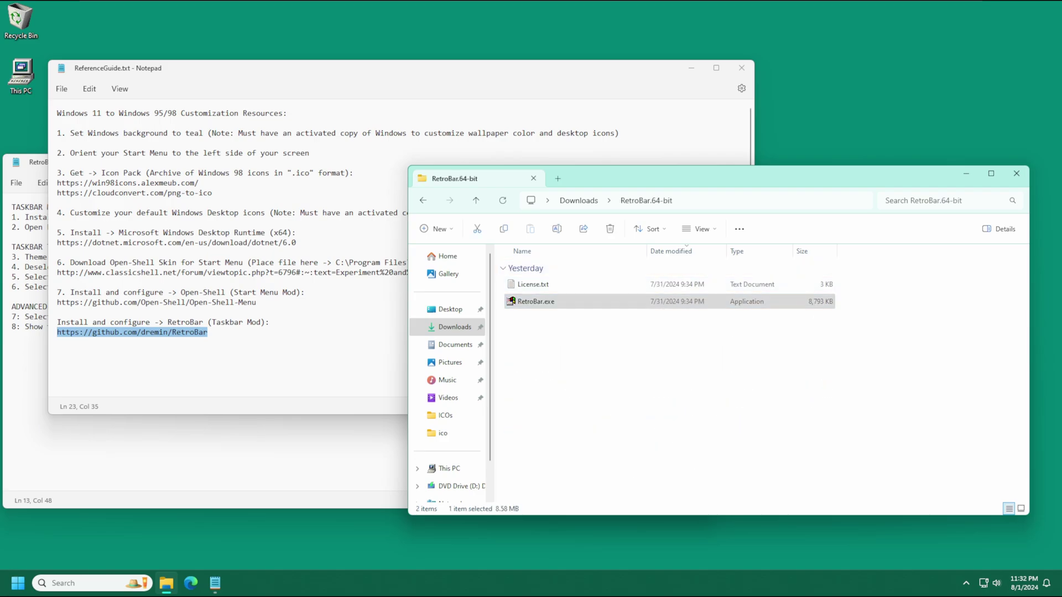
{"action": "right_click", "coordinate": [561, 301]}
{"action": "left_click", "coordinate": [596, 314]}
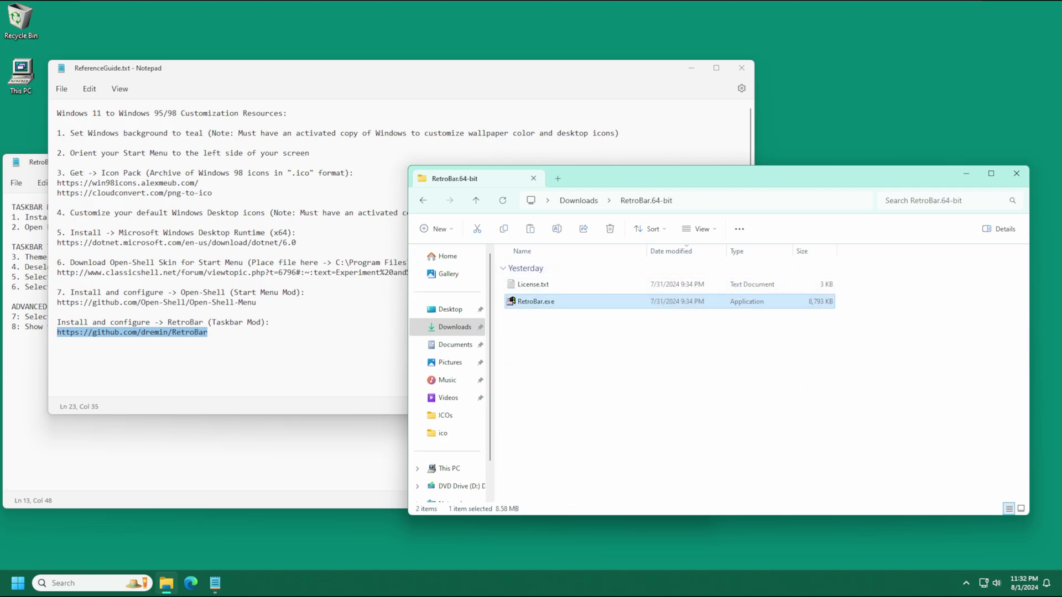
{"action": "left_click", "coordinate": [636, 387]}
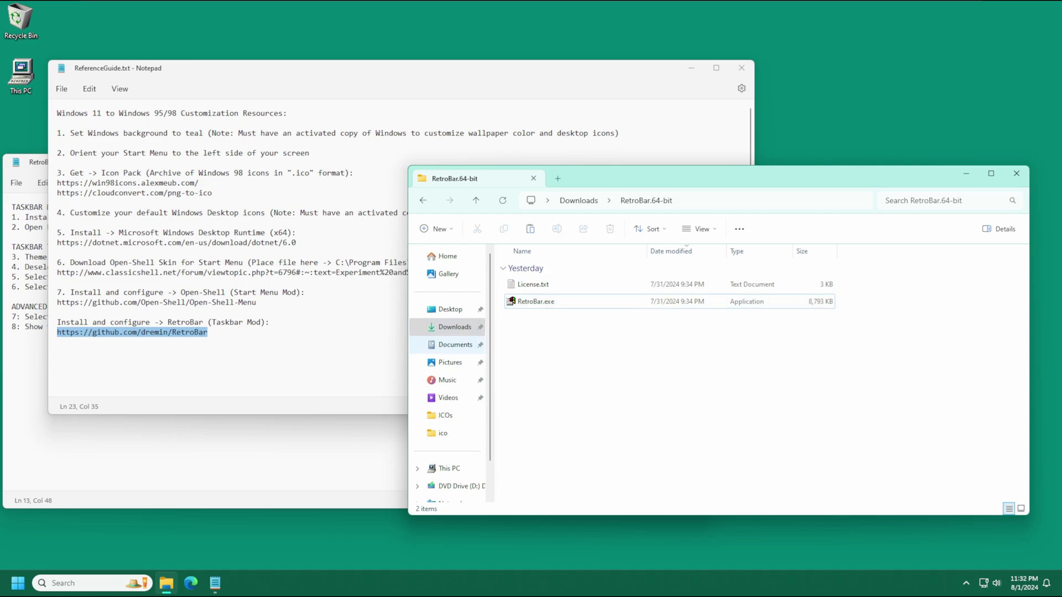
Step: Create a new folder named RetroBar in Documents
{"action": "left_click", "coordinate": [455, 344]}
{"action": "right_click", "coordinate": [552, 357]}
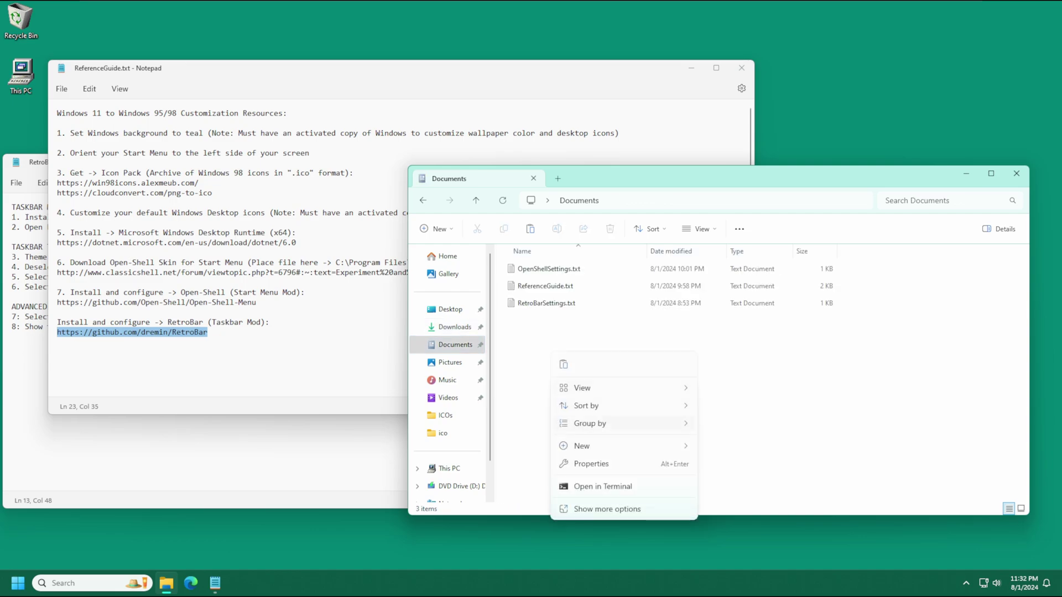
{"action": "mouse_move", "coordinate": [582, 446]}
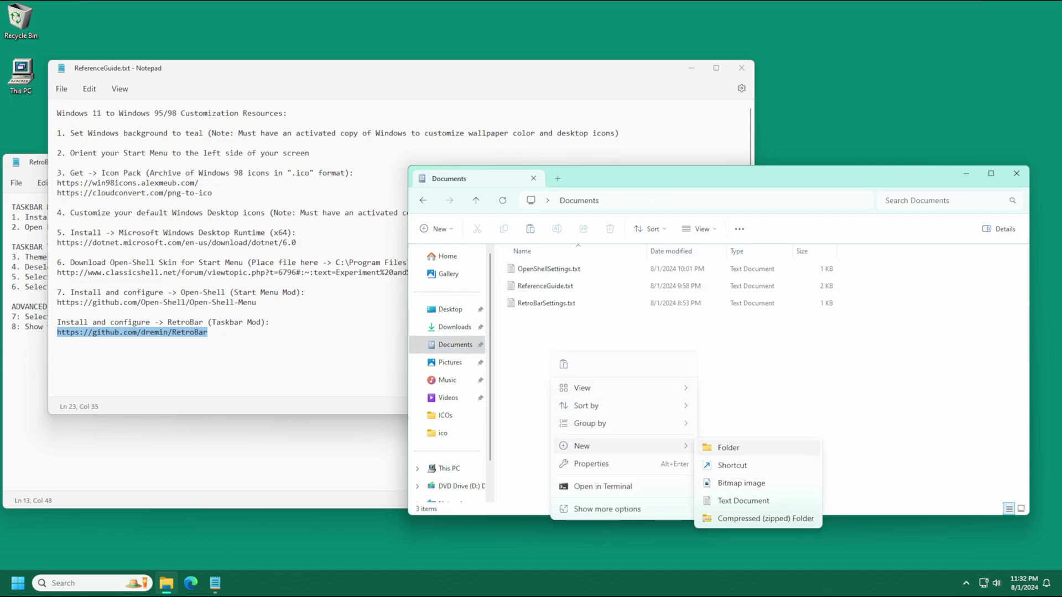
{"action": "left_click", "coordinate": [729, 447]}
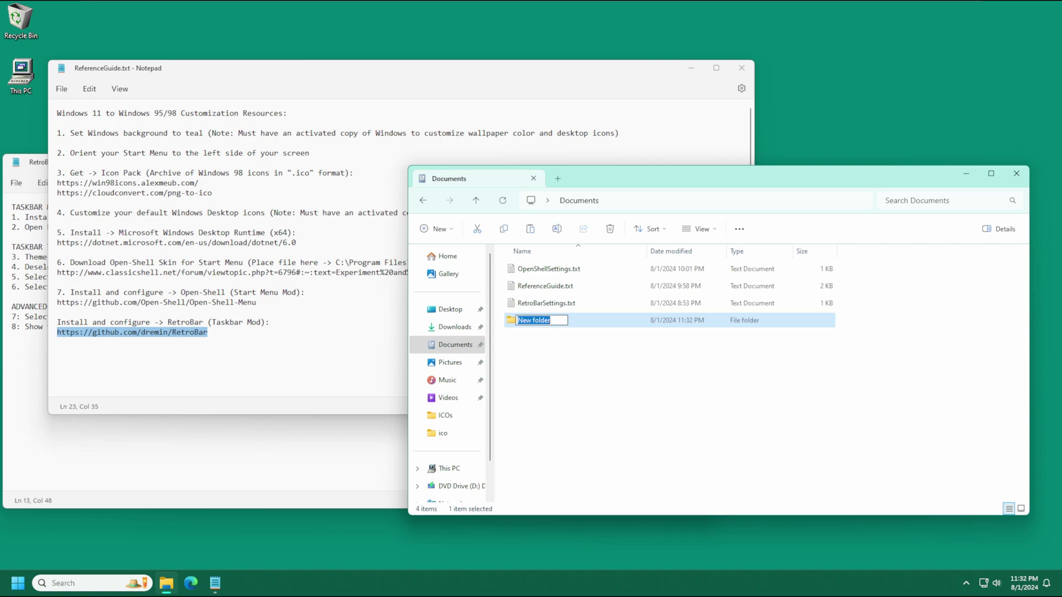
{"action": "type", "text": "RetroBar"}
{"action": "key", "text": "Return"}
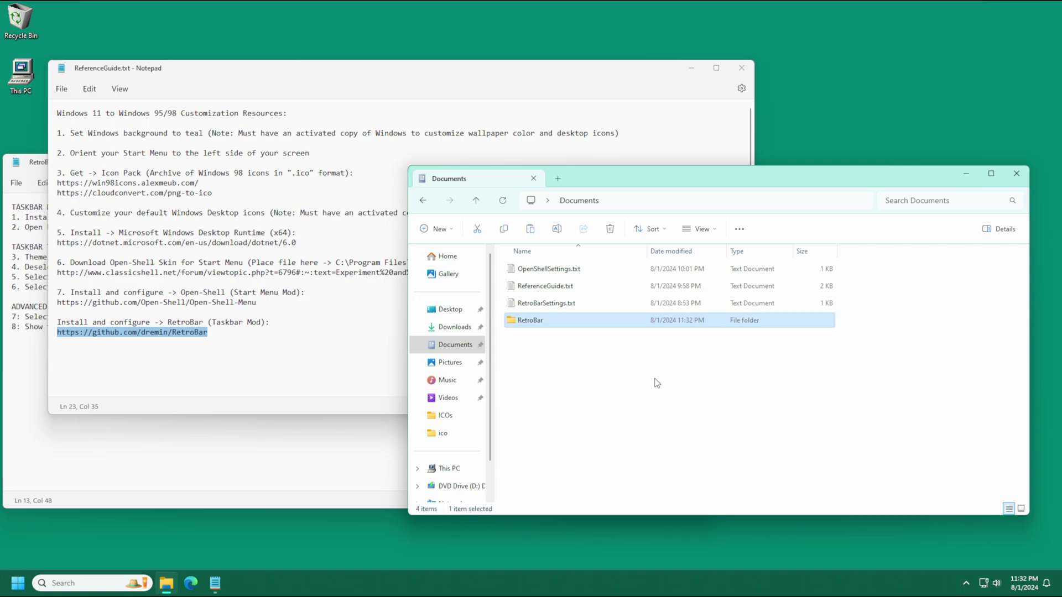
Step: Paste RetroBar.exe into the new RetroBar folder in Documents and run it
{"action": "key", "text": "Return"}
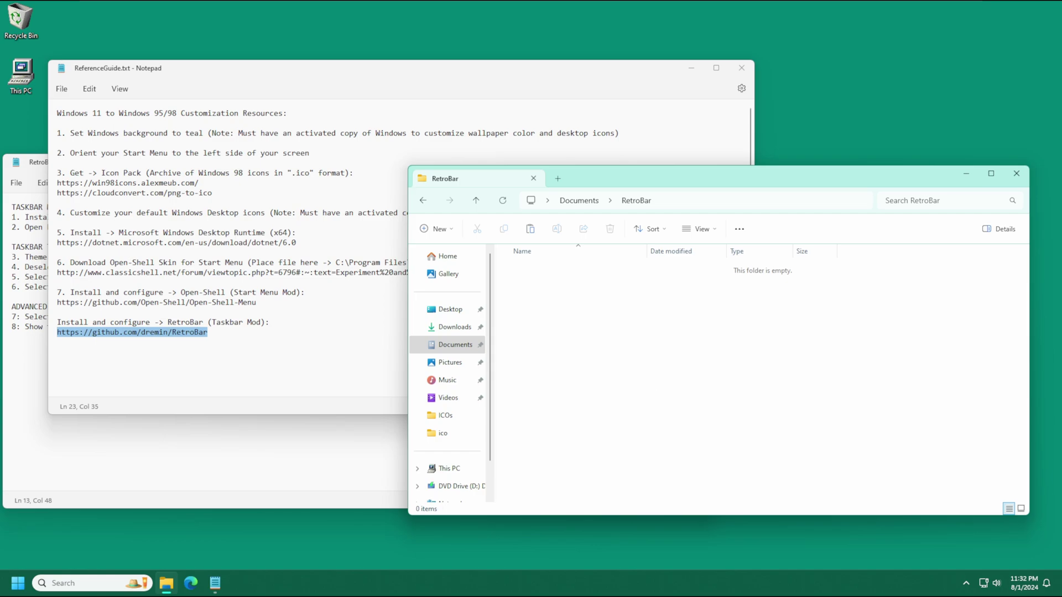
{"action": "key", "text": "ctrl+v"}
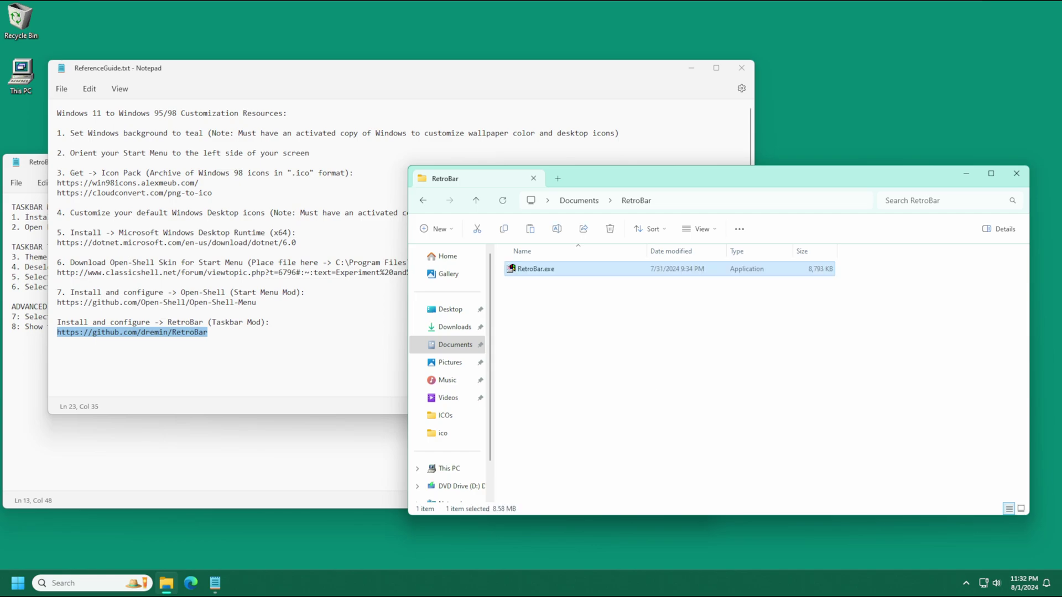
{"action": "key", "text": "Escape"}
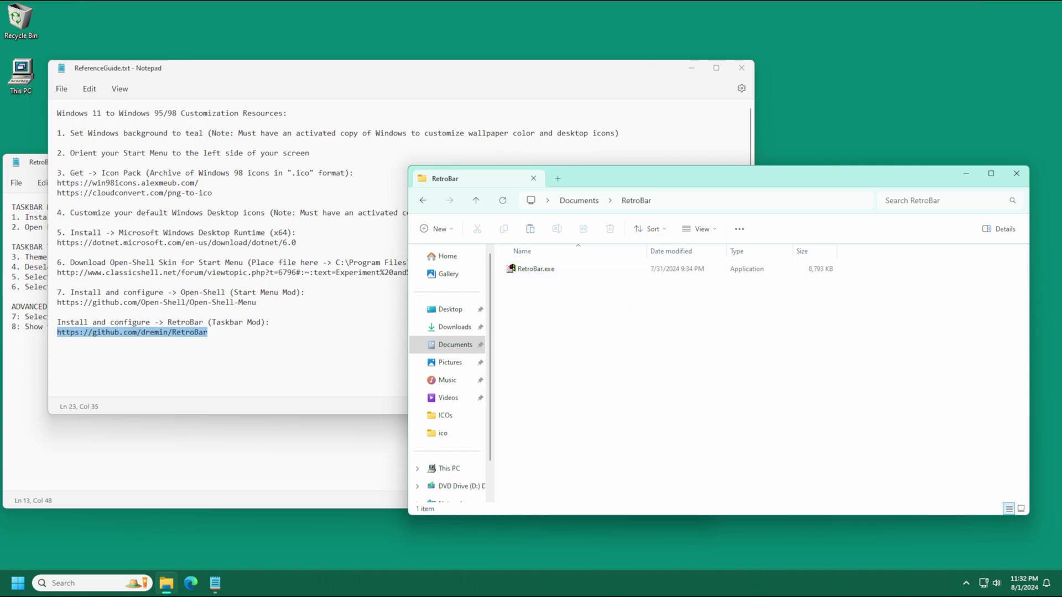
{"action": "double_click", "coordinate": [535, 269]}
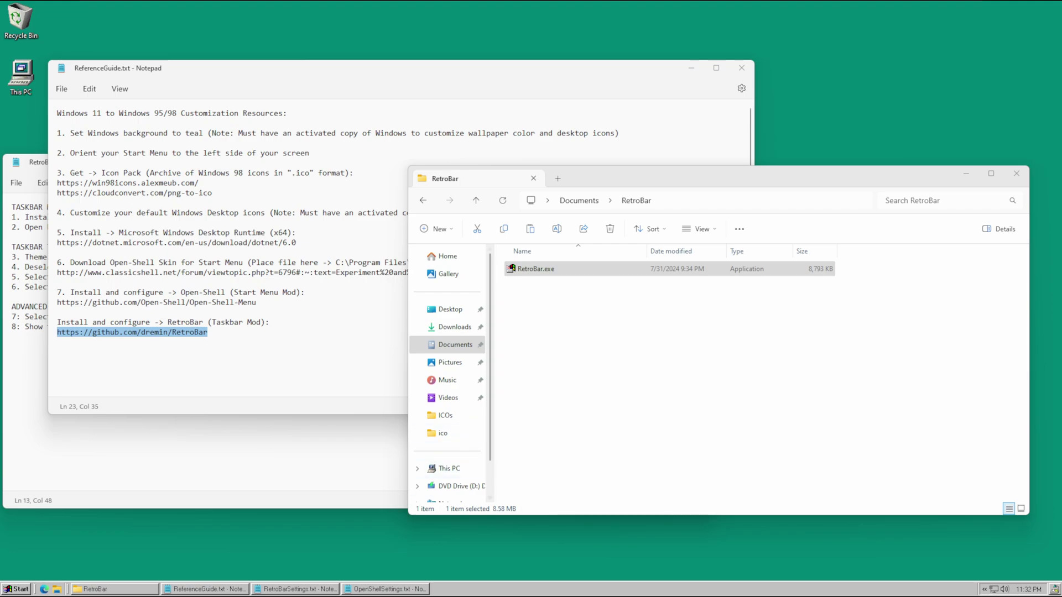
Step: Open the RetroBar taskbar's properties, move the dialog clear of the notes, and close File Explorer
{"action": "right_click", "coordinate": [536, 588]}
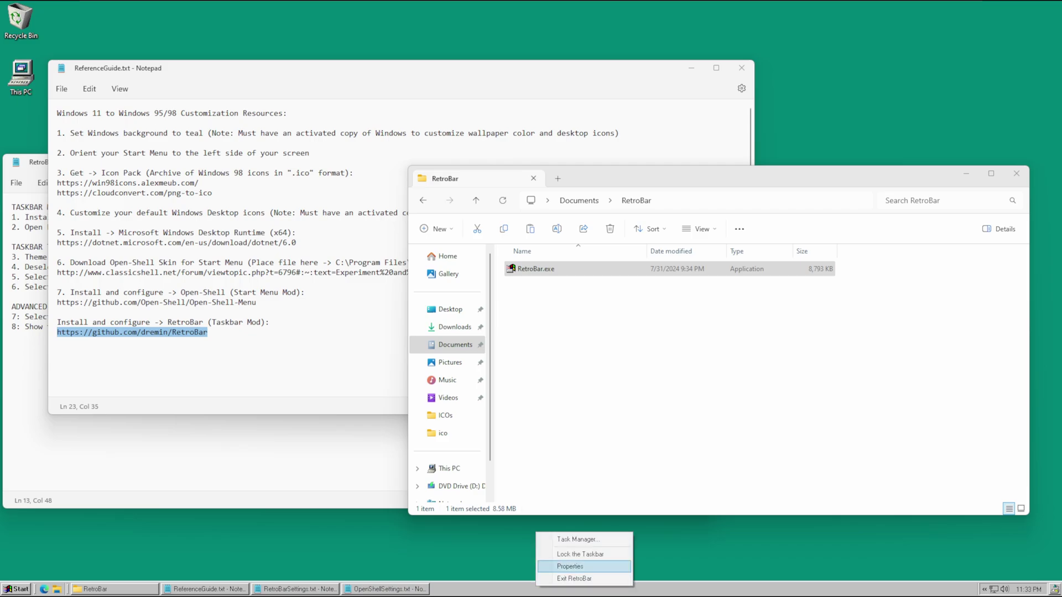
{"action": "left_click", "coordinate": [570, 566]}
{"action": "left_click_drag", "start_coordinate": [162, 258], "coordinate": [885, 132]}
{"action": "left_click", "coordinate": [1016, 174]}
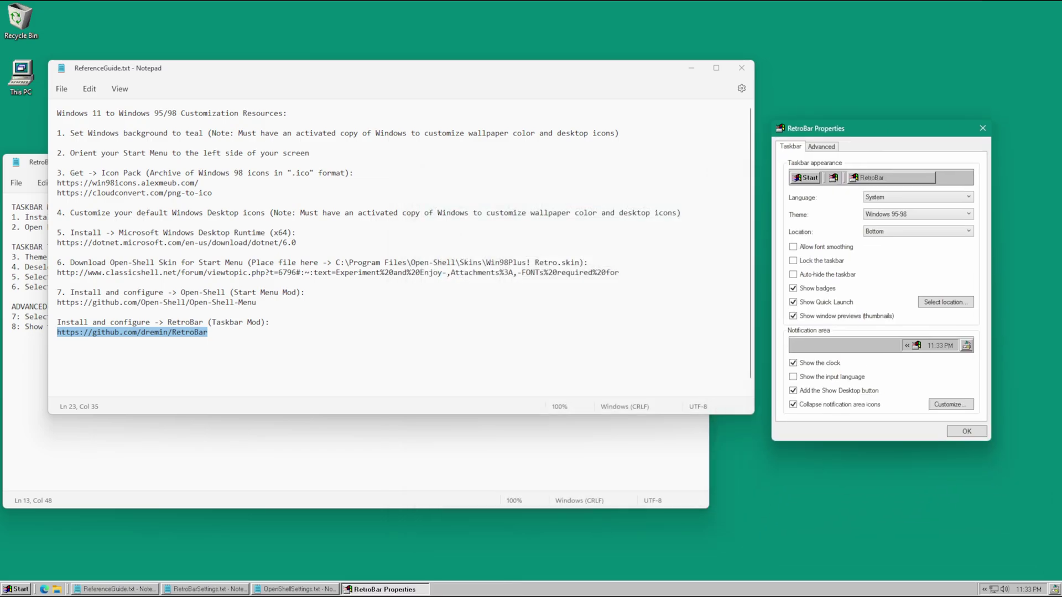
Step: Bring the RetroBarSettings.txt notes forward beside the RetroBar Properties dialog and minimize ReferenceGuide.txt
{"action": "left_click", "coordinate": [246, 452]}
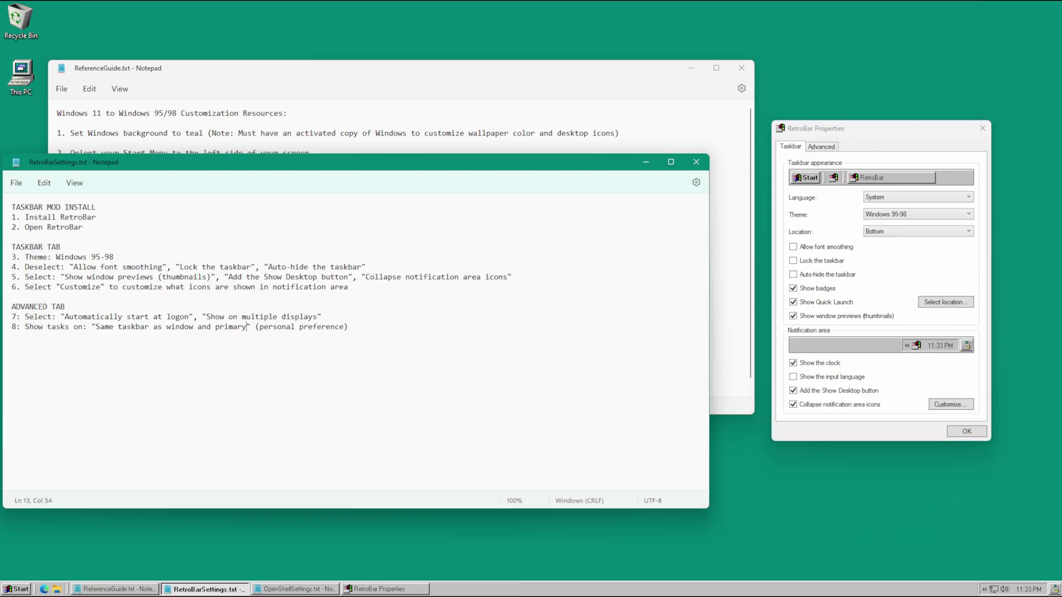
{"action": "left_click_drag", "start_coordinate": [178, 163], "coordinate": [198, 138]}
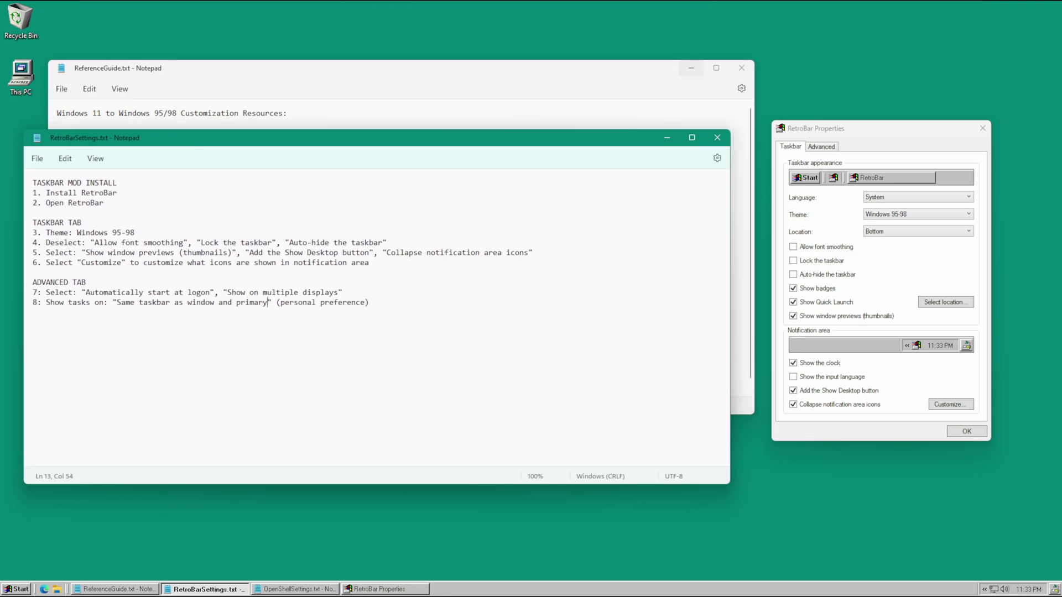
{"action": "left_click", "coordinate": [691, 69]}
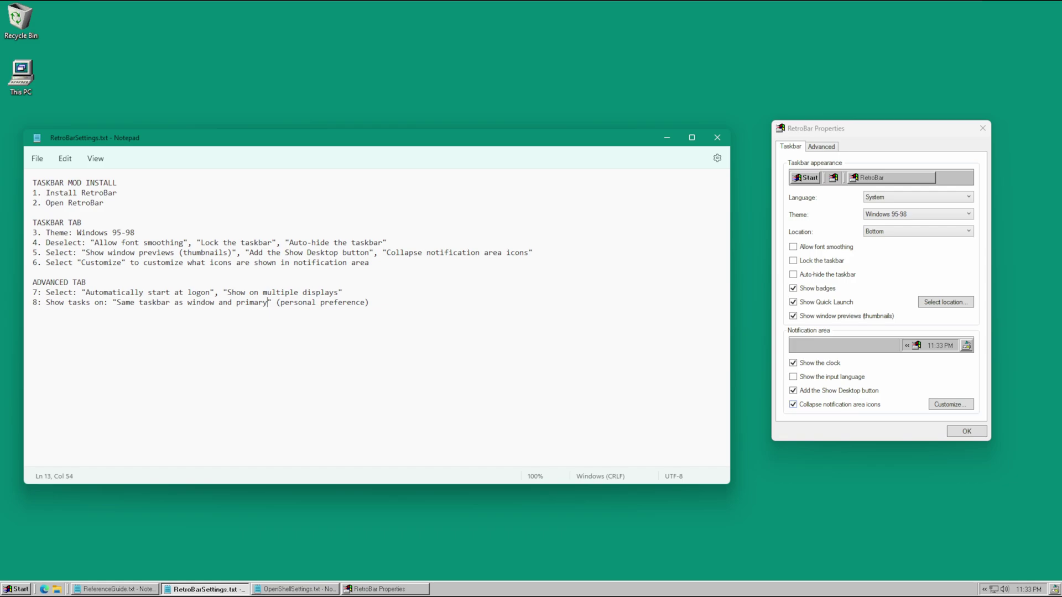
Step: Check the effect of collapsing notification area icons and review the behavior choices for the Safely Remove Hardware icon
{"action": "left_click", "coordinate": [793, 404]}
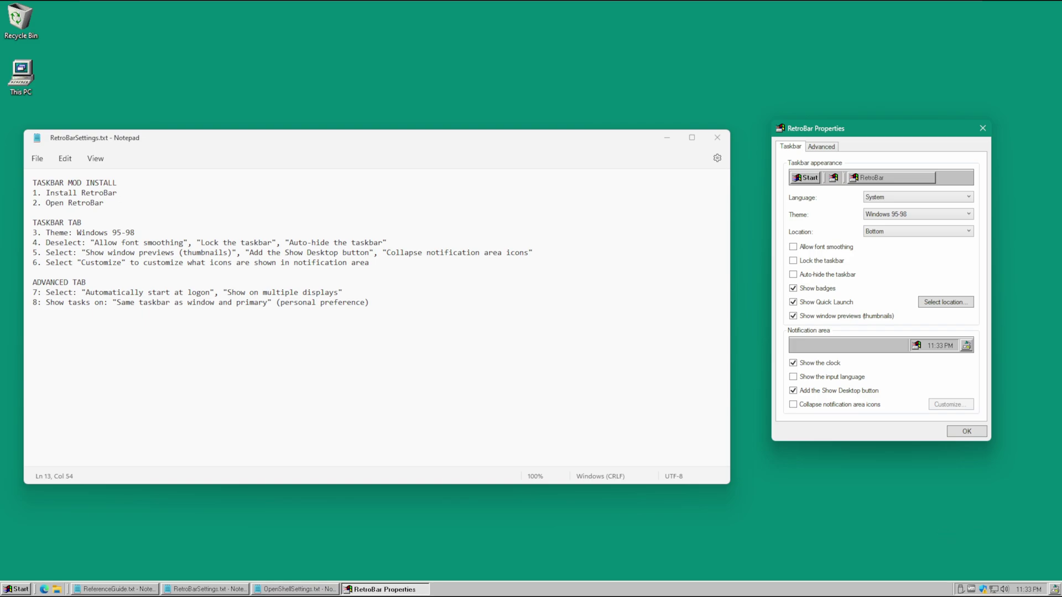
{"action": "key", "text": "space"}
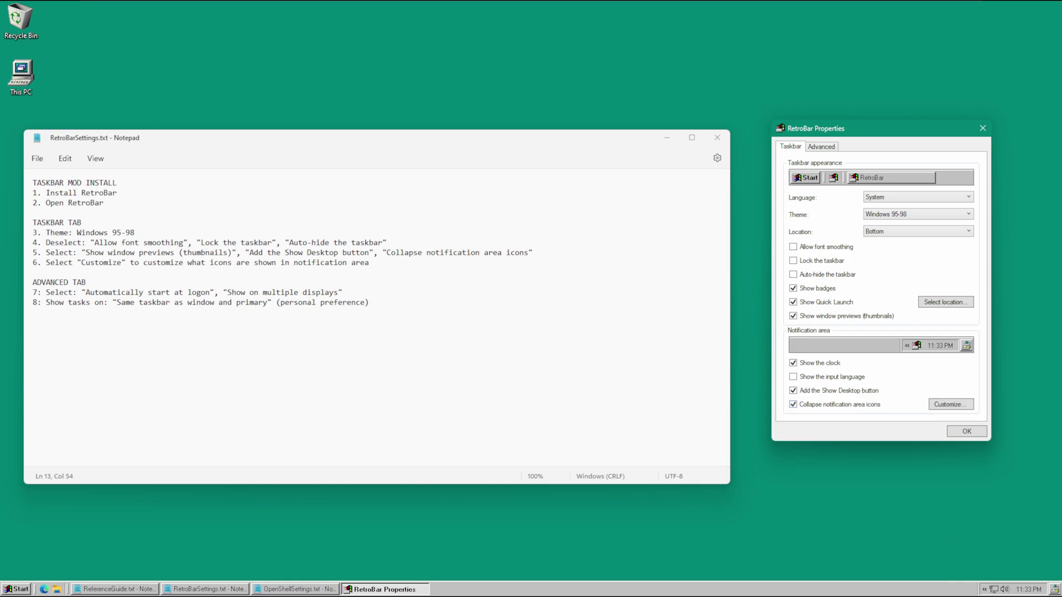
{"action": "key", "text": "space"}
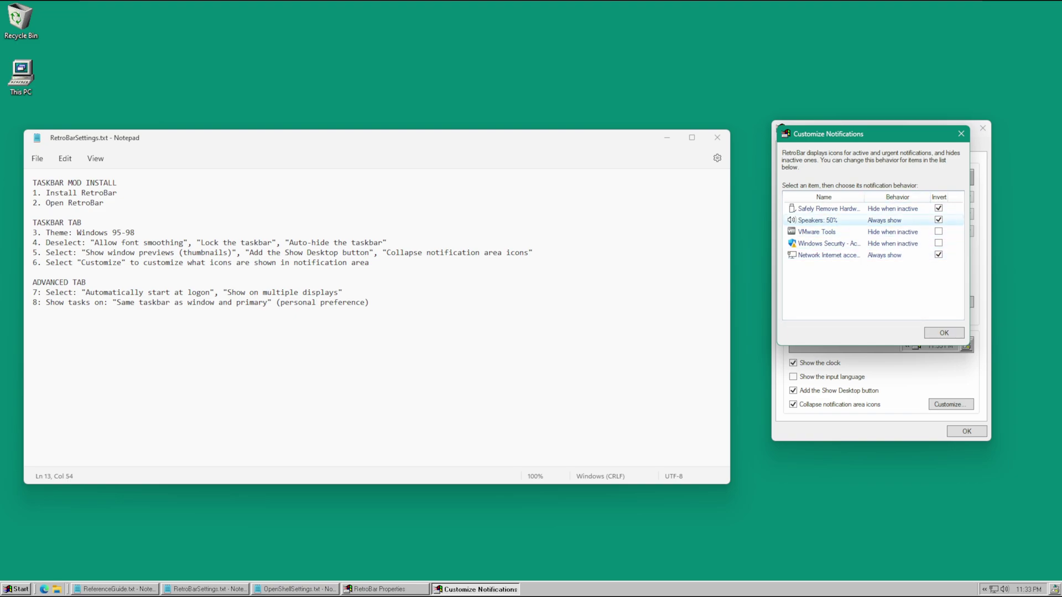
{"action": "left_click", "coordinate": [897, 208]}
{"action": "left_click", "coordinate": [897, 208]}
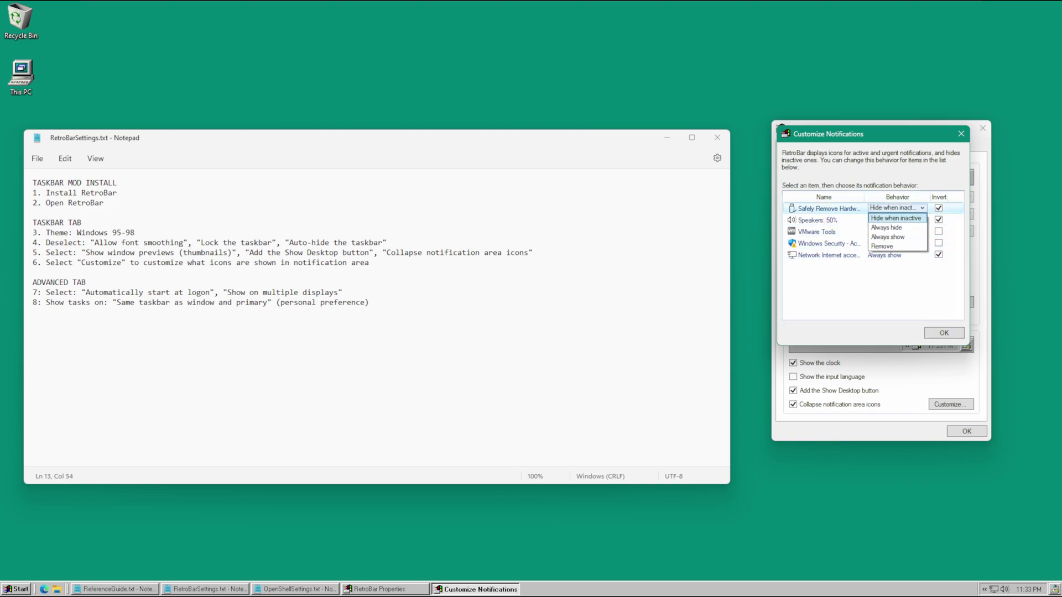
{"action": "left_click", "coordinate": [896, 208]}
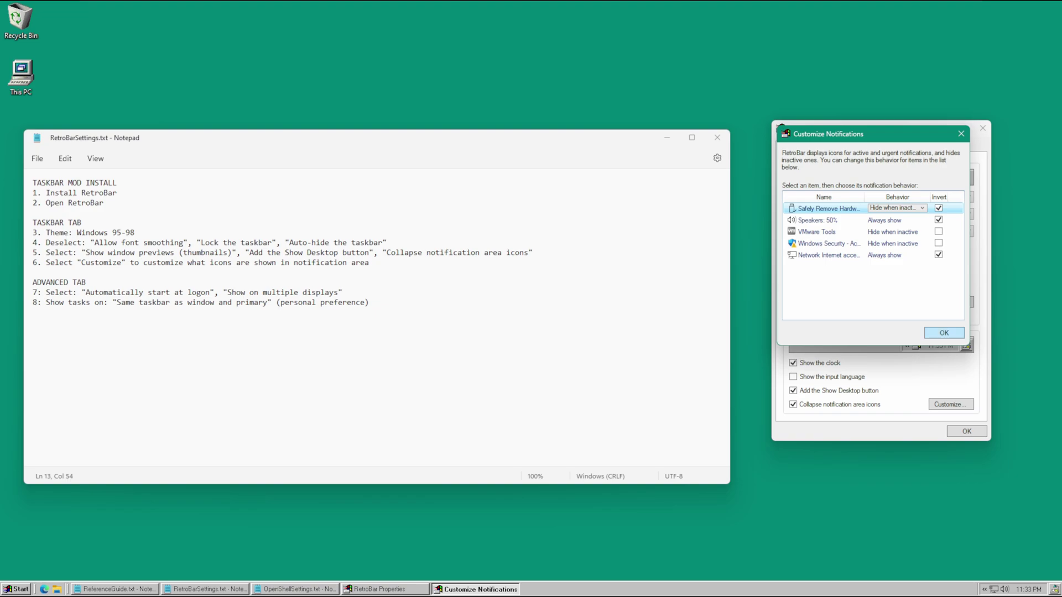
{"action": "key", "text": "Return"}
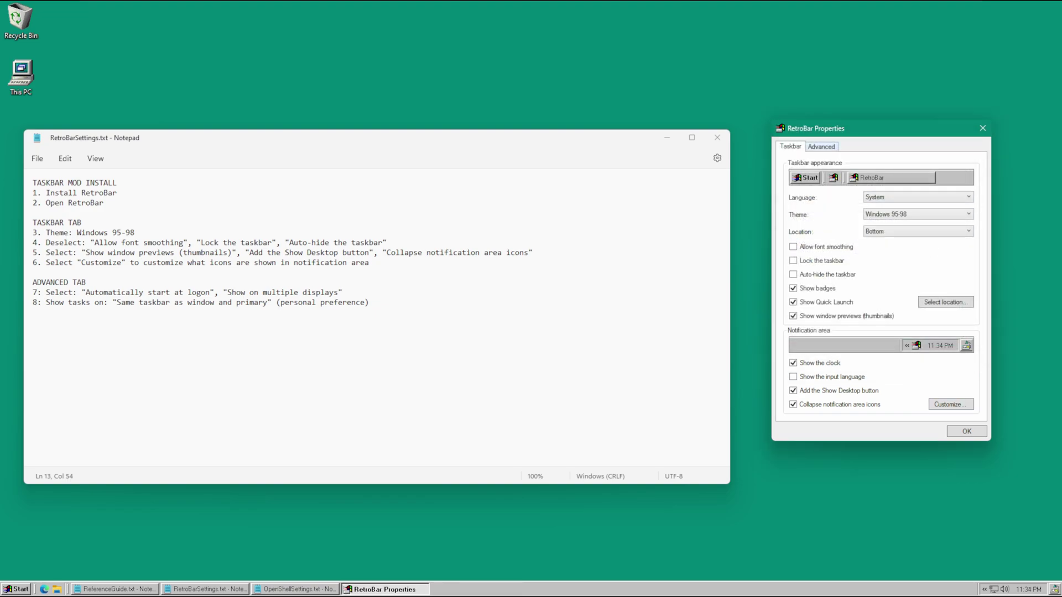
Step: Review RetroBar's advanced settings and close the properties dialog with OK
{"action": "left_click", "coordinate": [821, 146]}
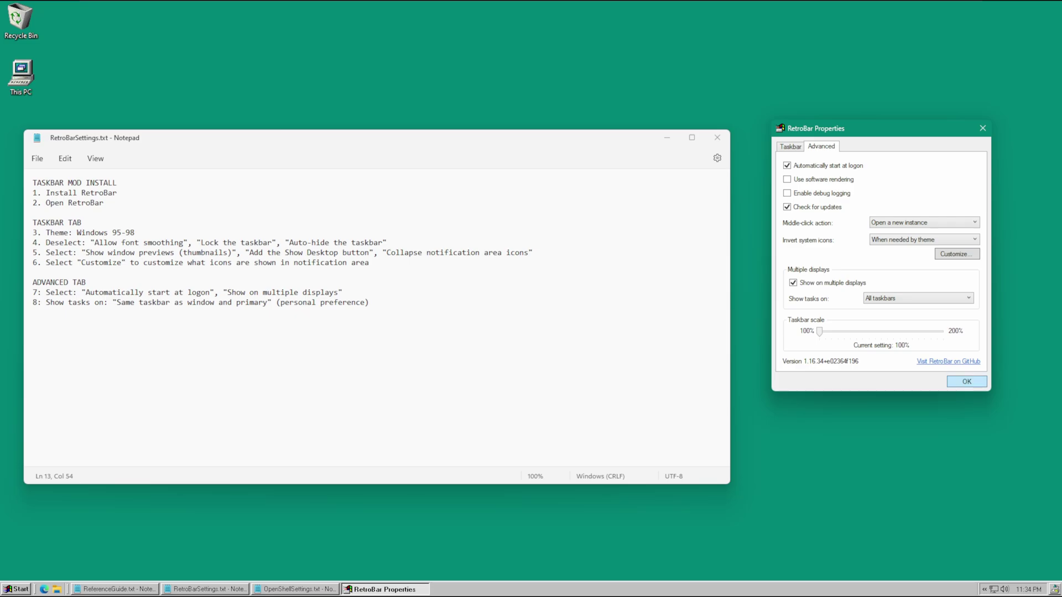
{"action": "key", "text": "Return"}
Step: Close the RetroBarSettings.txt, OpenShellSettings.txt and ReferenceGuide.txt notes
{"action": "left_click", "coordinate": [717, 137]}
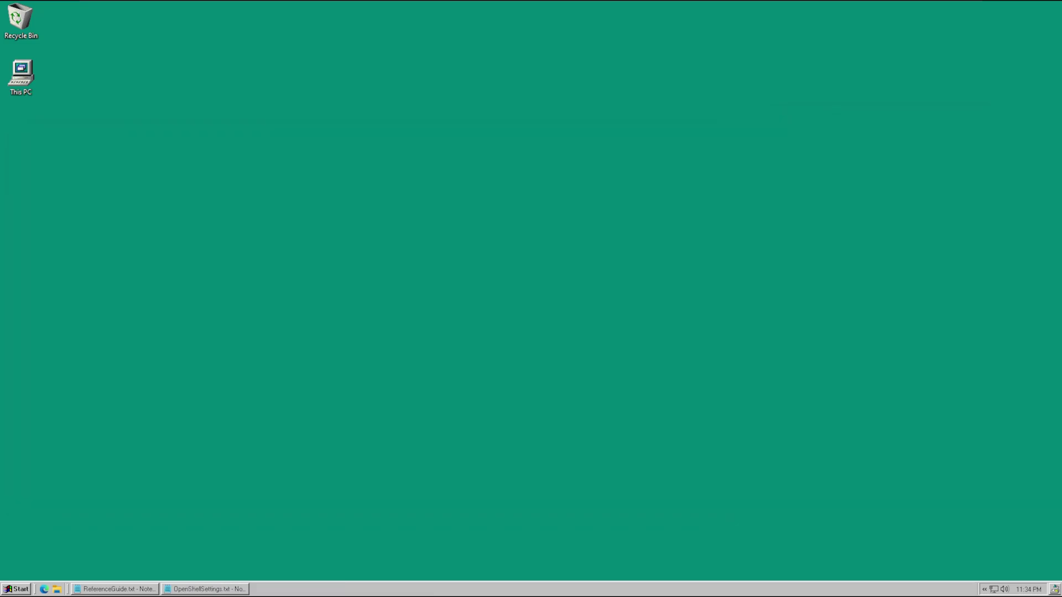
{"action": "left_click", "coordinate": [205, 589]}
{"action": "left_click", "coordinate": [586, 134]}
{"action": "left_click", "coordinate": [114, 589]}
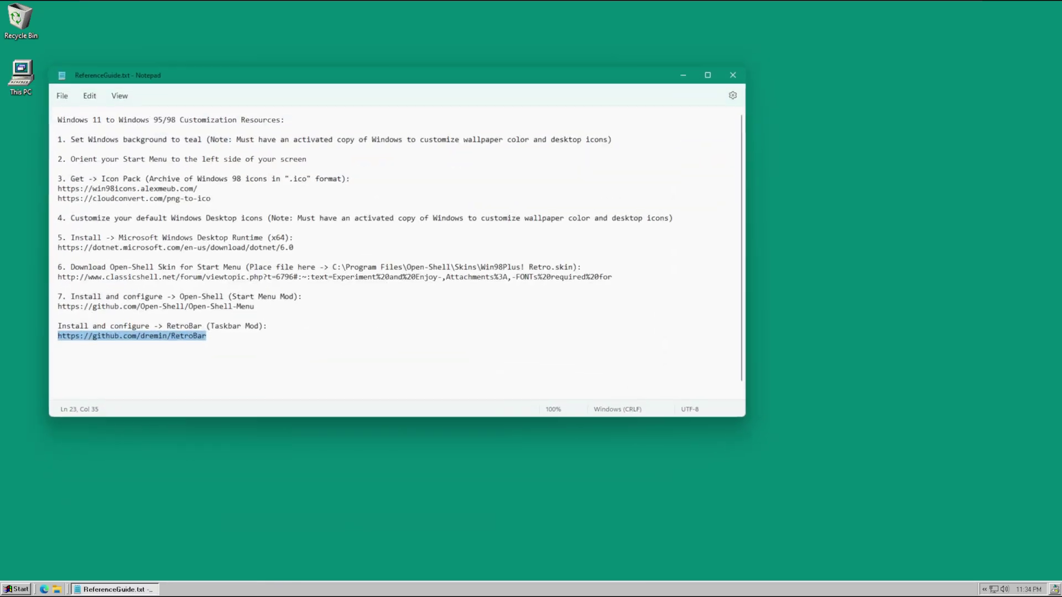
{"action": "left_click", "coordinate": [733, 75]}
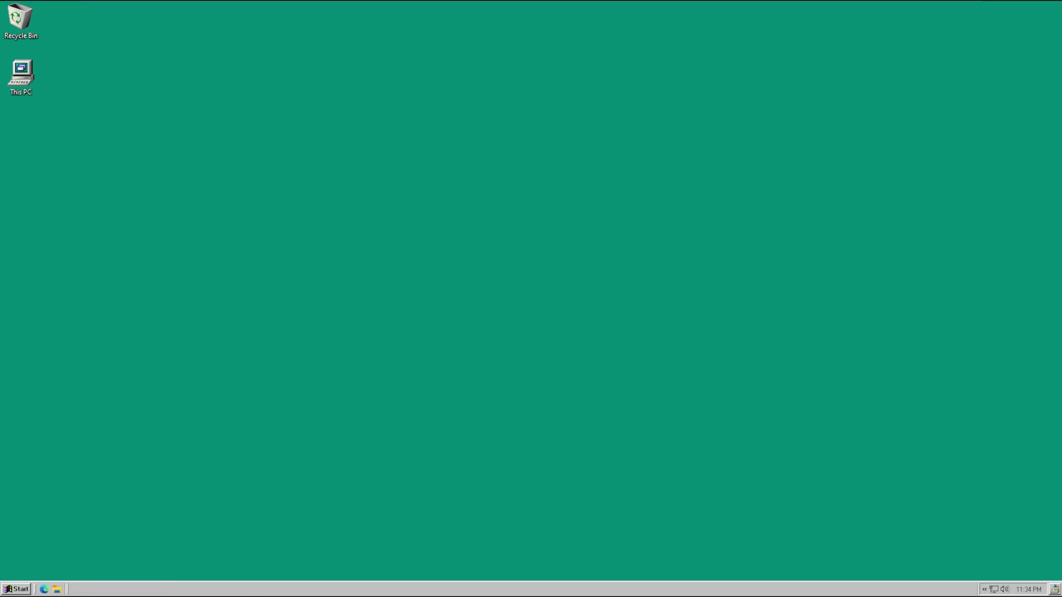
Step: Preview the retro start menu's Documents, Favorites and Programs submenus, including Accessibility, and close the menu
{"action": "key", "text": "super"}
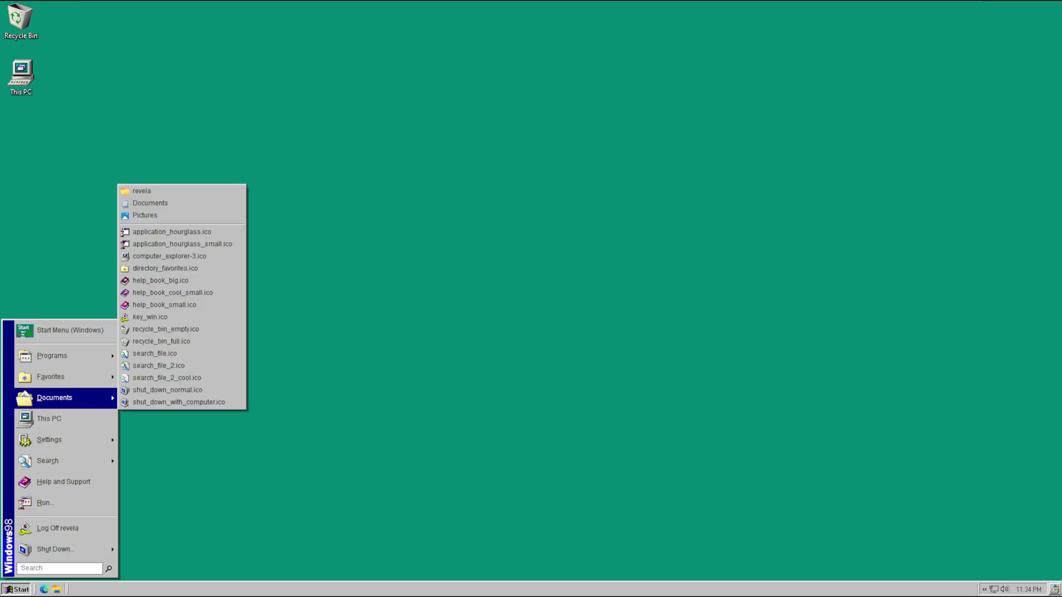
{"action": "mouse_move", "coordinate": [65, 377]}
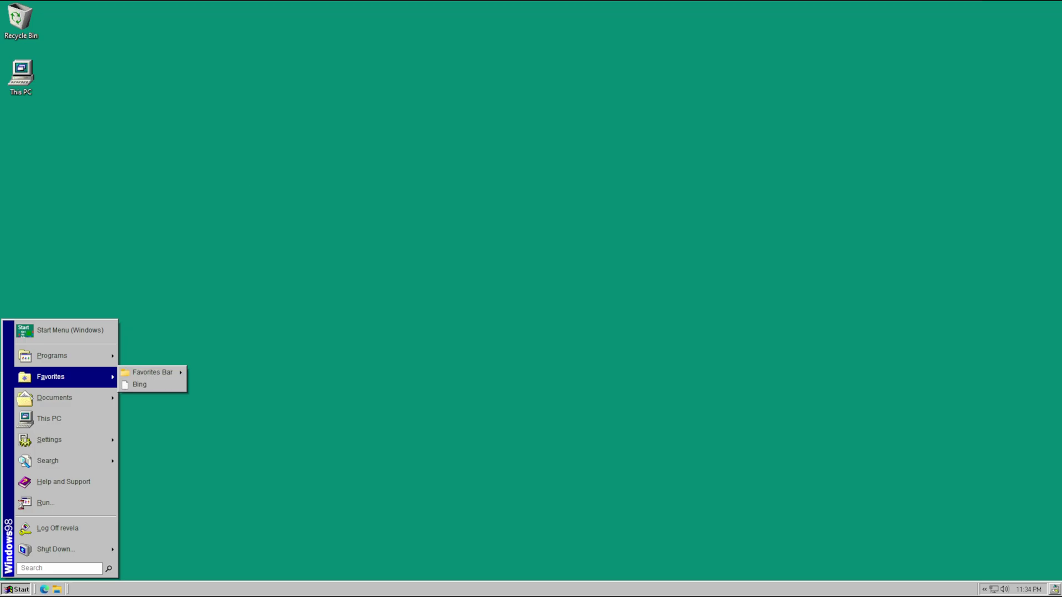
{"action": "mouse_move", "coordinate": [55, 356]}
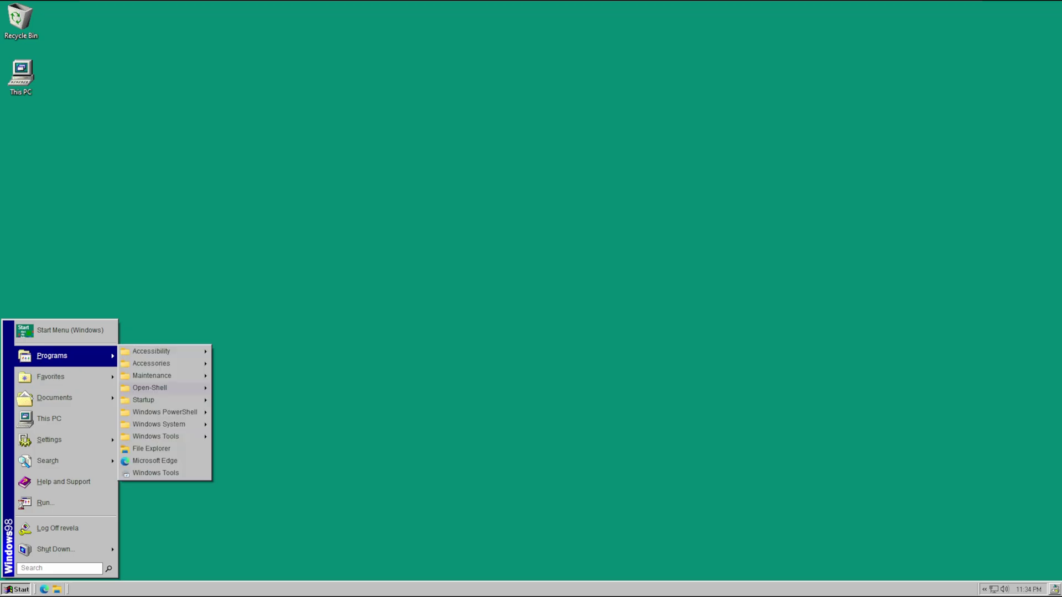
{"action": "mouse_move", "coordinate": [155, 351]}
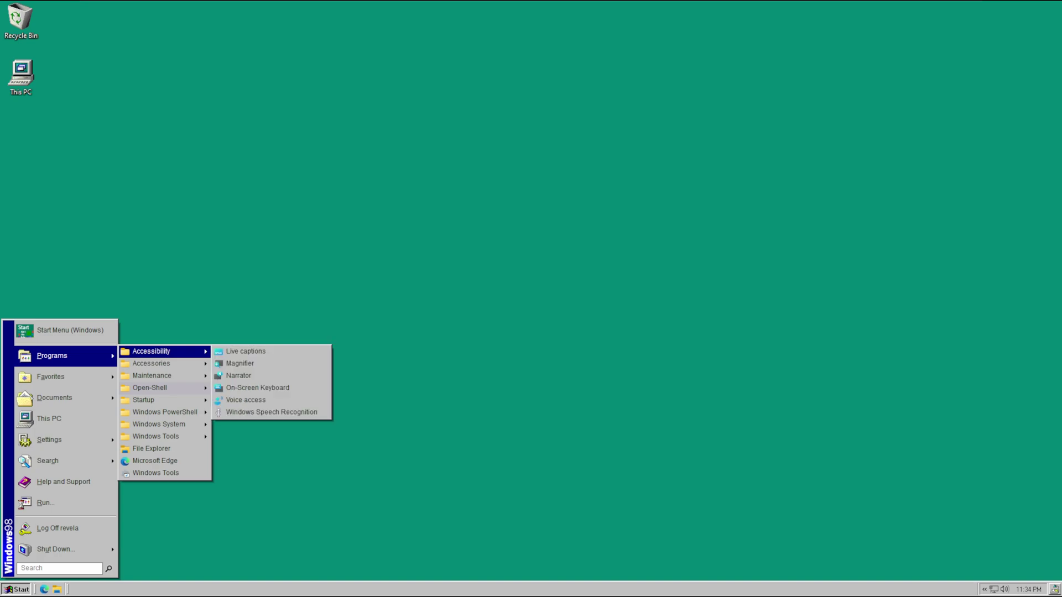
{"action": "key", "text": "super"}
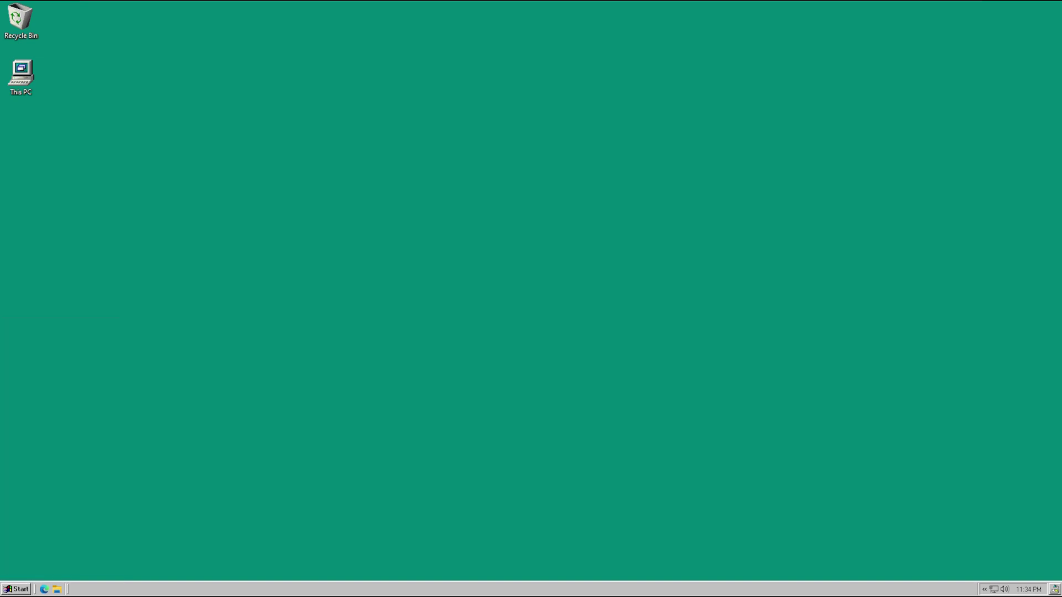